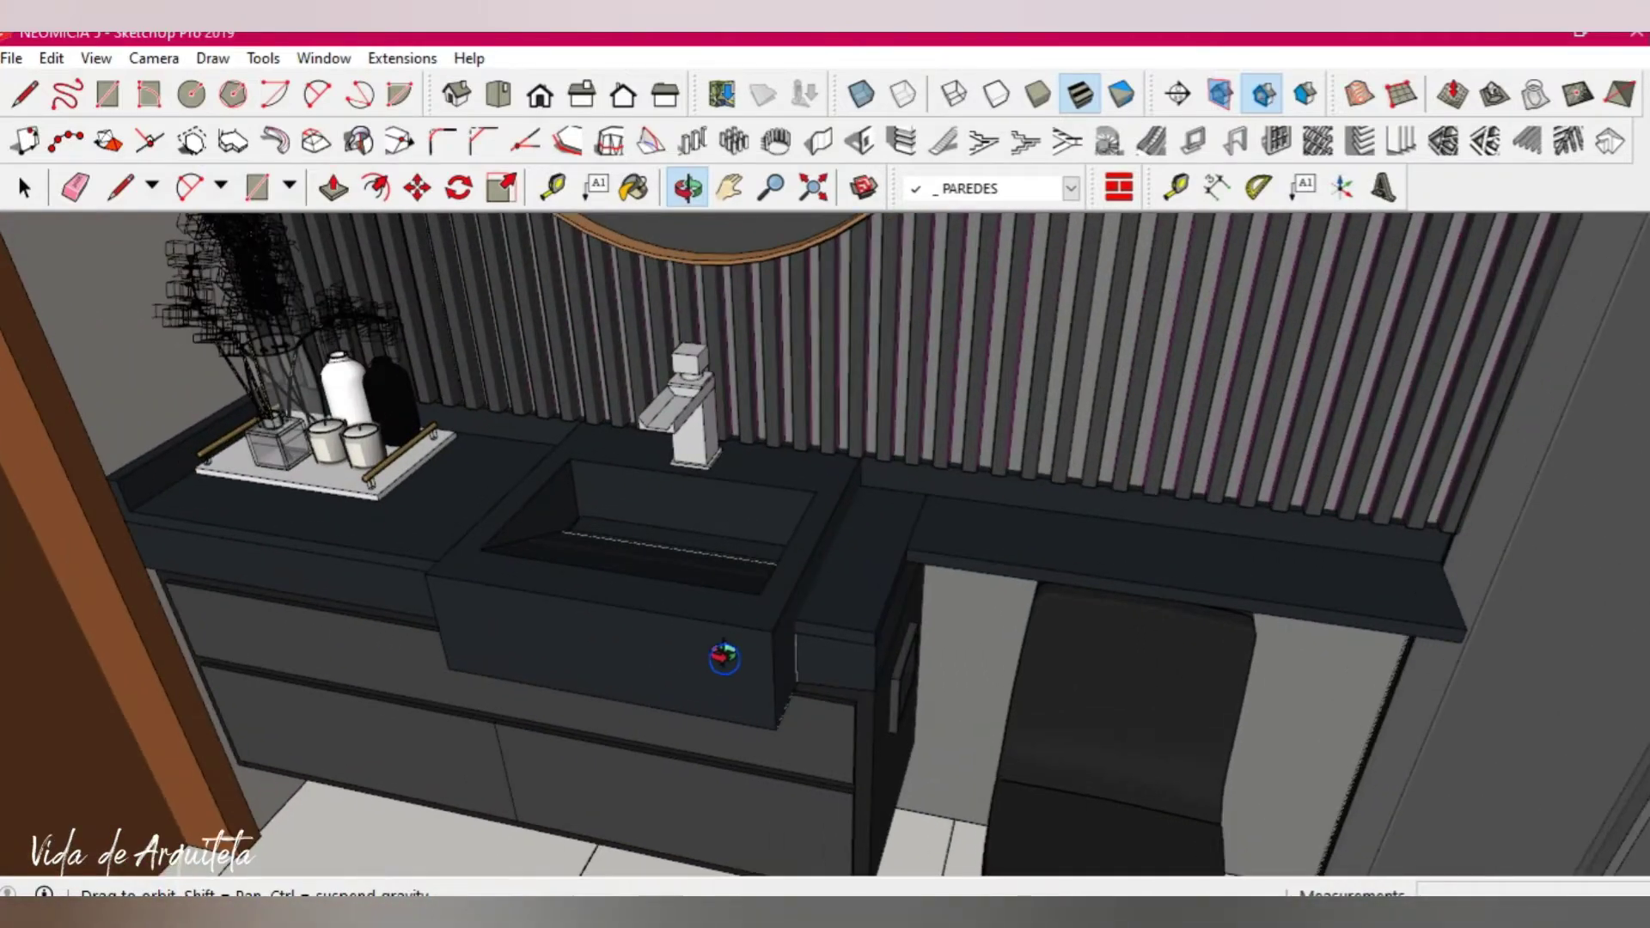
Orbit the bathroom view around the dark vanity to inspect the model.
drag(725, 657, 762, 632)
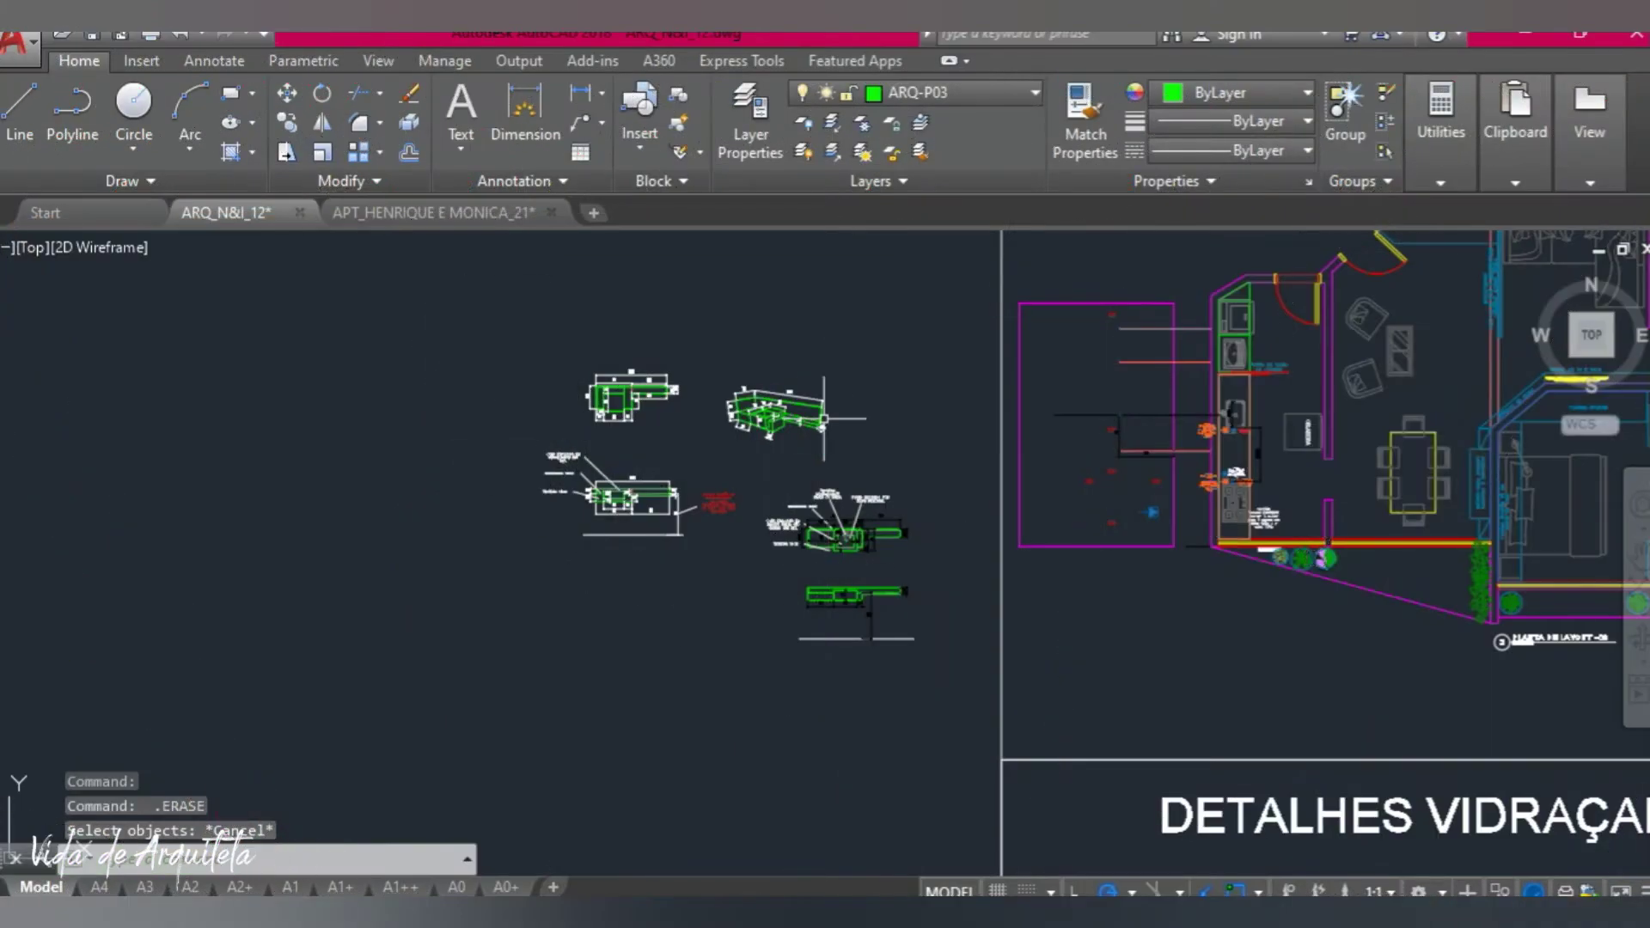
scroll(770, 423, up, 3)
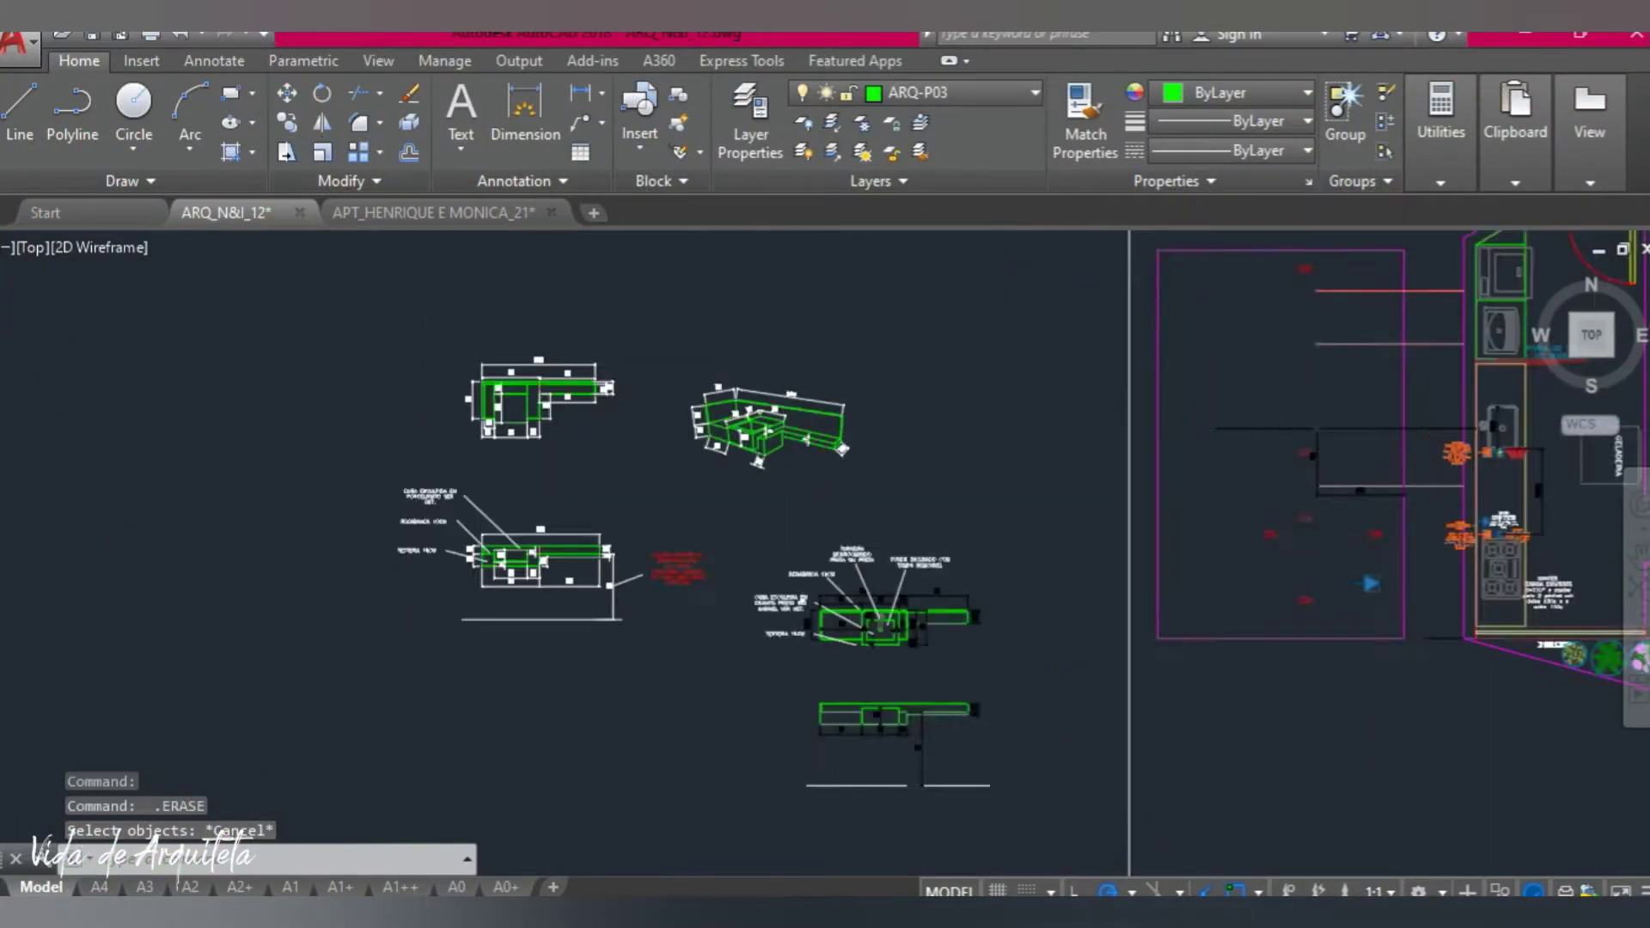
scroll(771, 424, up, 5)
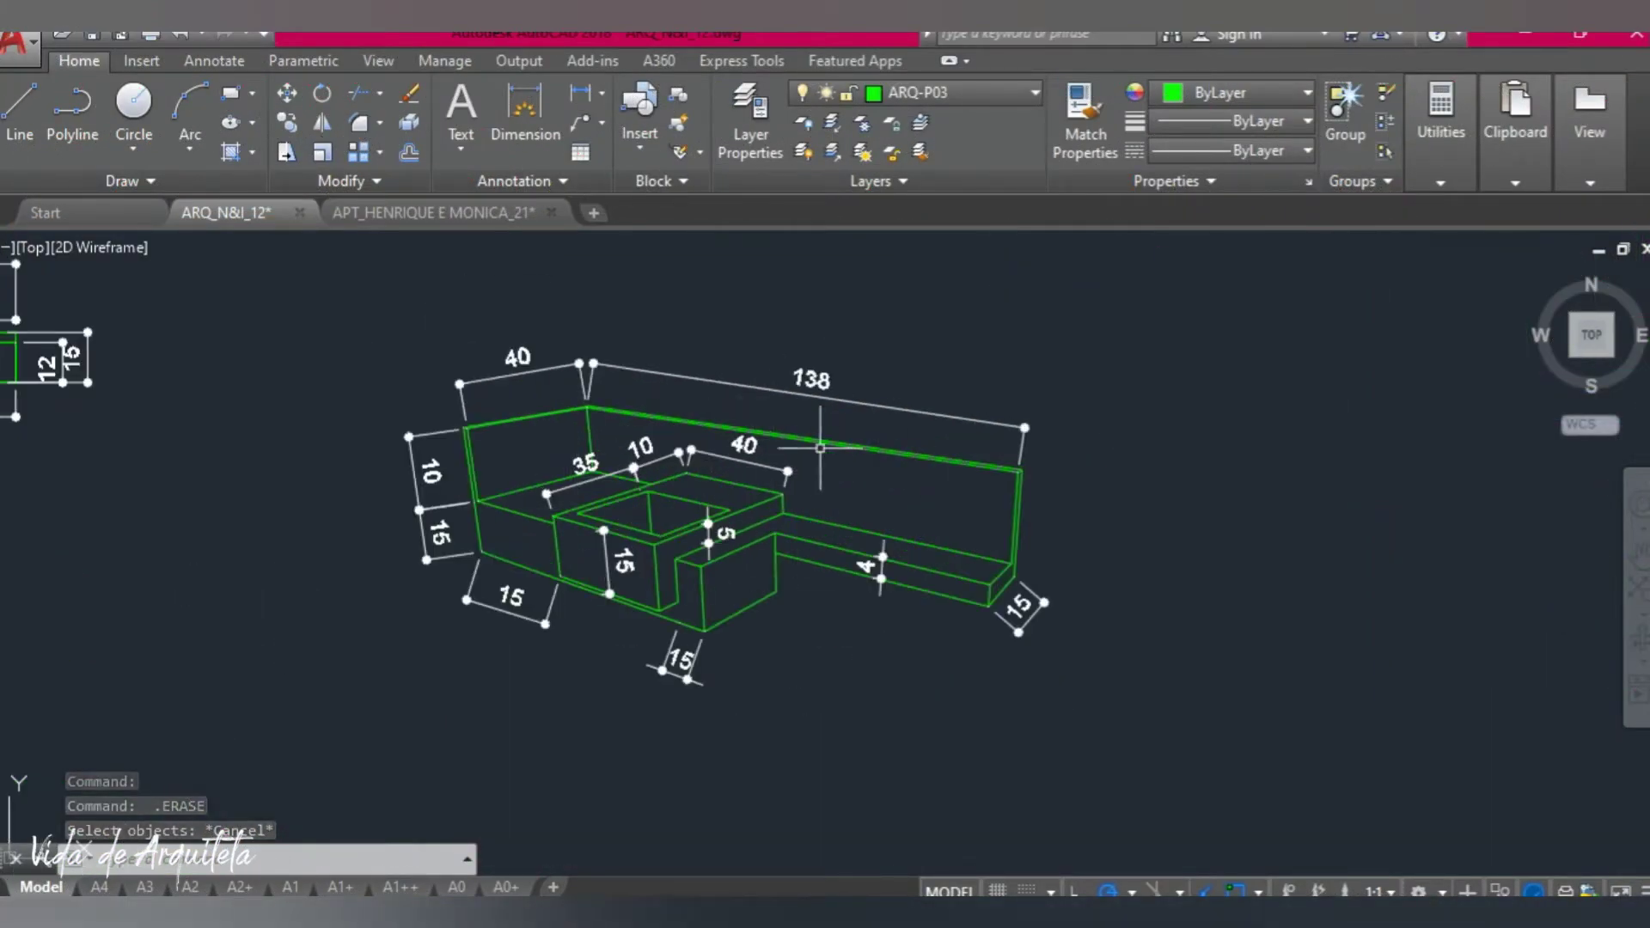
scroll(929, 565, down, 2)
scroll(812, 529, up, 4)
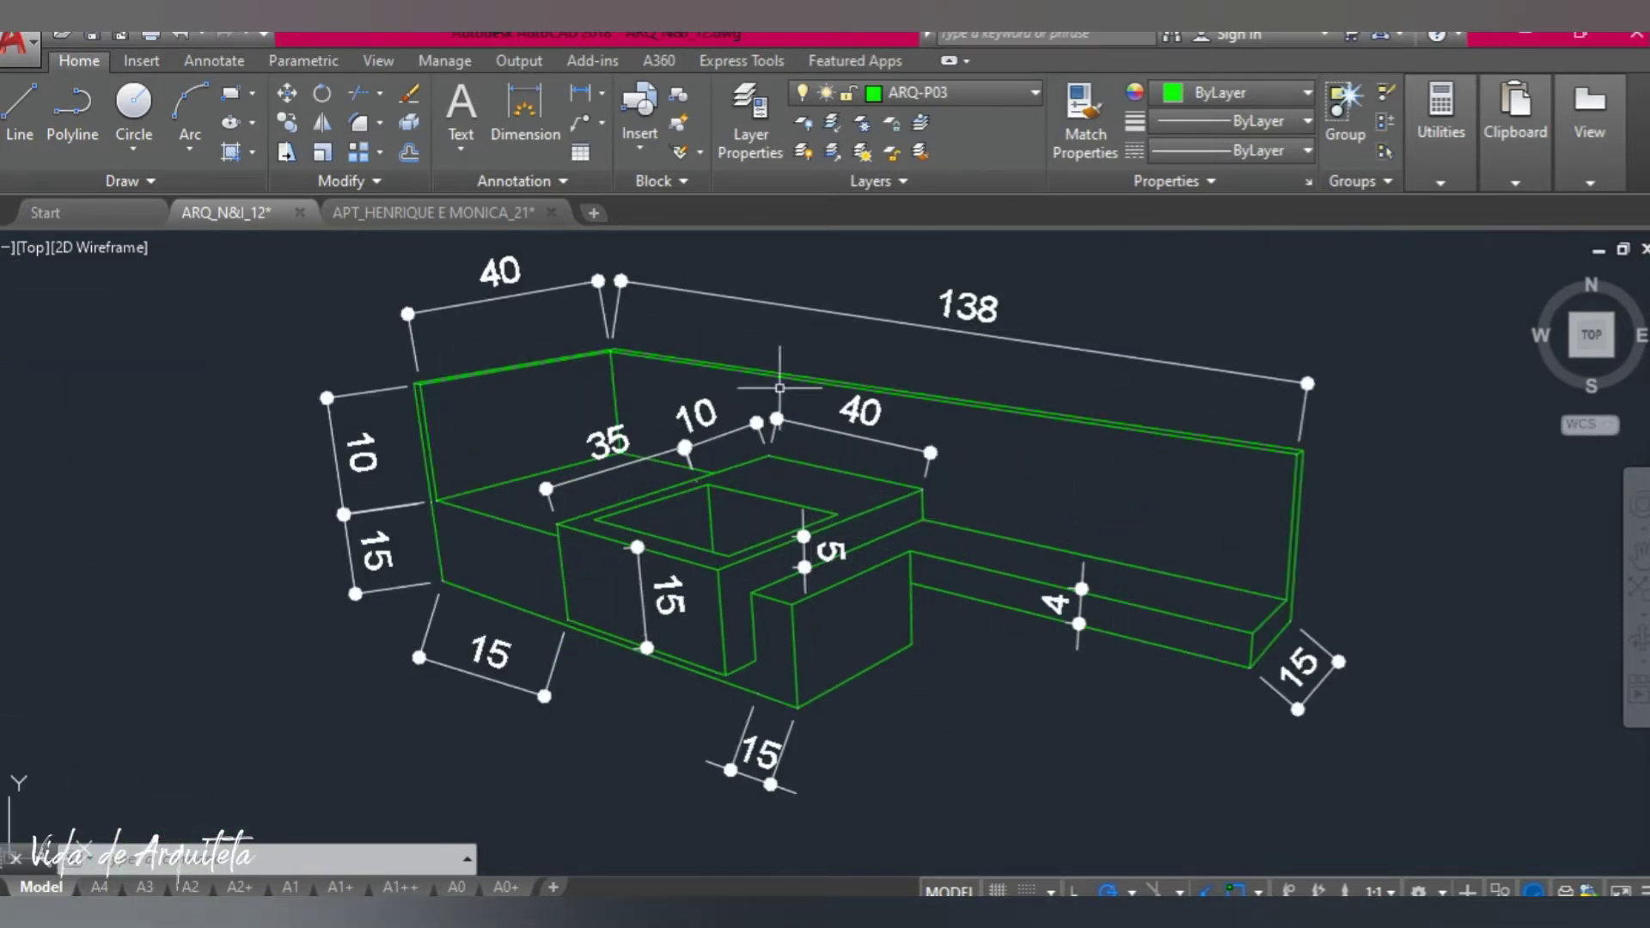
scroll(874, 351, down, 5)
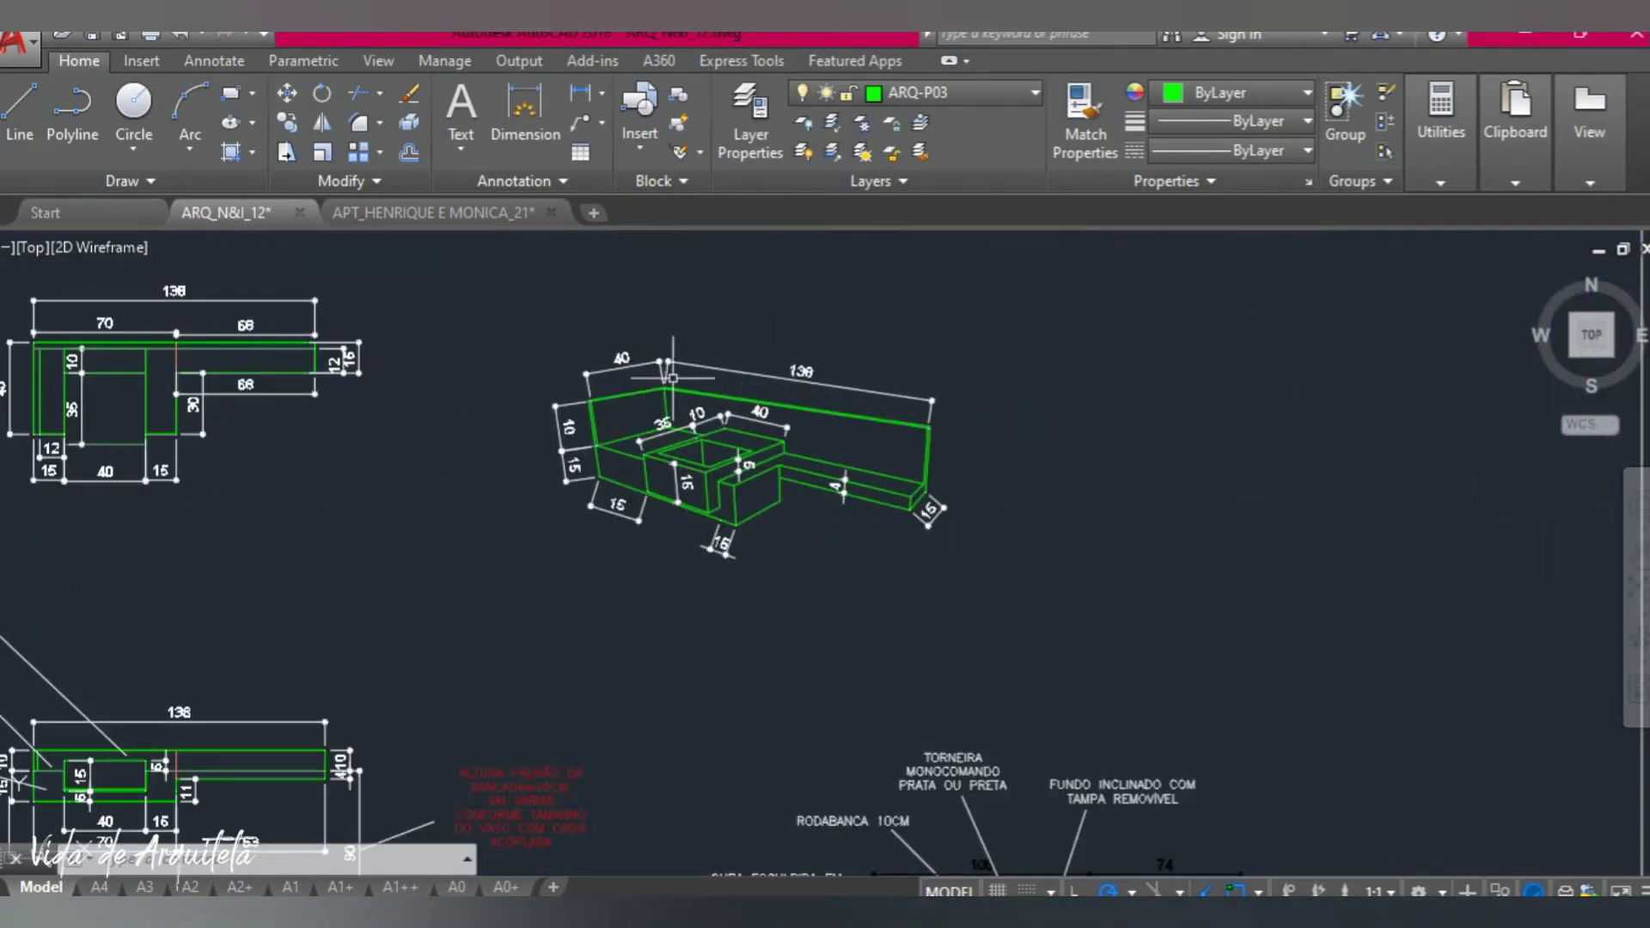
scroll(671, 376, down, 4)
scroll(836, 605, up, 4)
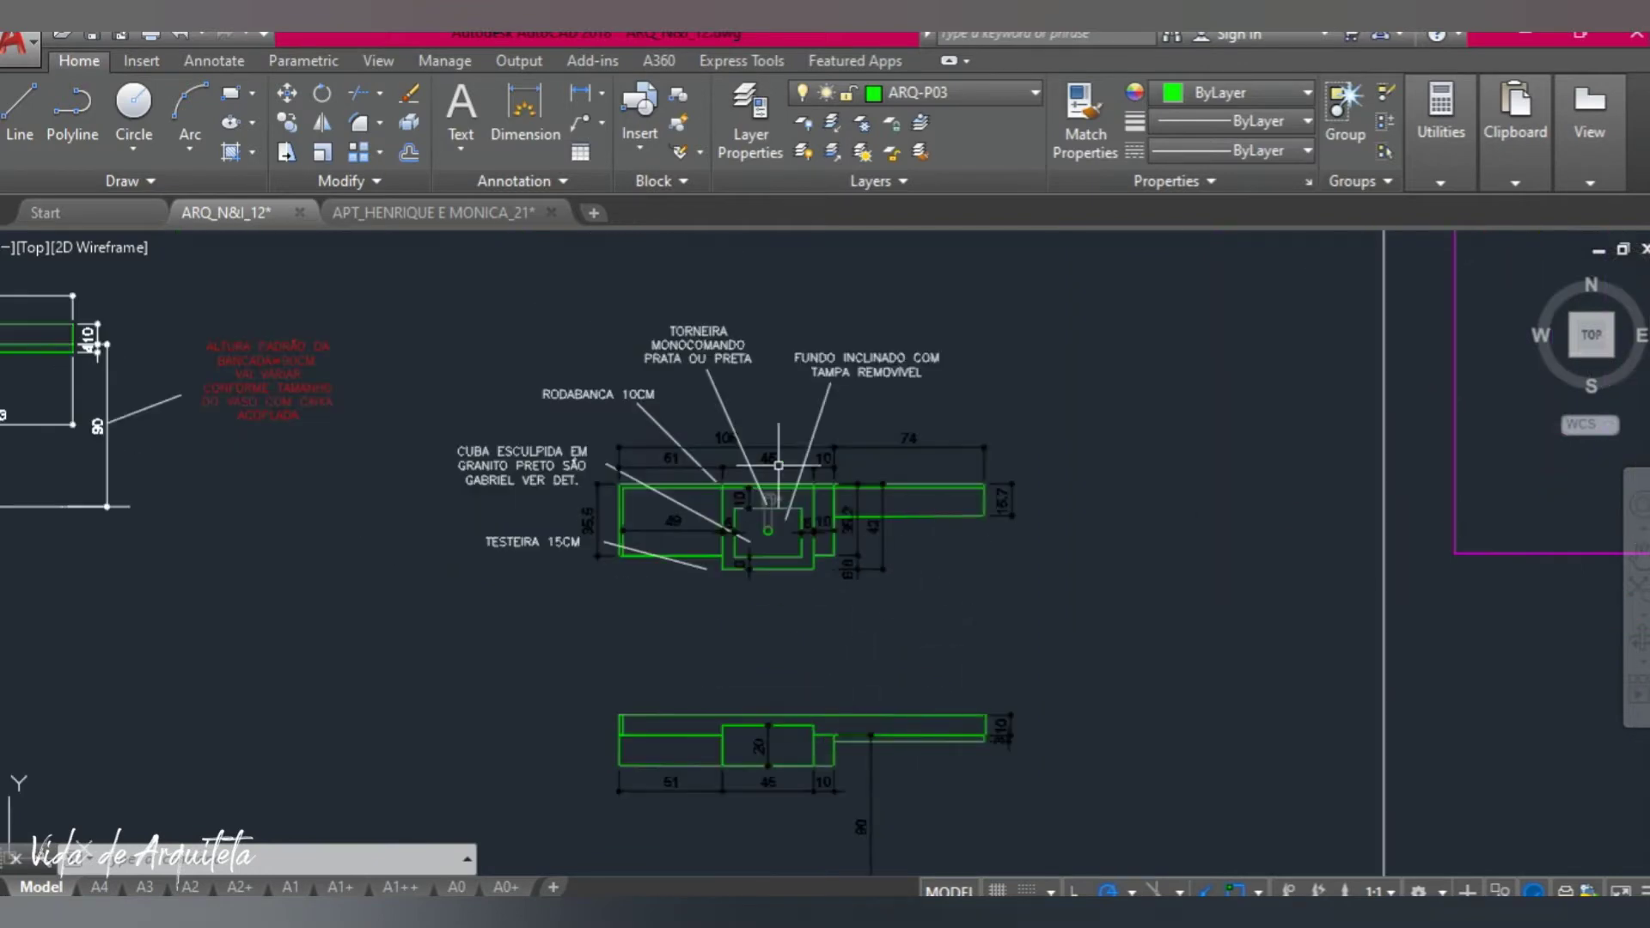
scroll(864, 844, up, 2)
scroll(839, 817, up, 2)
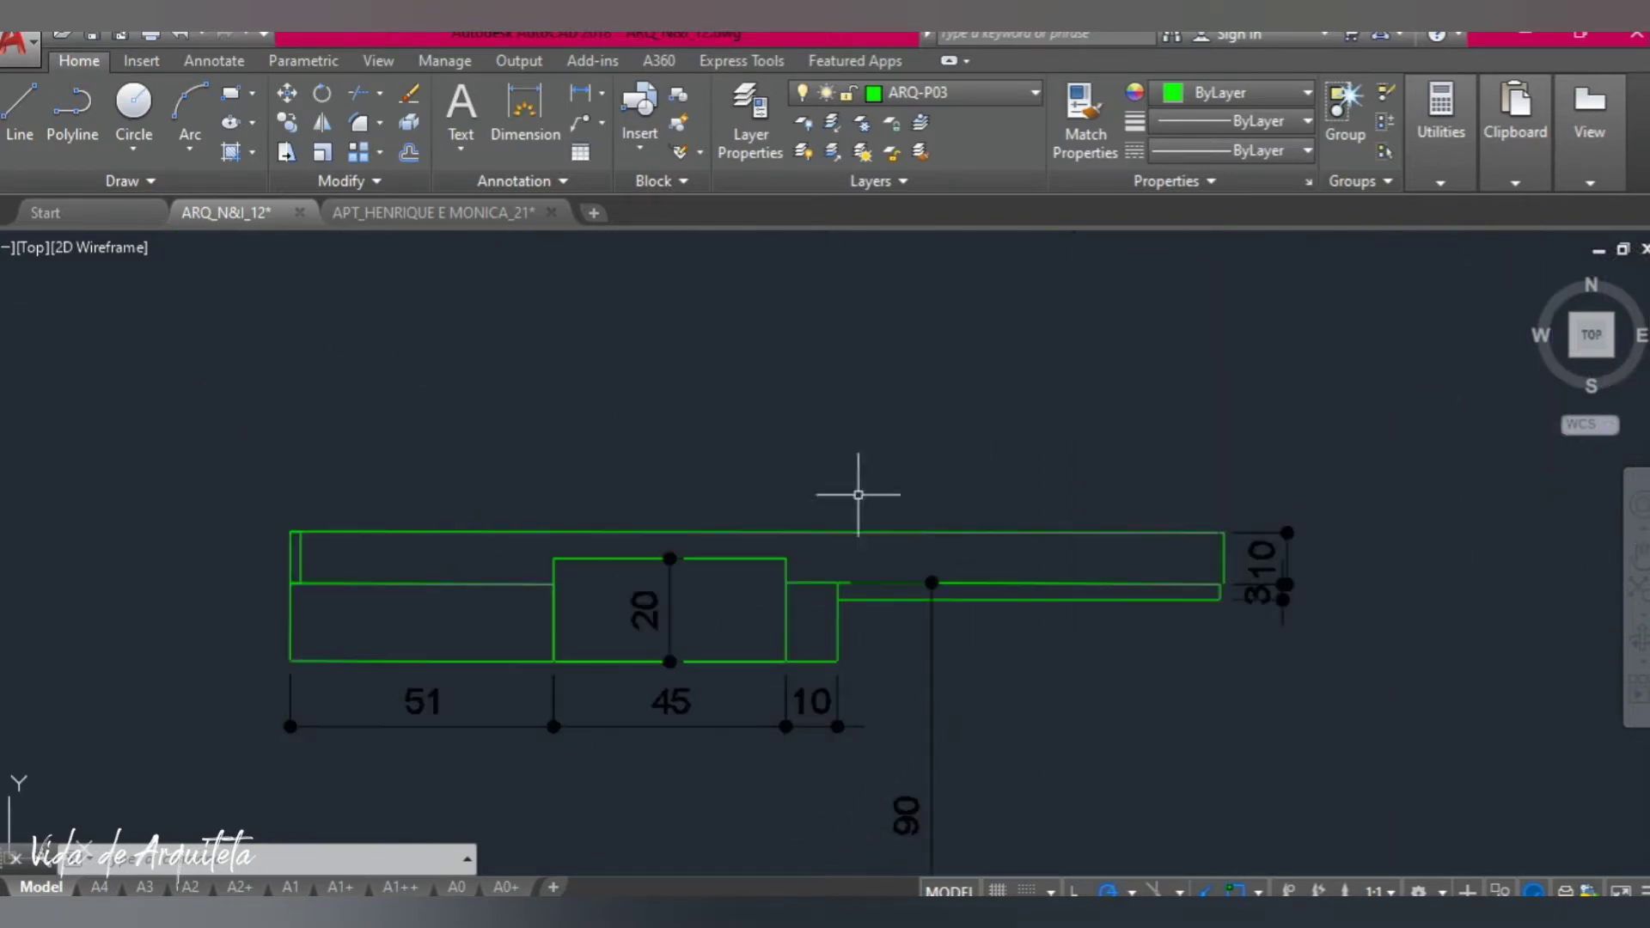
scroll(777, 781, down, 4)
scroll(737, 418, up, 4)
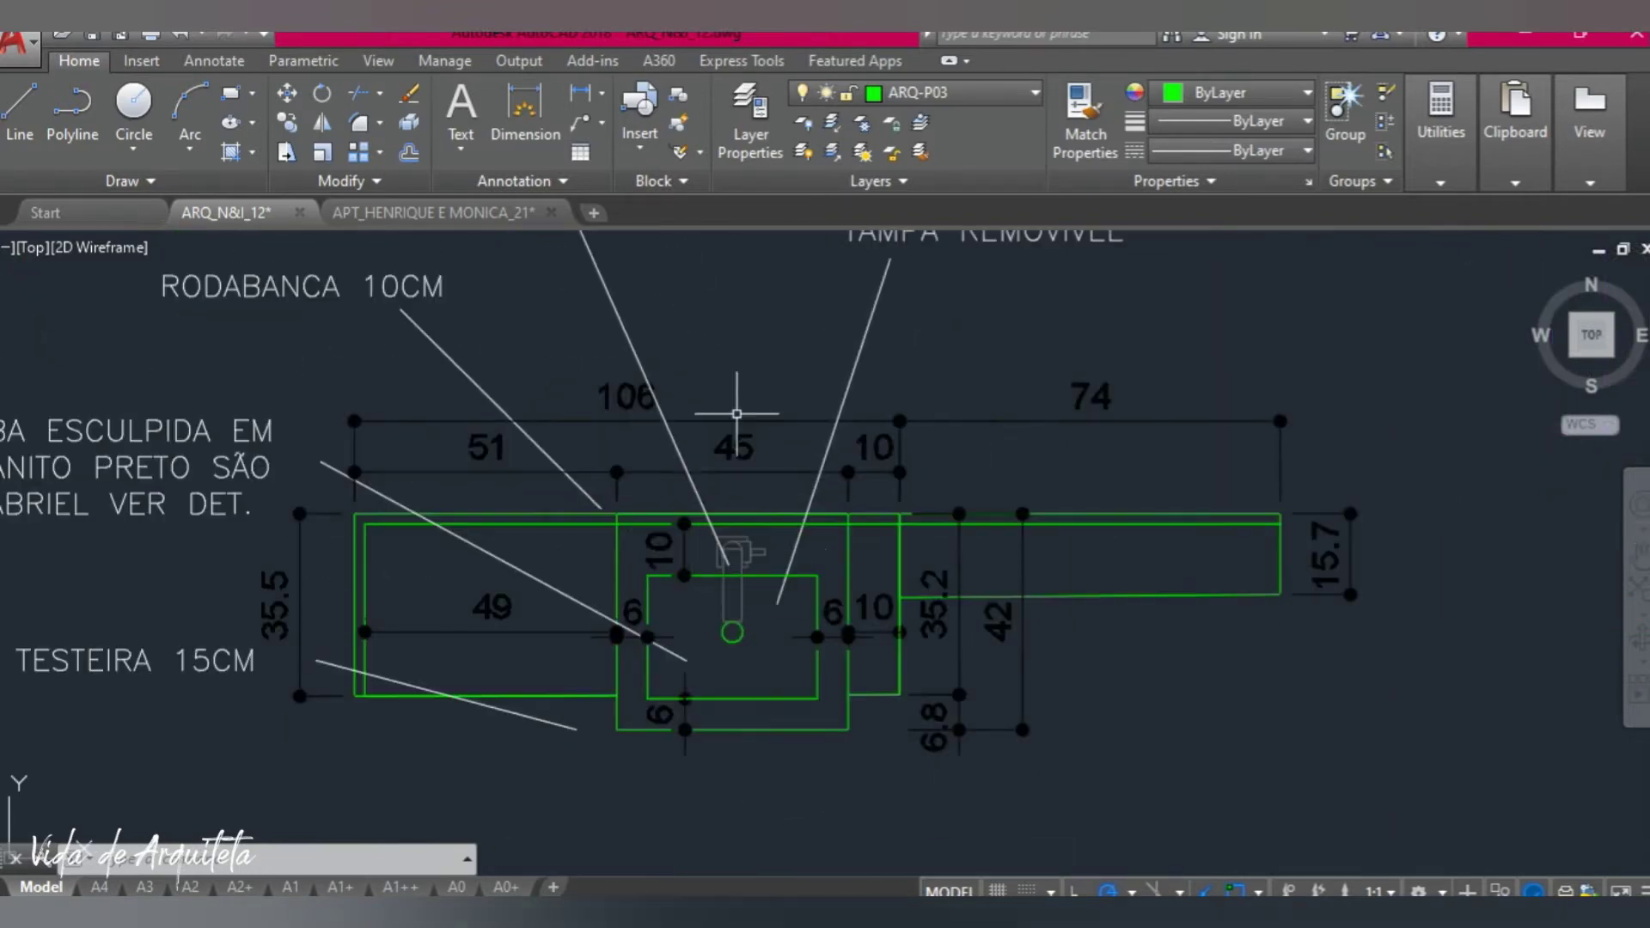
scroll(859, 507, down, 5)
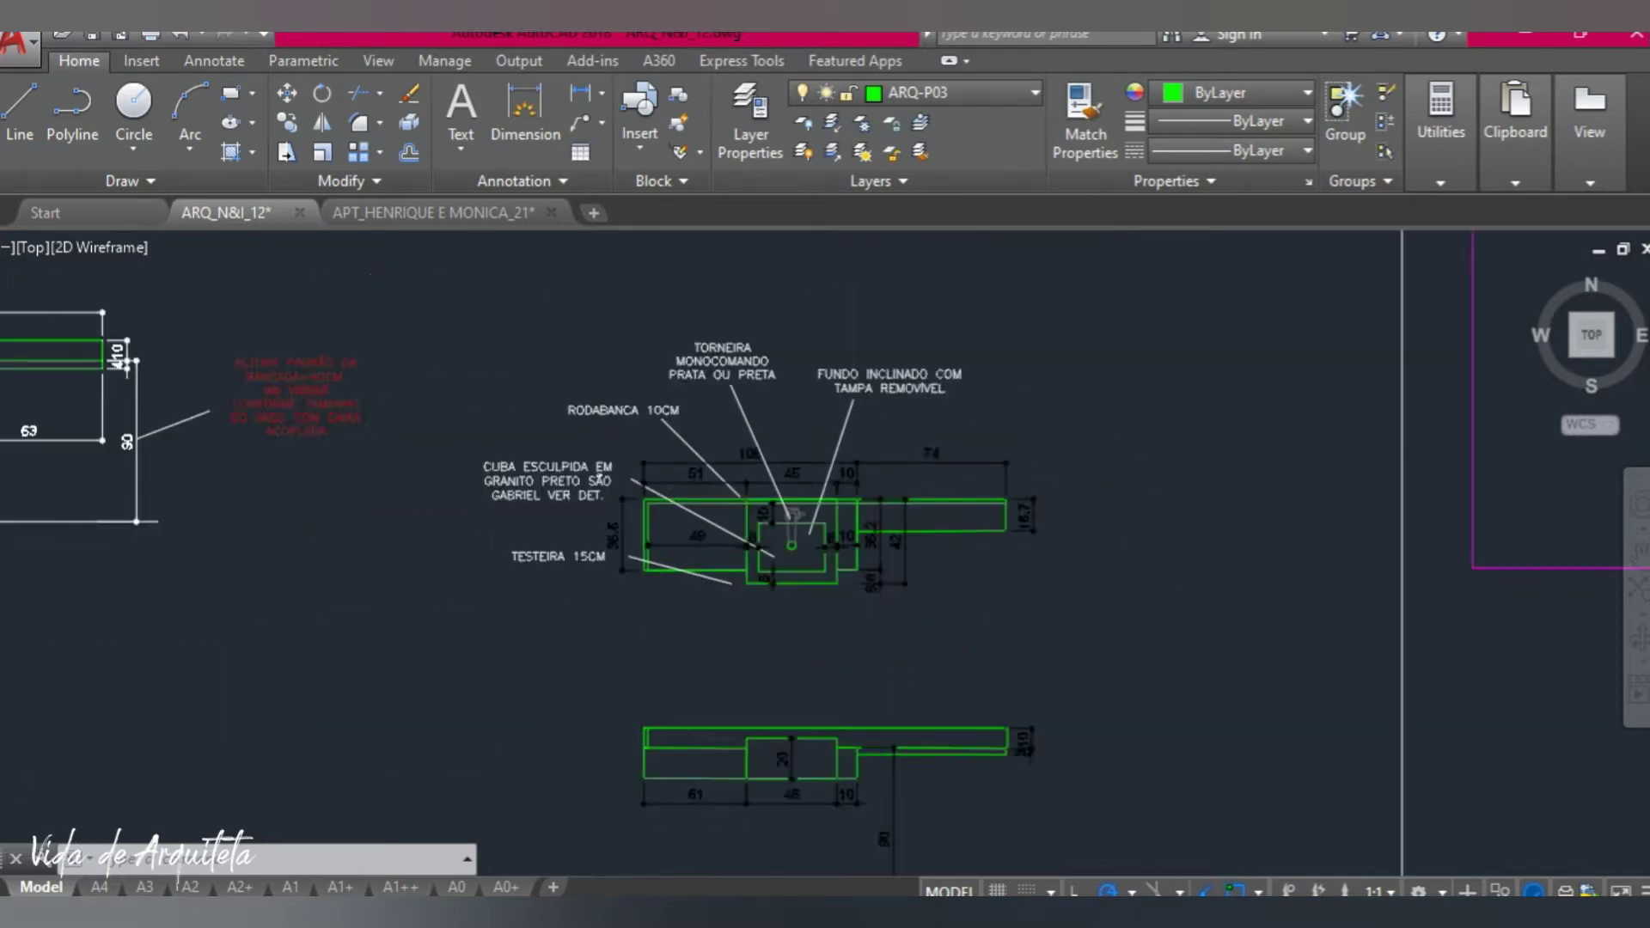
scroll(875, 506, down, 1)
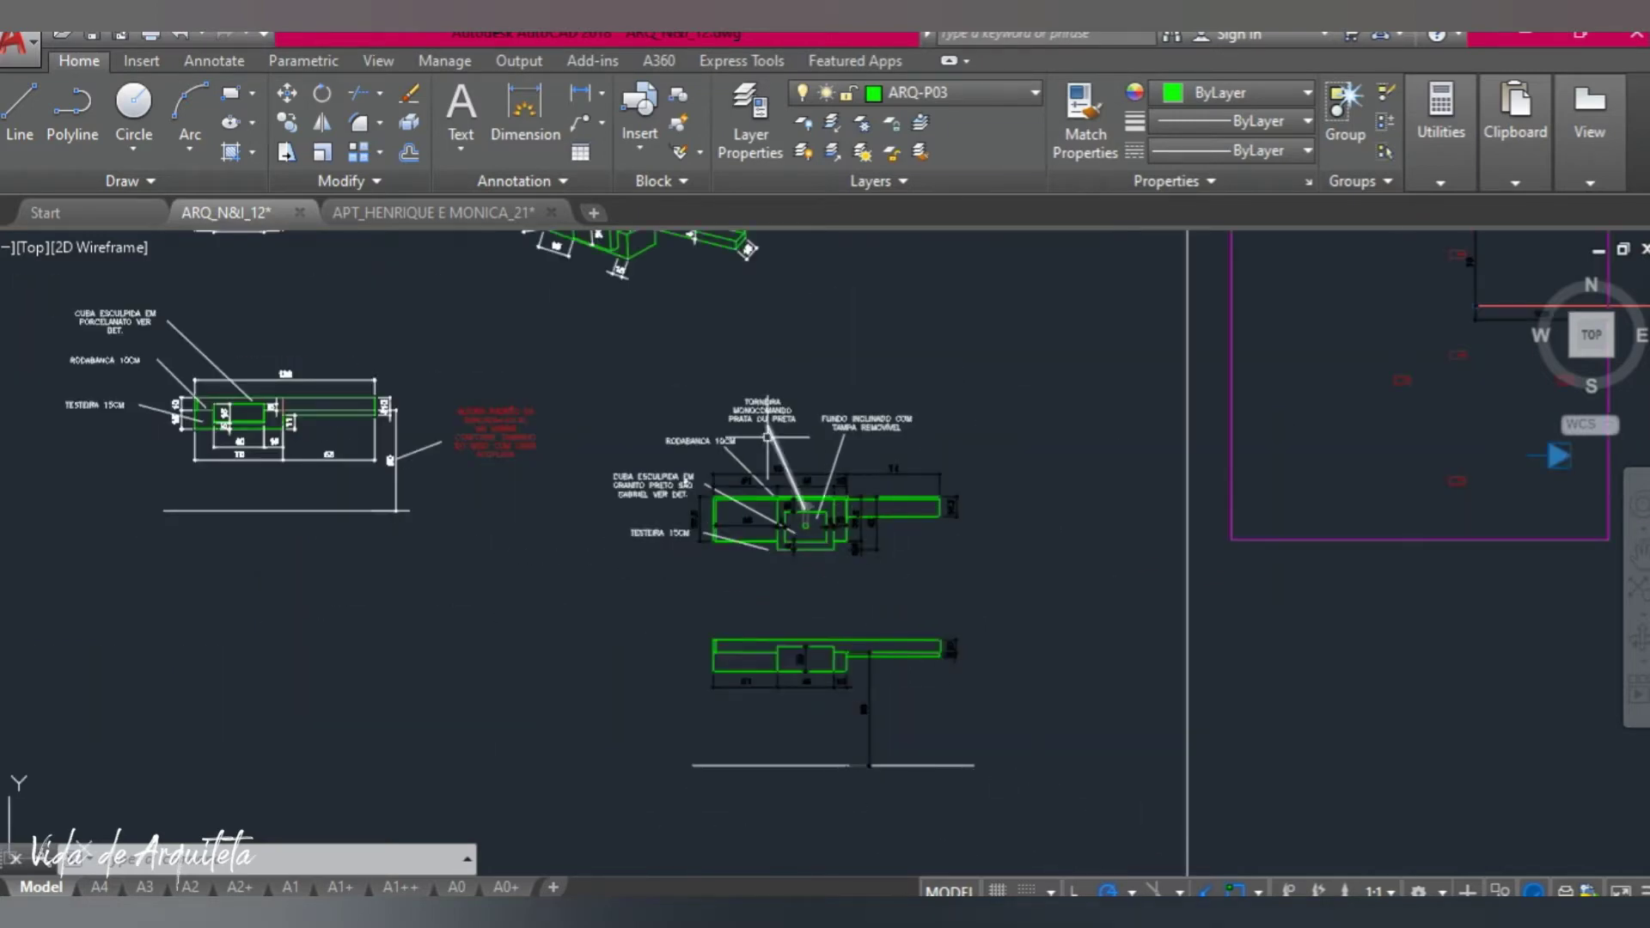
scroll(739, 481, down, 2)
scroll(636, 280, up, 3)
scroll(869, 361, up, 4)
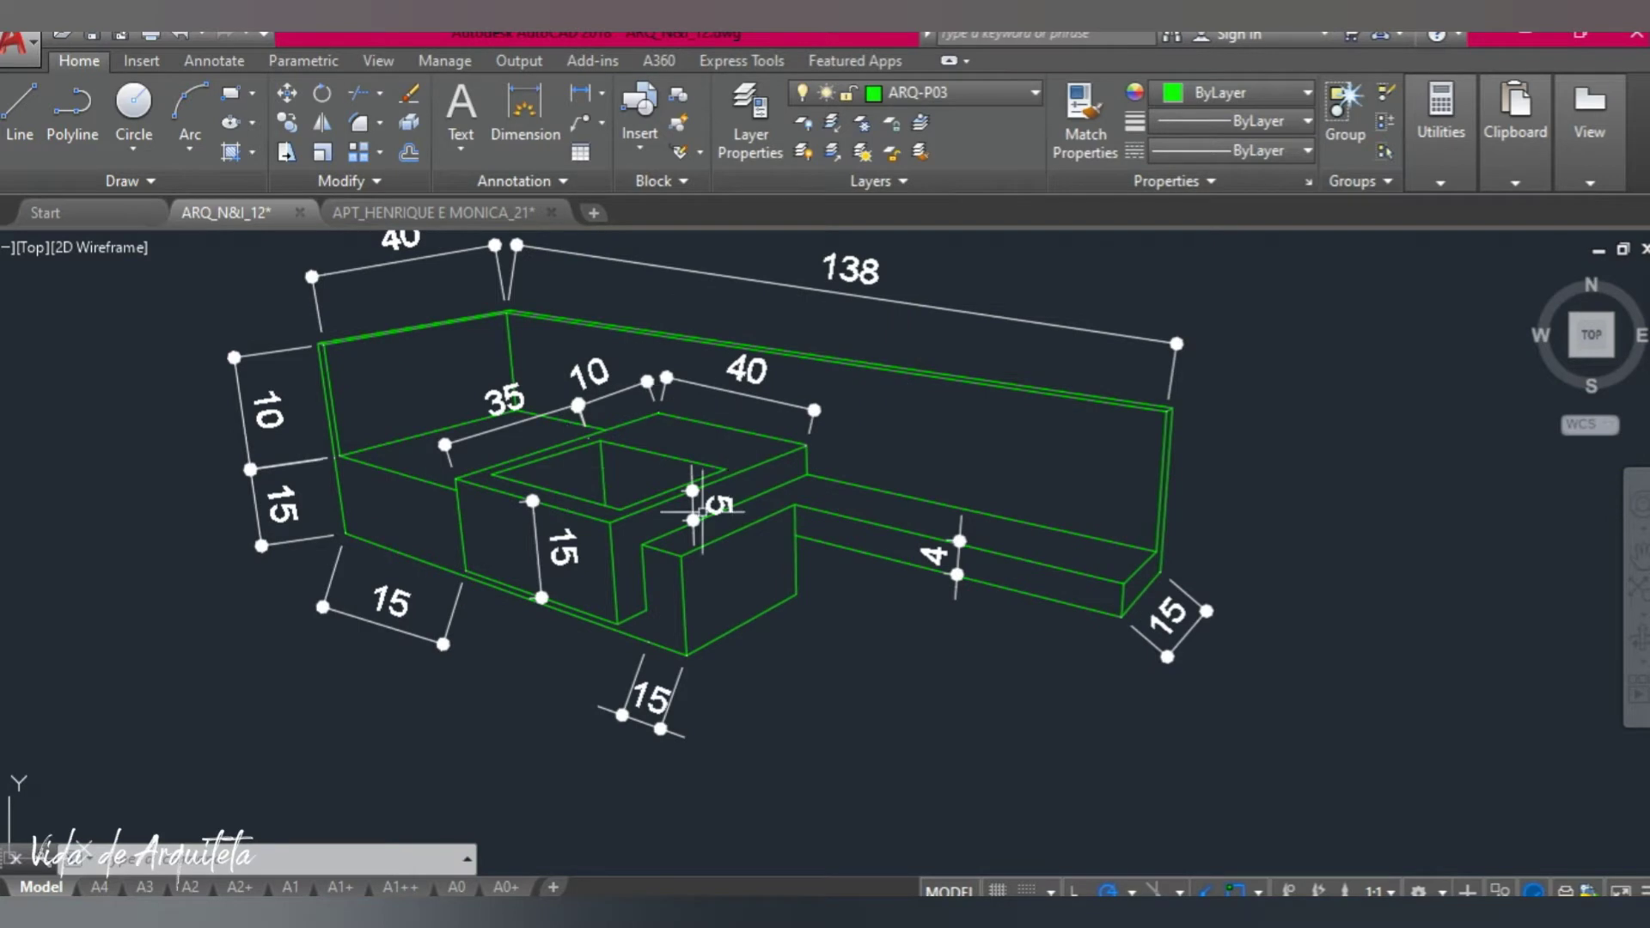
scroll(696, 326, down, 5)
scroll(773, 429, down, 1)
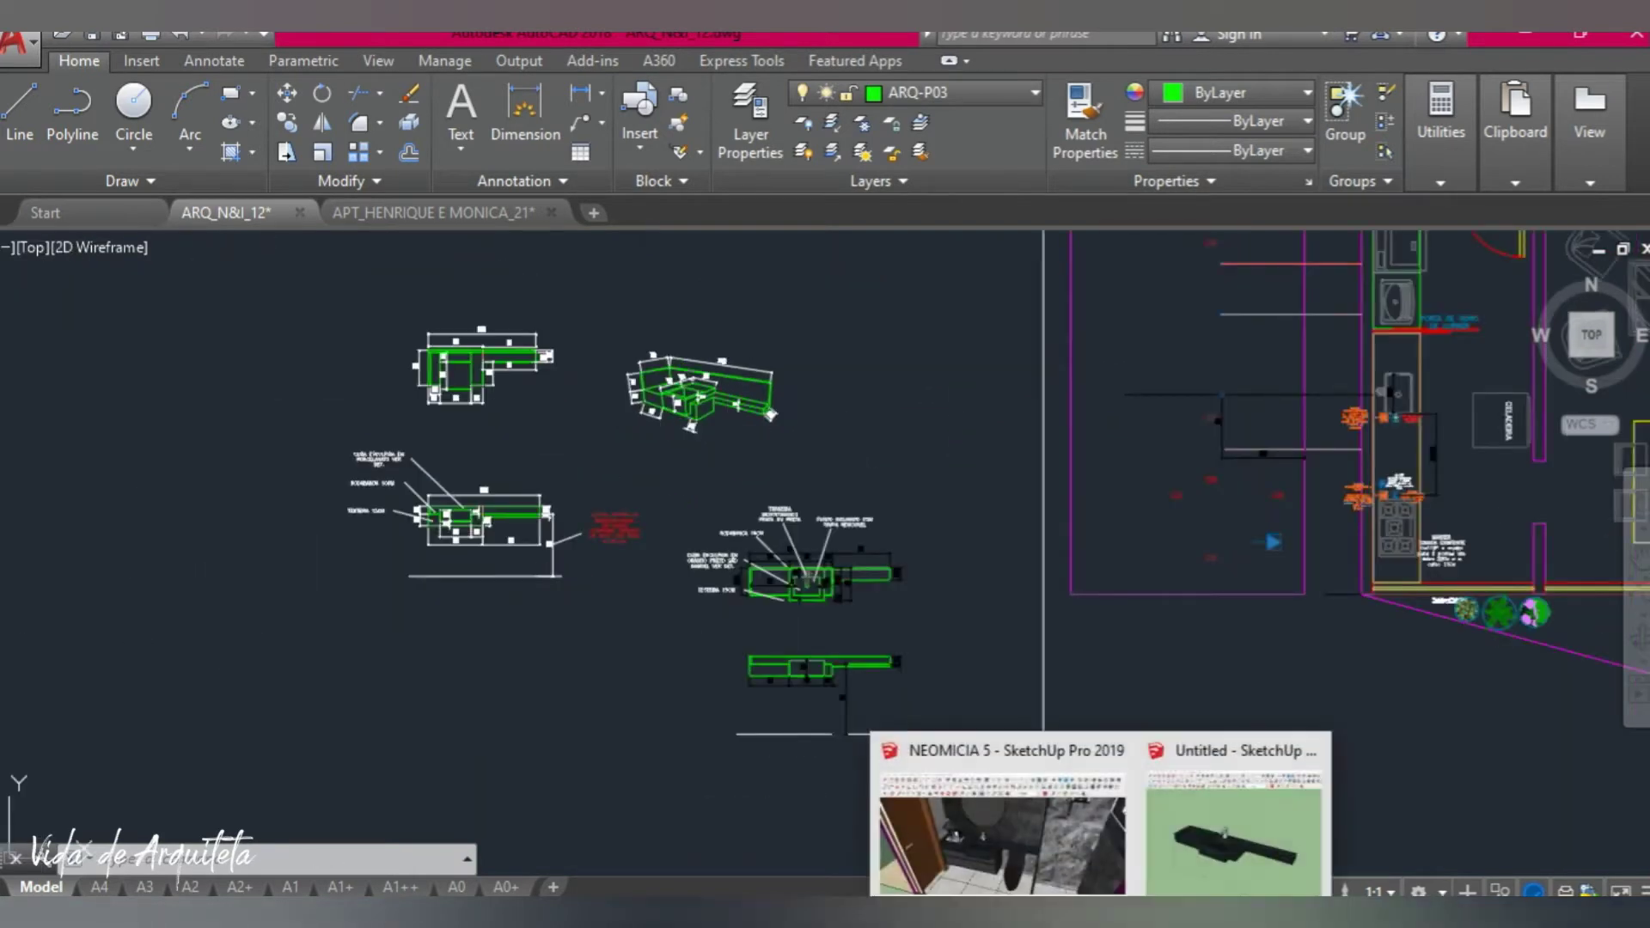
Return to the bathroom model, orbit it, and select the vanity and countertop group.
click(1081, 829)
drag(705, 655, 751, 600)
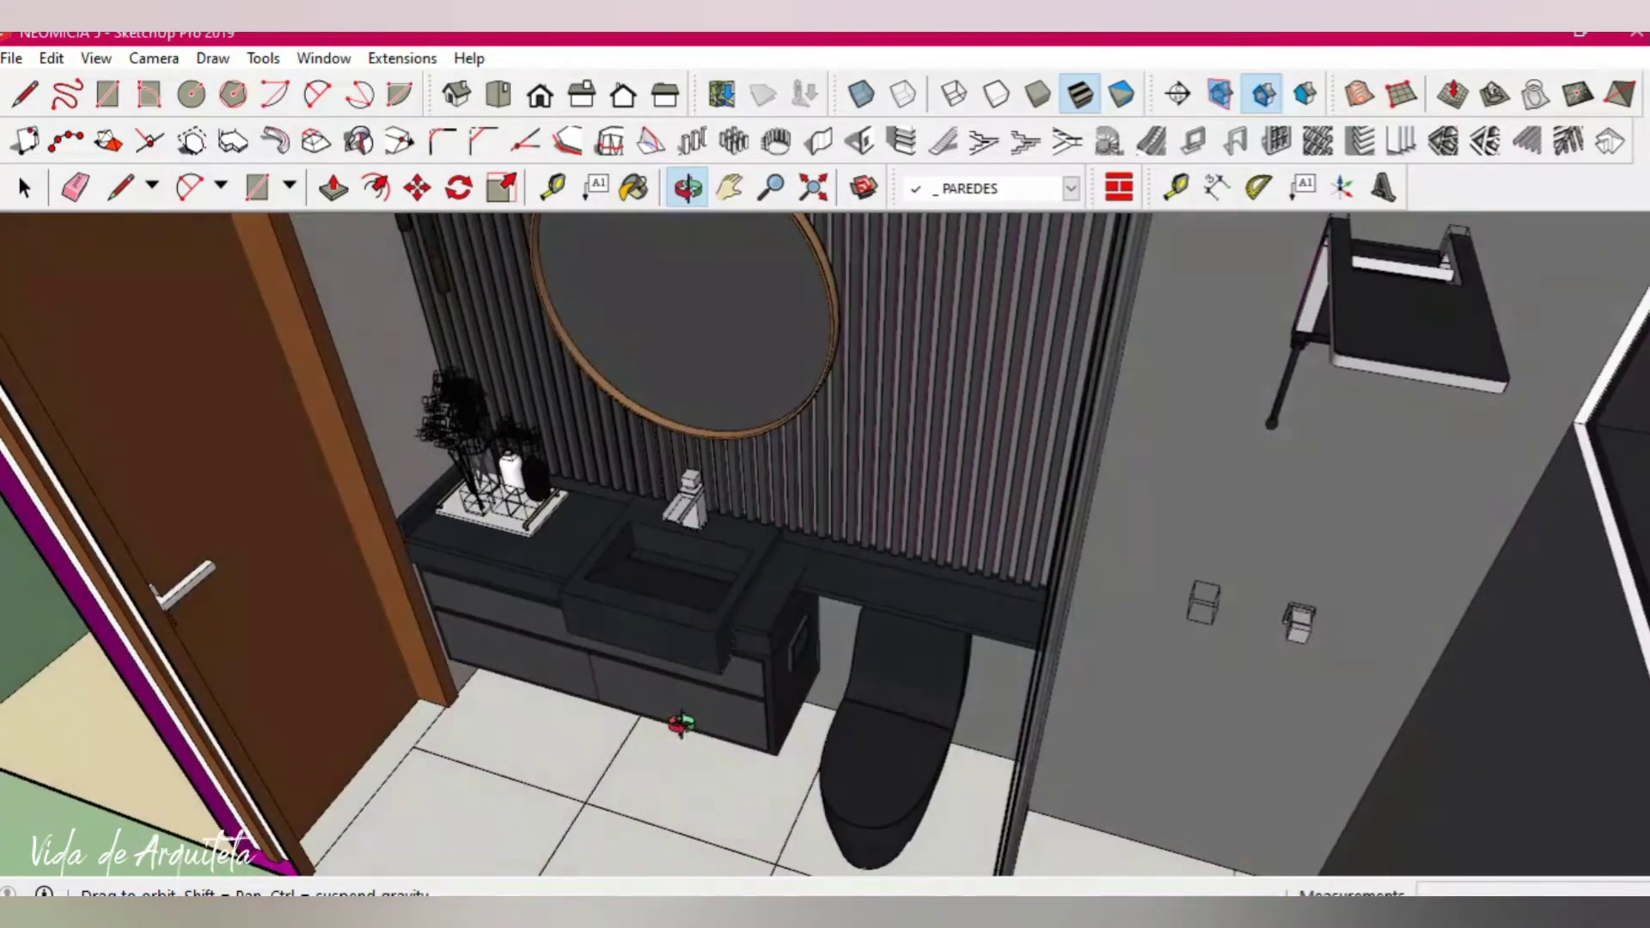
key(space)
click(751, 599)
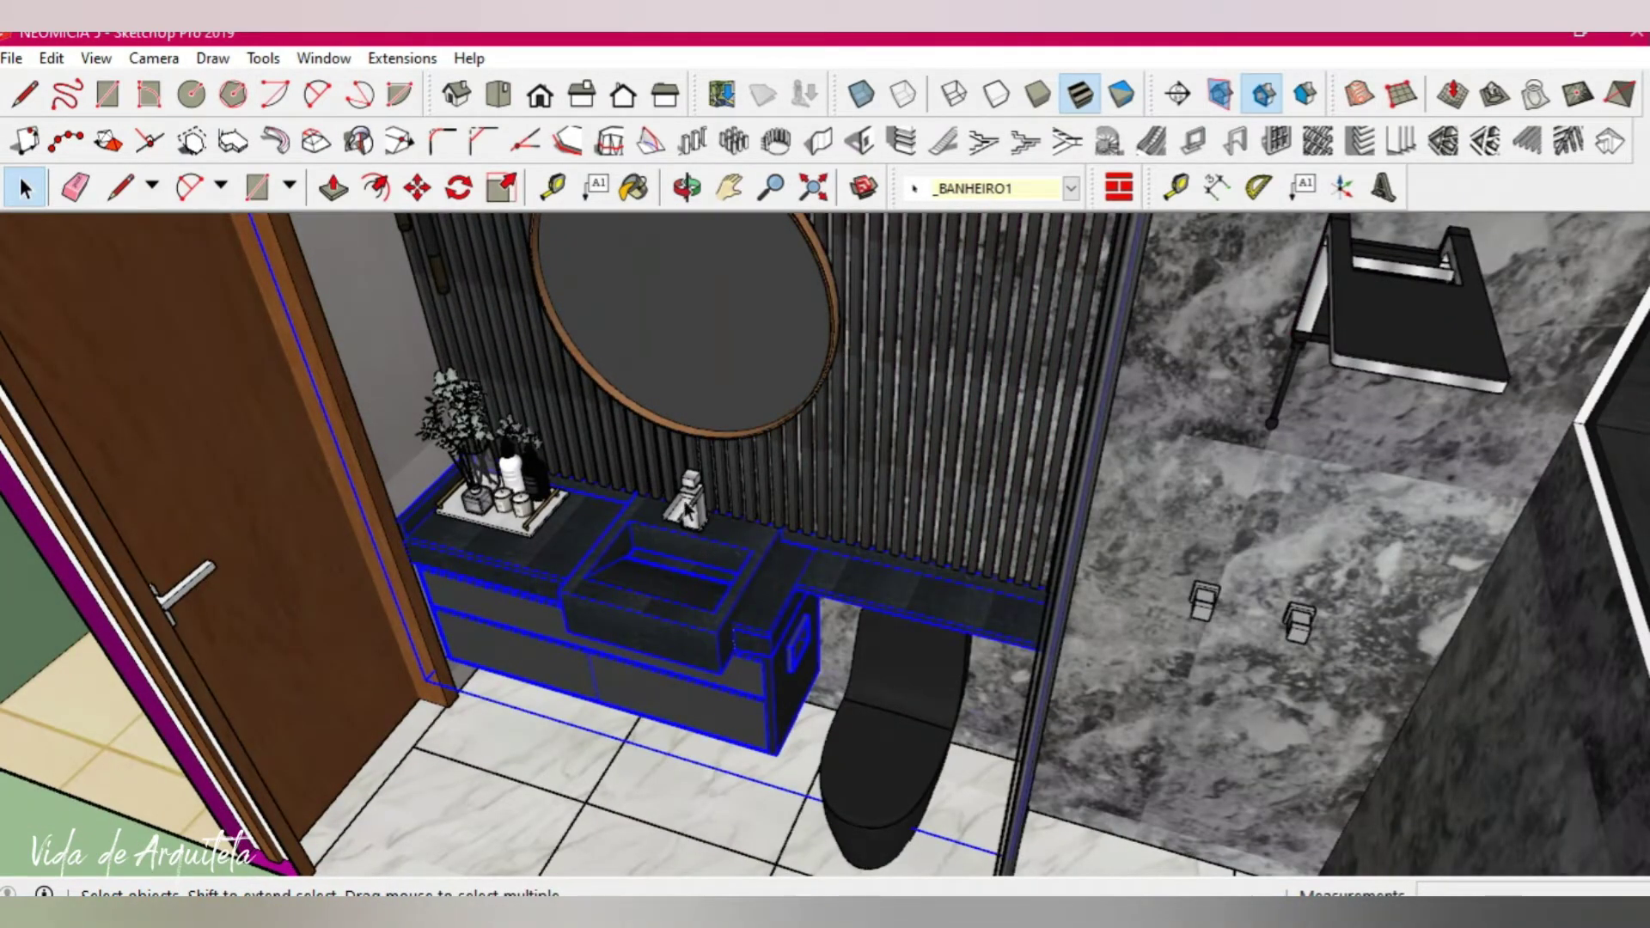
In the Untitled model, orbit and zoom onto the black sink countertop with faucet.
click(1220, 816)
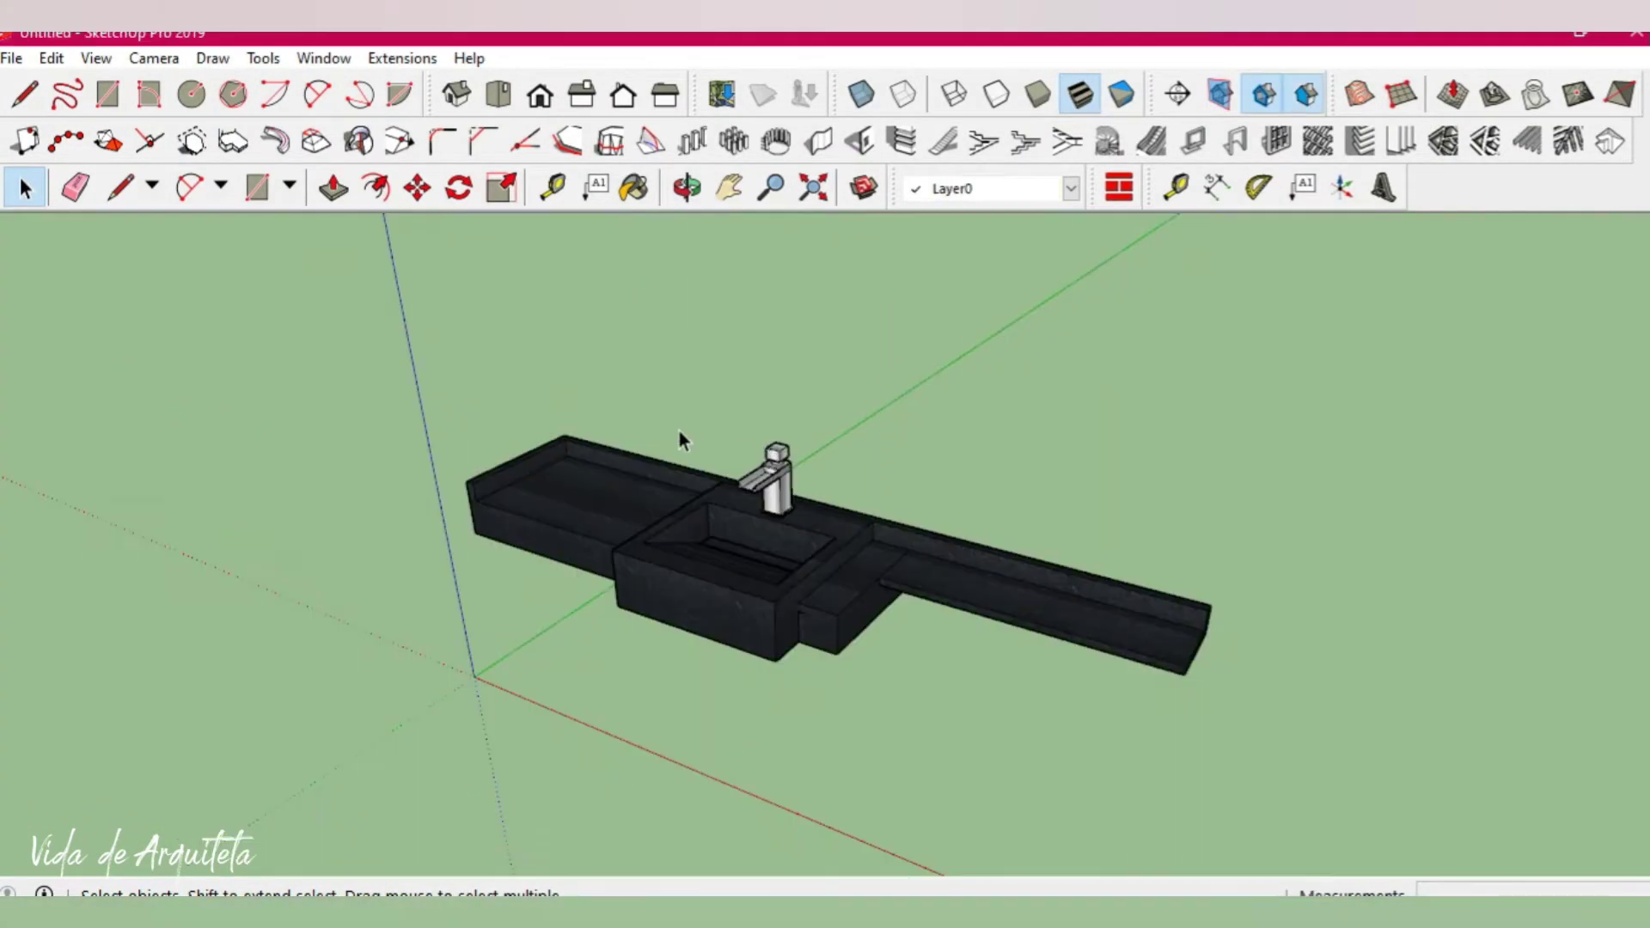
middle_drag(1012, 451, 919, 523)
drag(919, 522, 1281, 258)
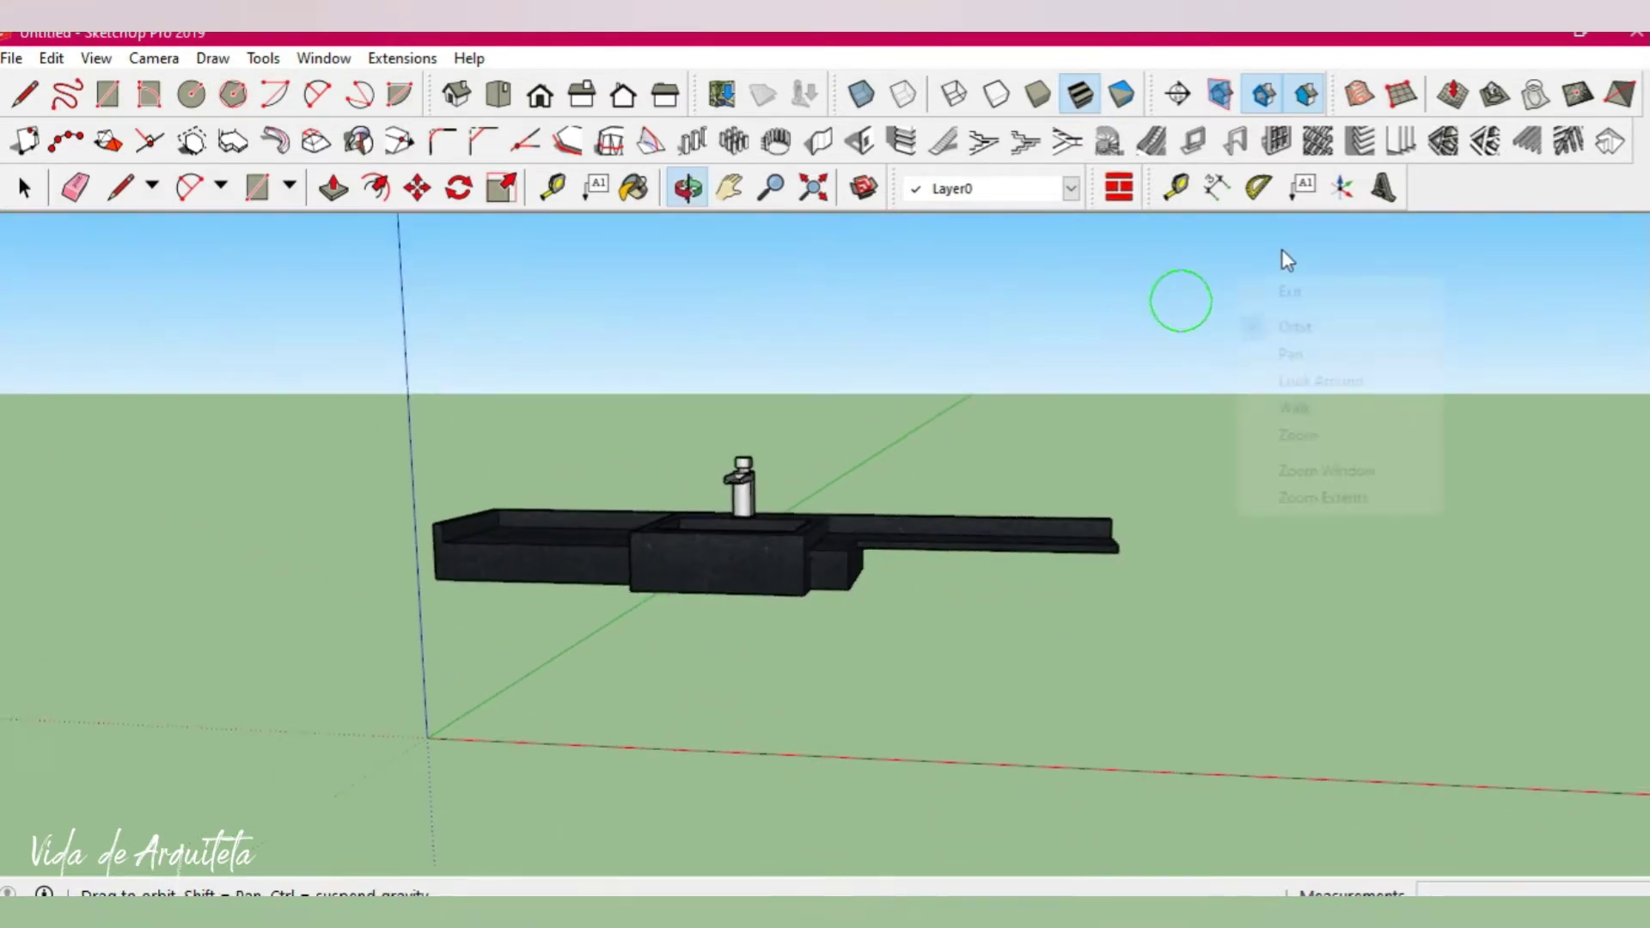
right_click(1281, 257)
click(995, 644)
mouse_move(995, 645)
mouse_down()
mouse_move(876, 398)
mouse_move(833, 472)
mouse_move(777, 729)
mouse_move(805, 593)
mouse_move(859, 564)
mouse_move(822, 655)
mouse_up()
scroll(884, 571, up, 3)
key(space)
scroll(755, 606, down, 2)
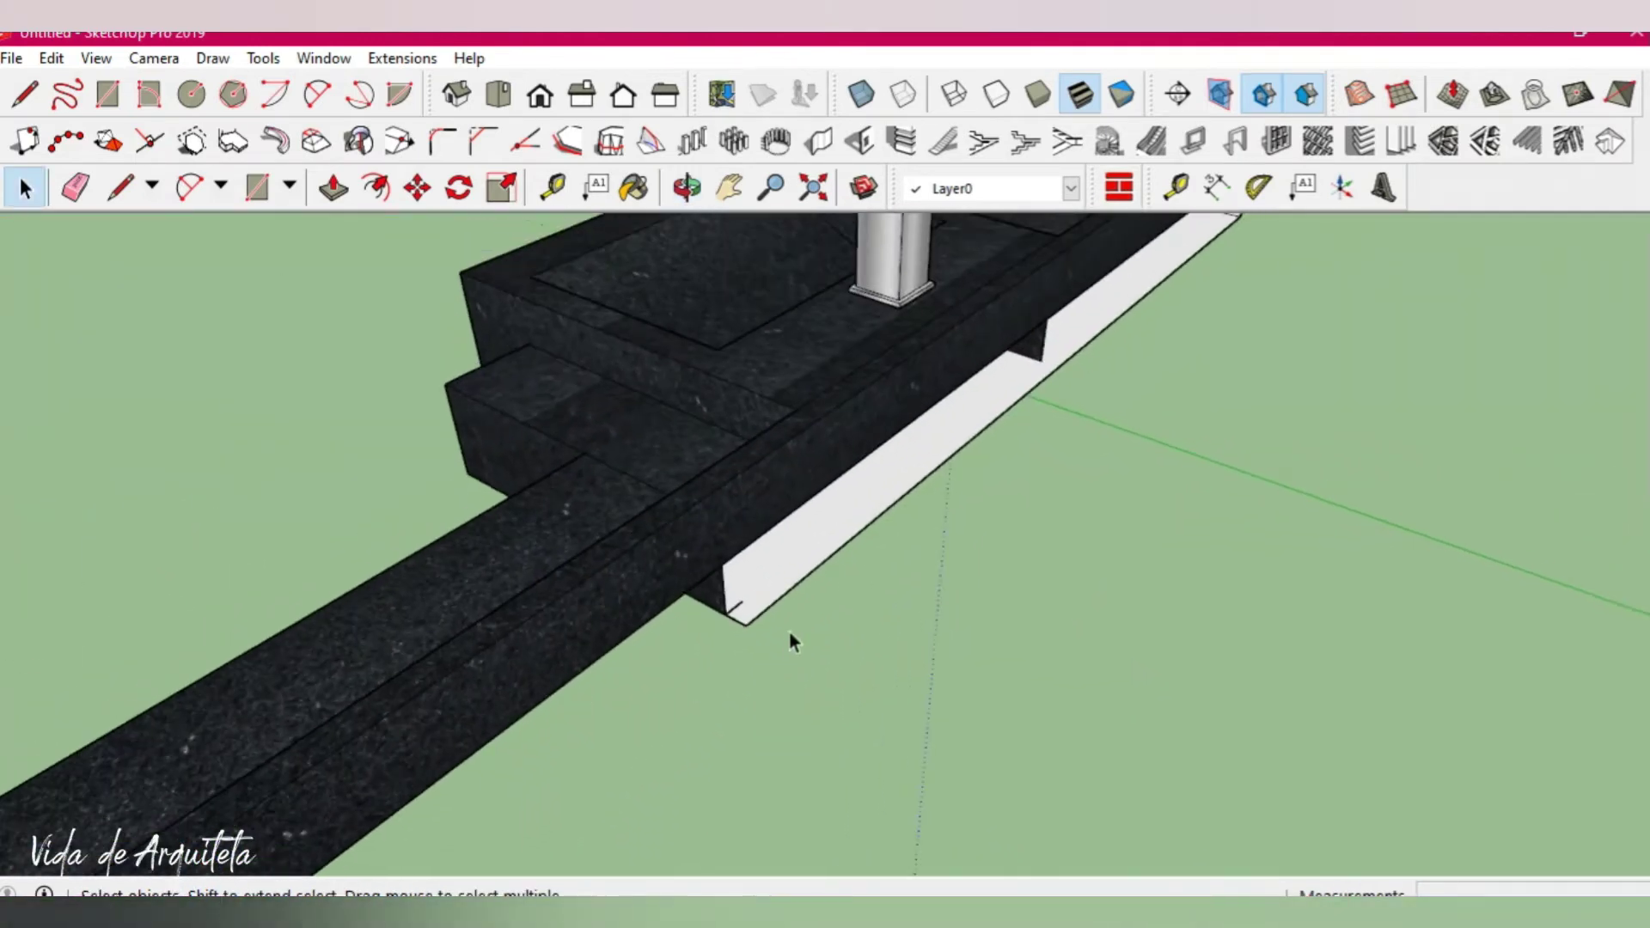
scroll(788, 631, down, 2)
scroll(670, 581, down, 1)
scroll(670, 581, up, 1)
Draw a rectangle face closing the open white front of the countertop.
click(706, 563)
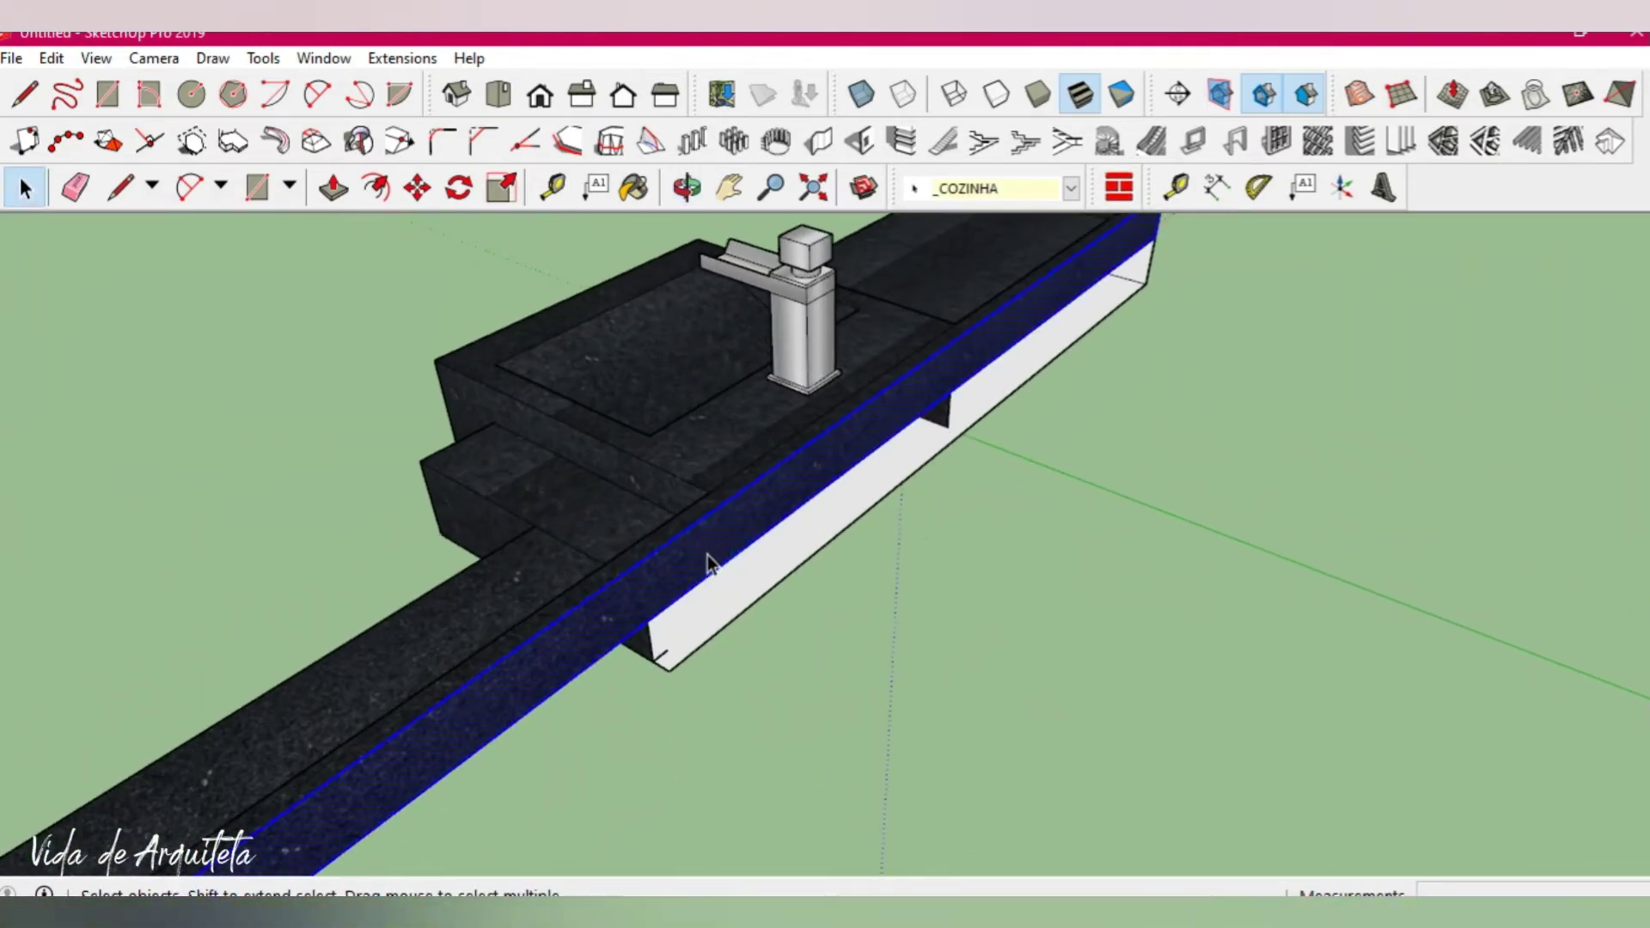
scroll(719, 584, down, 1)
click(256, 187)
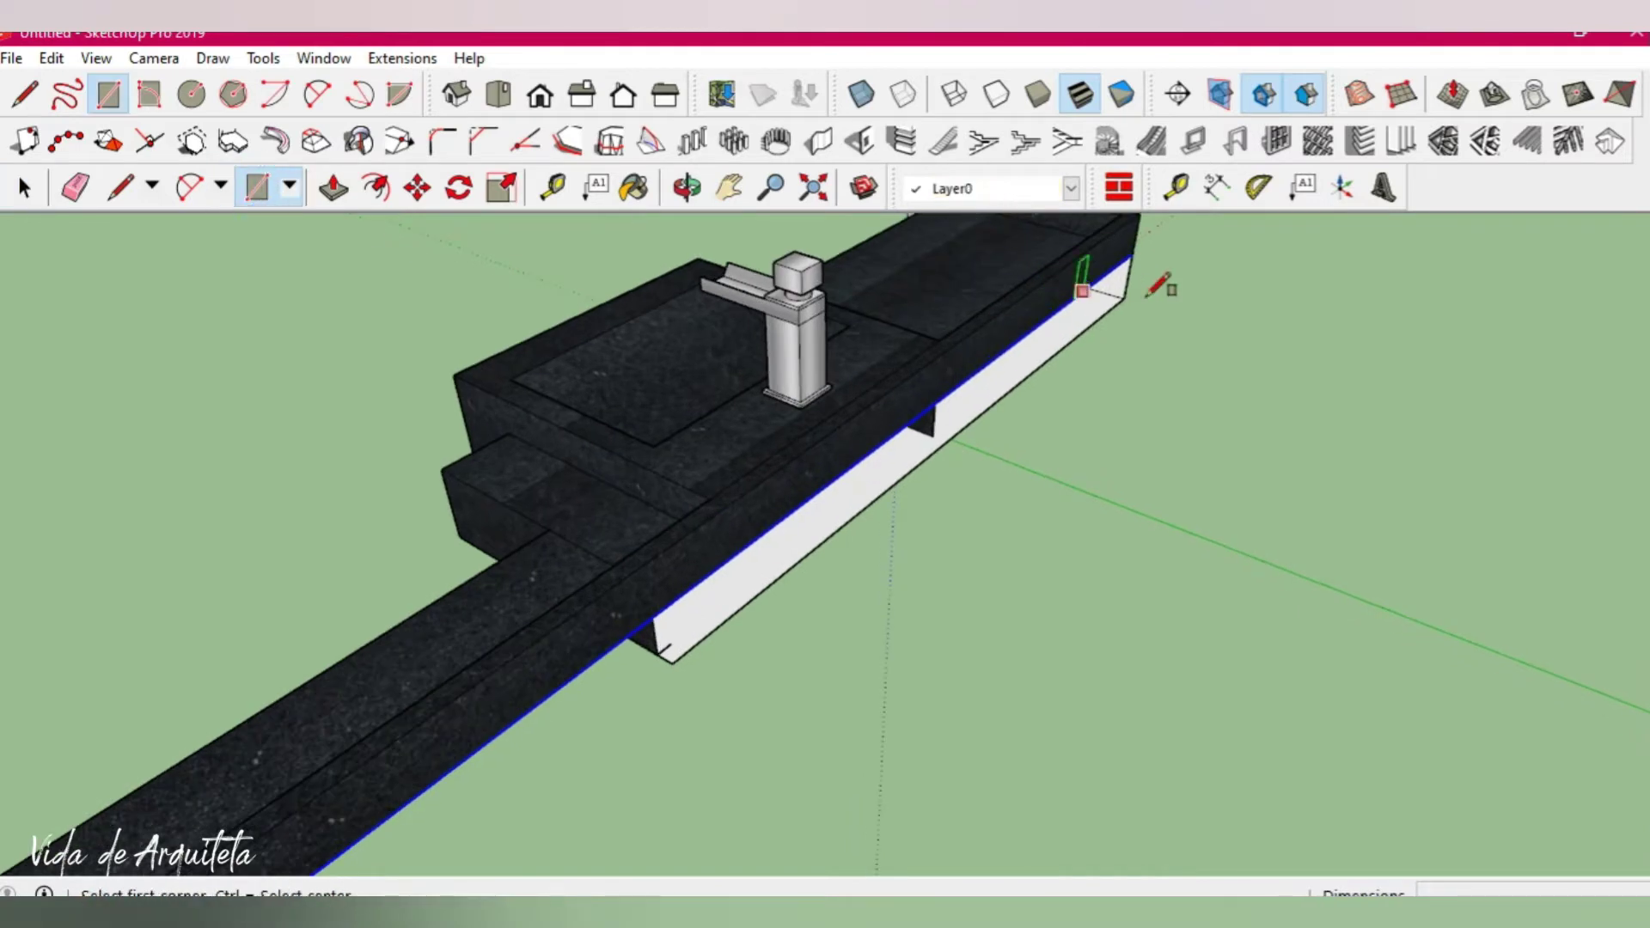
click(1125, 297)
click(672, 664)
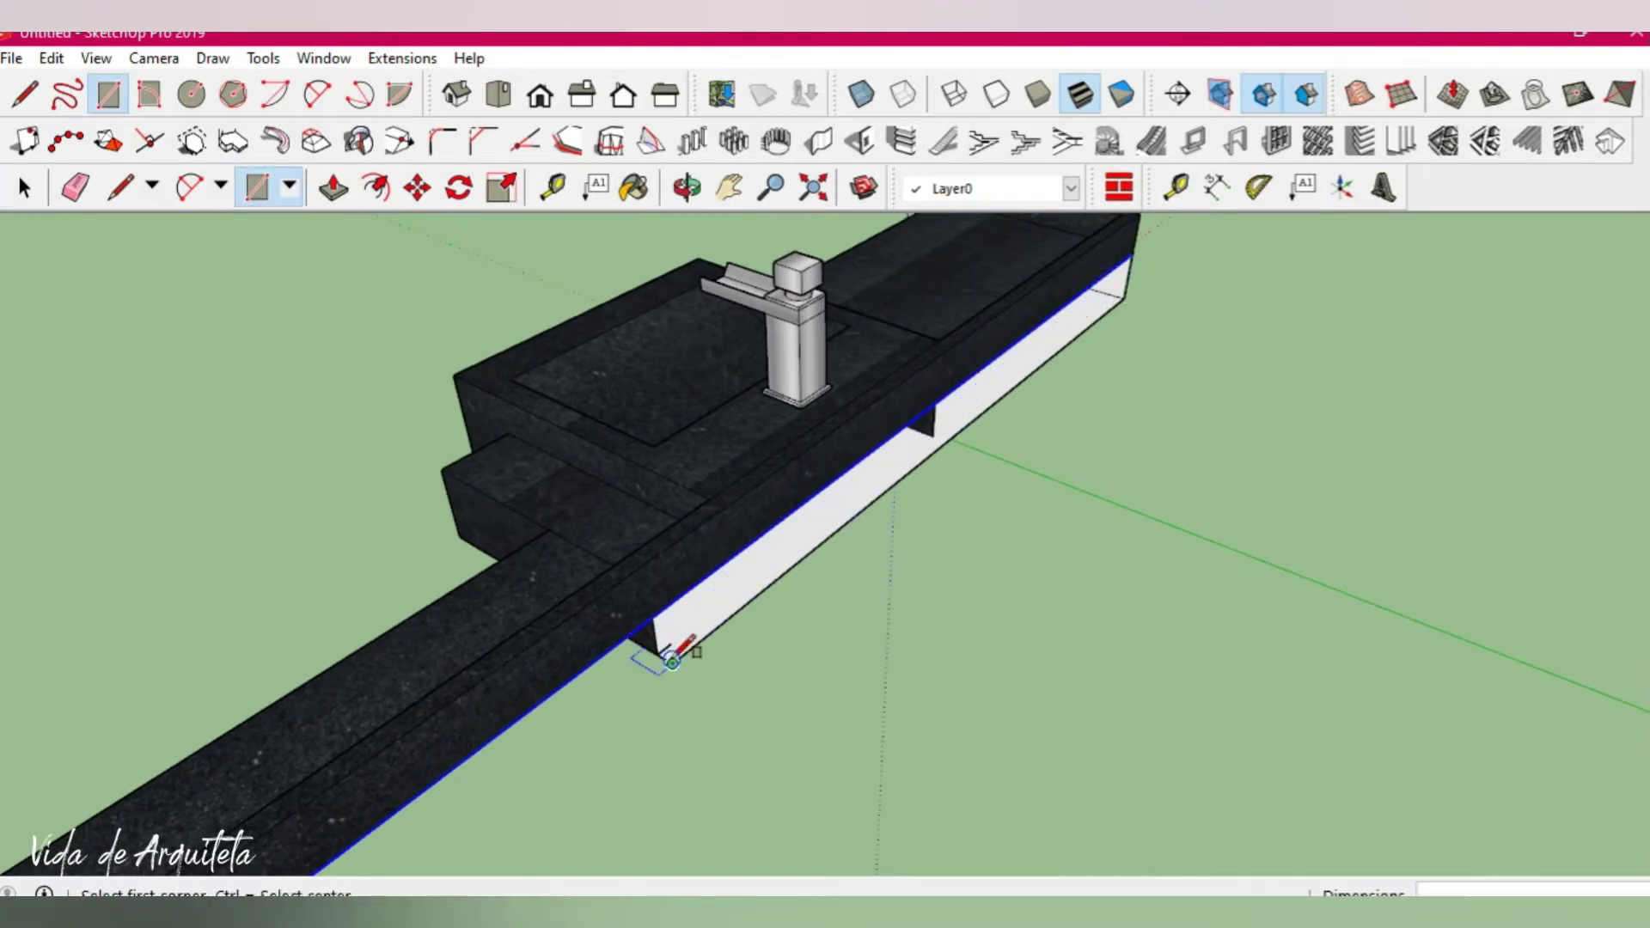
click(1144, 256)
Select all connected countertop geometry and paint the new front with the dark stone texture.
scroll(671, 660, up, 1)
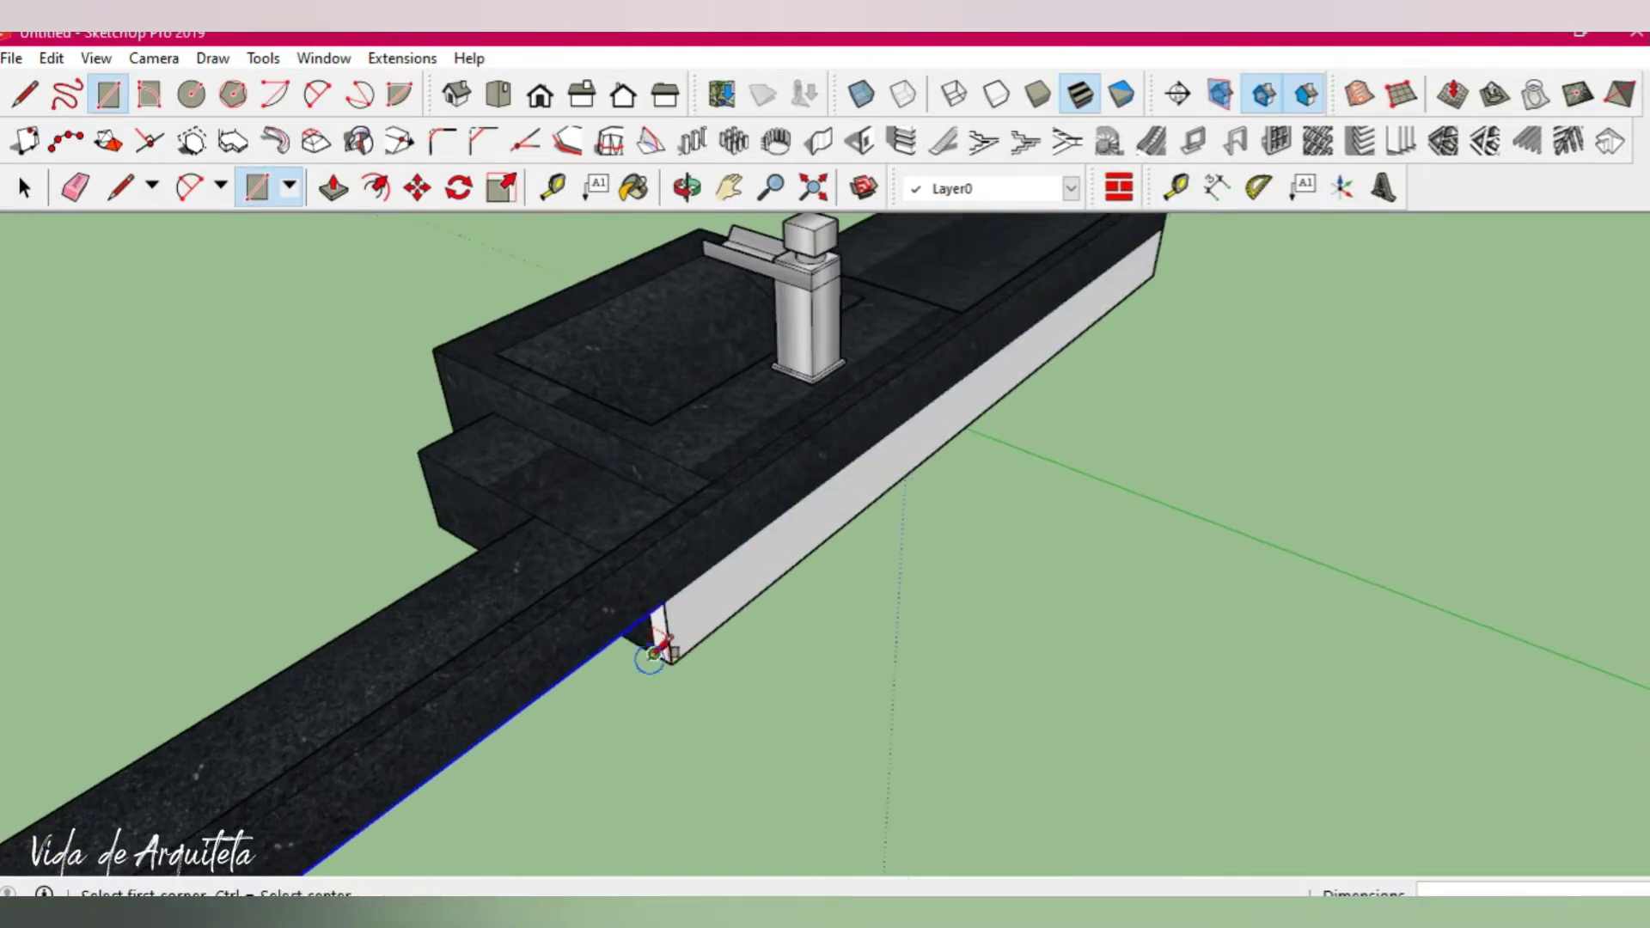
key(space)
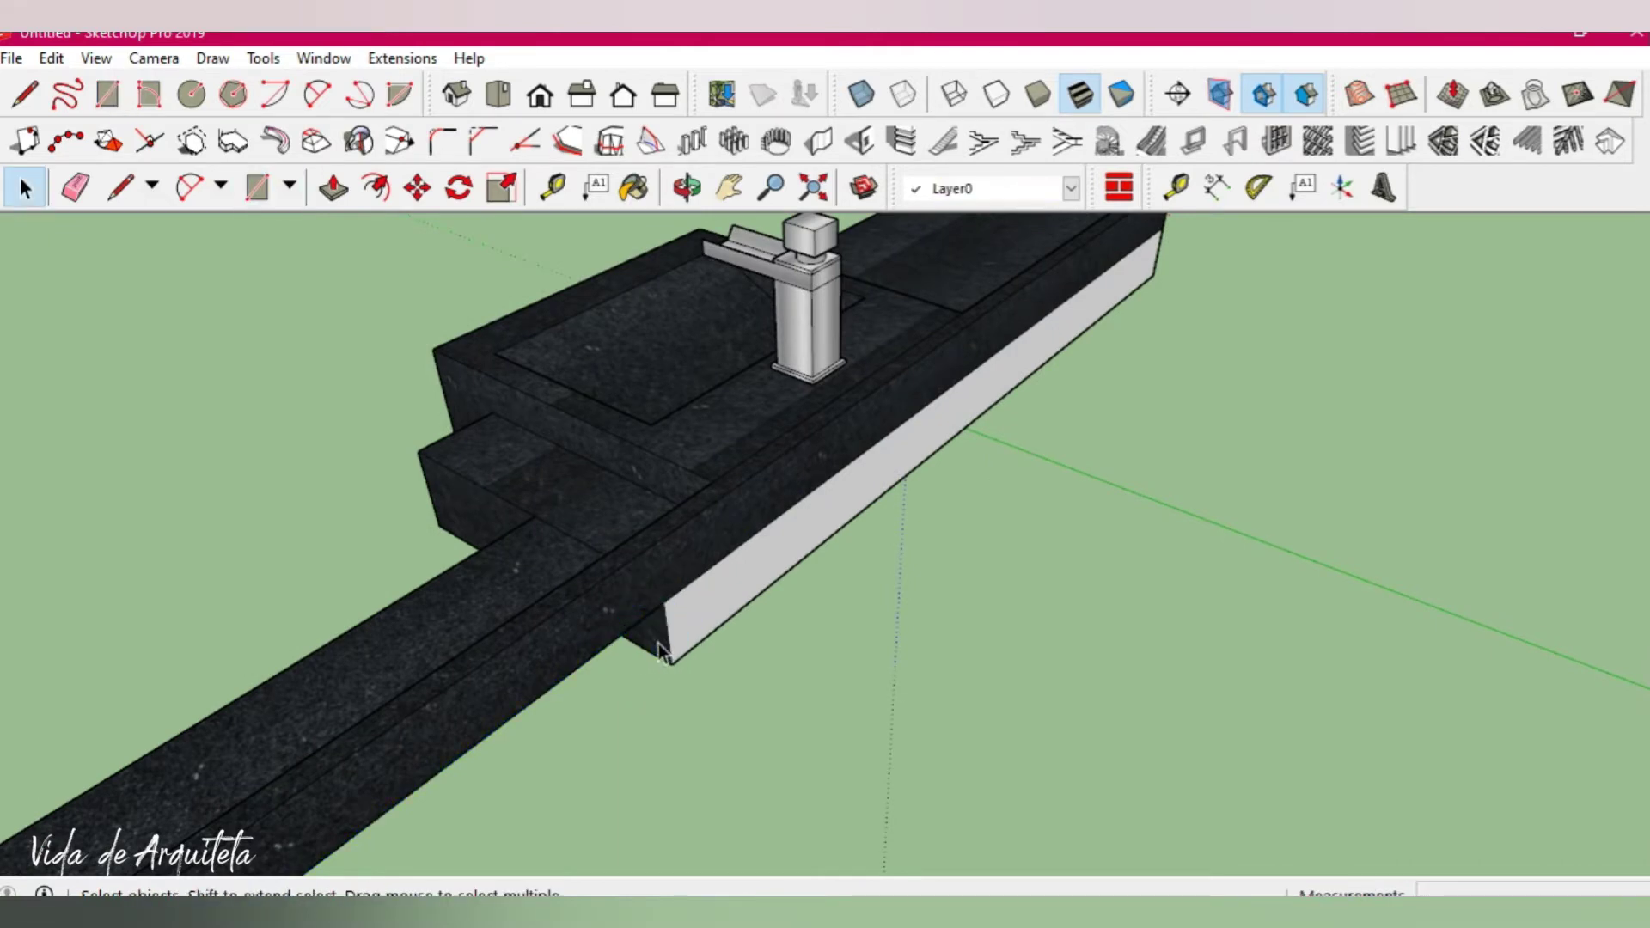
triple_click(695, 605)
click(634, 189)
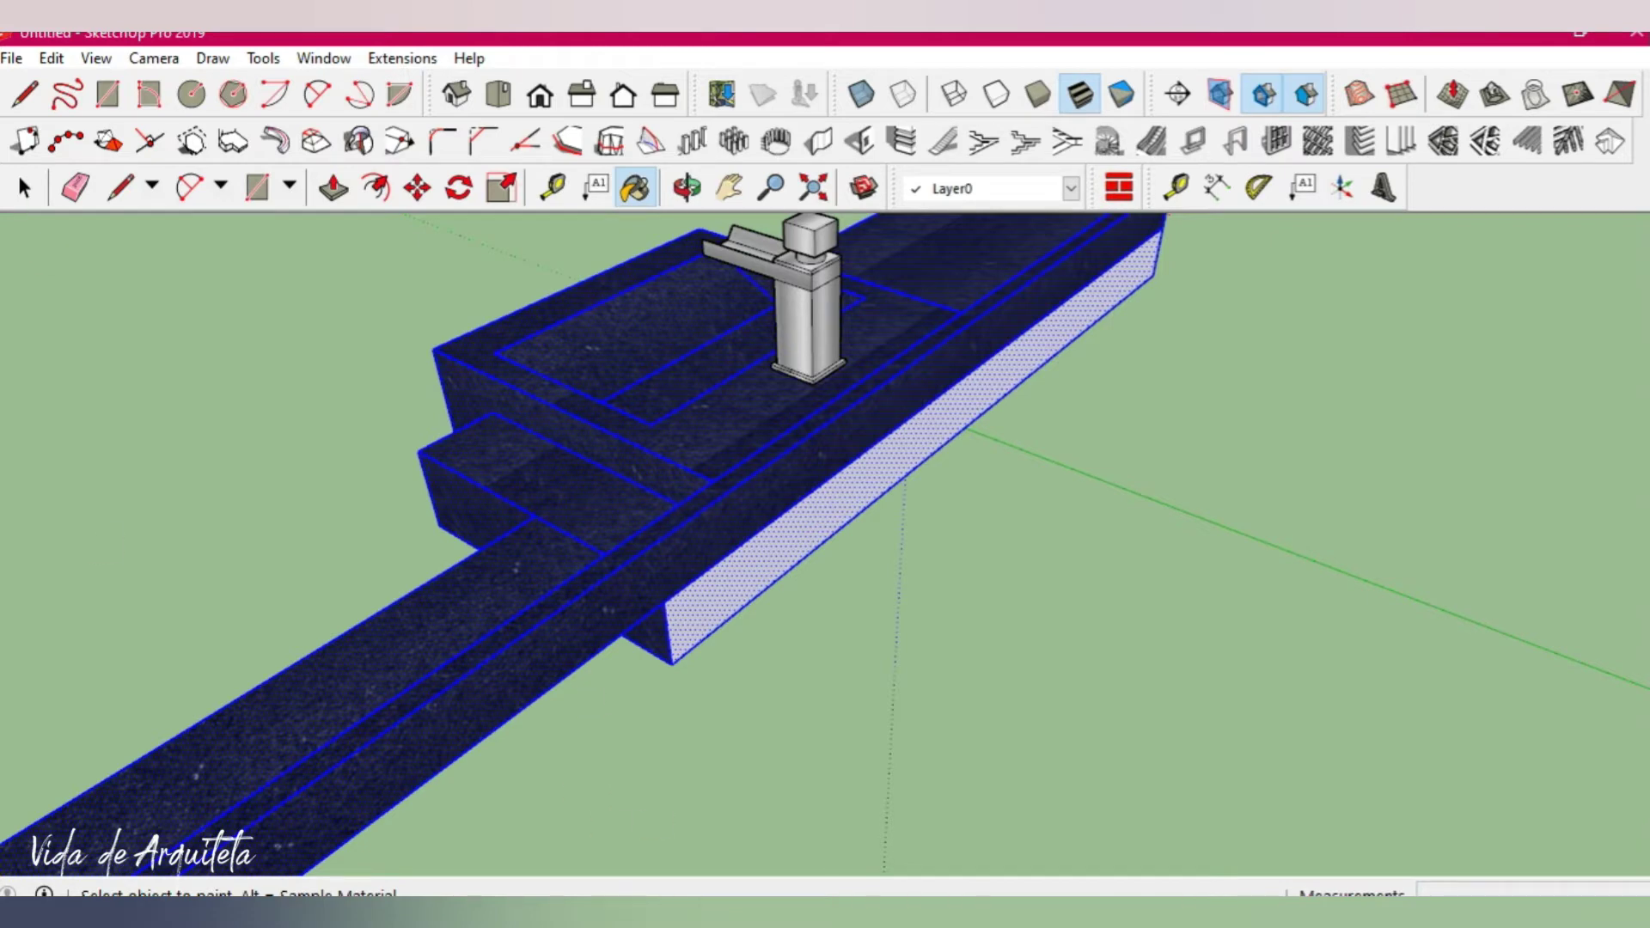
click(778, 537)
Clear the selection, reselect the front strip, and orbit around the countertop.
key(space)
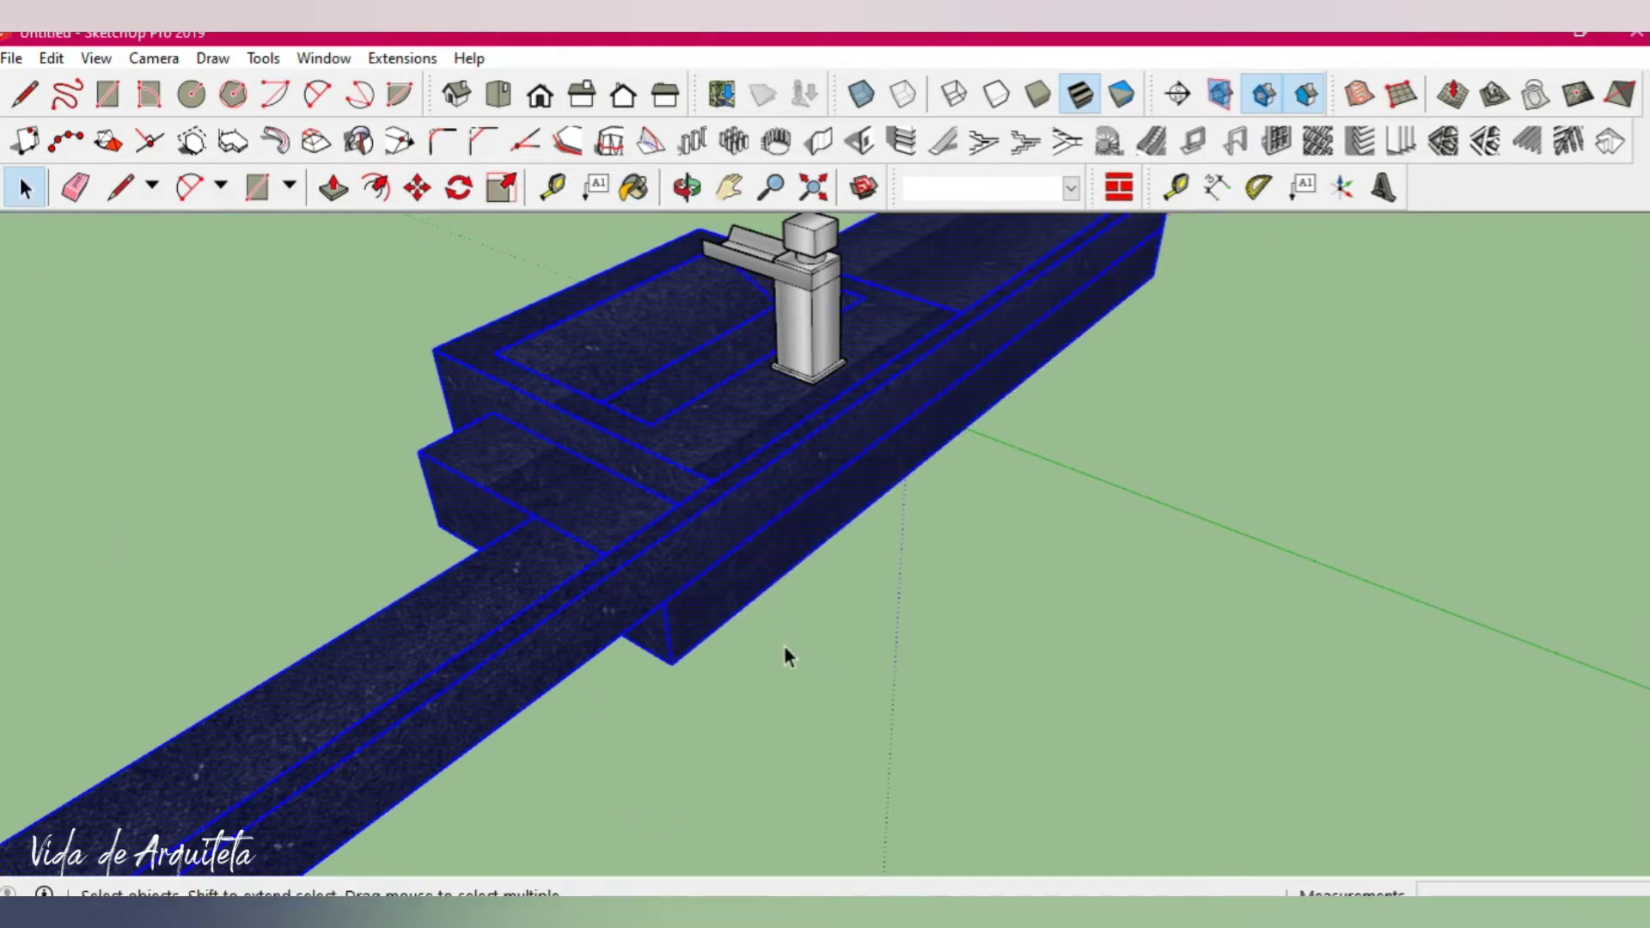
click(789, 657)
click(775, 526)
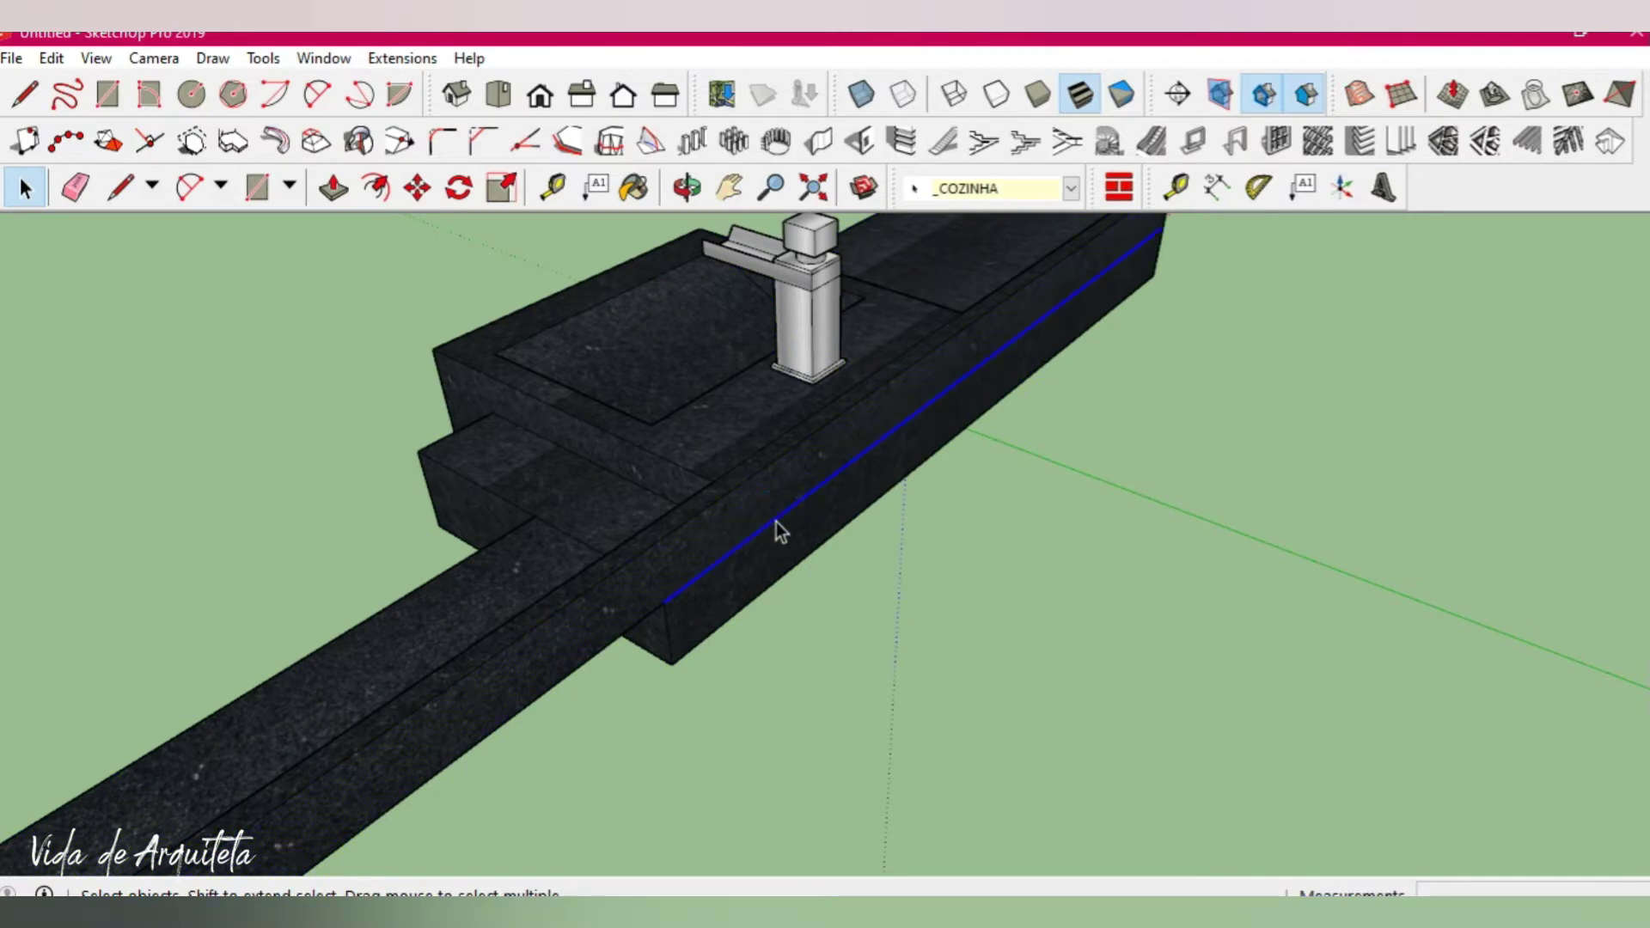
scroll(778, 522, down, 2)
mouse_move(509, 464)
middle_down()
mouse_move(1023, 748)
mouse_move(998, 316)
mouse_move(1002, 570)
mouse_move(961, 331)
middle_up()
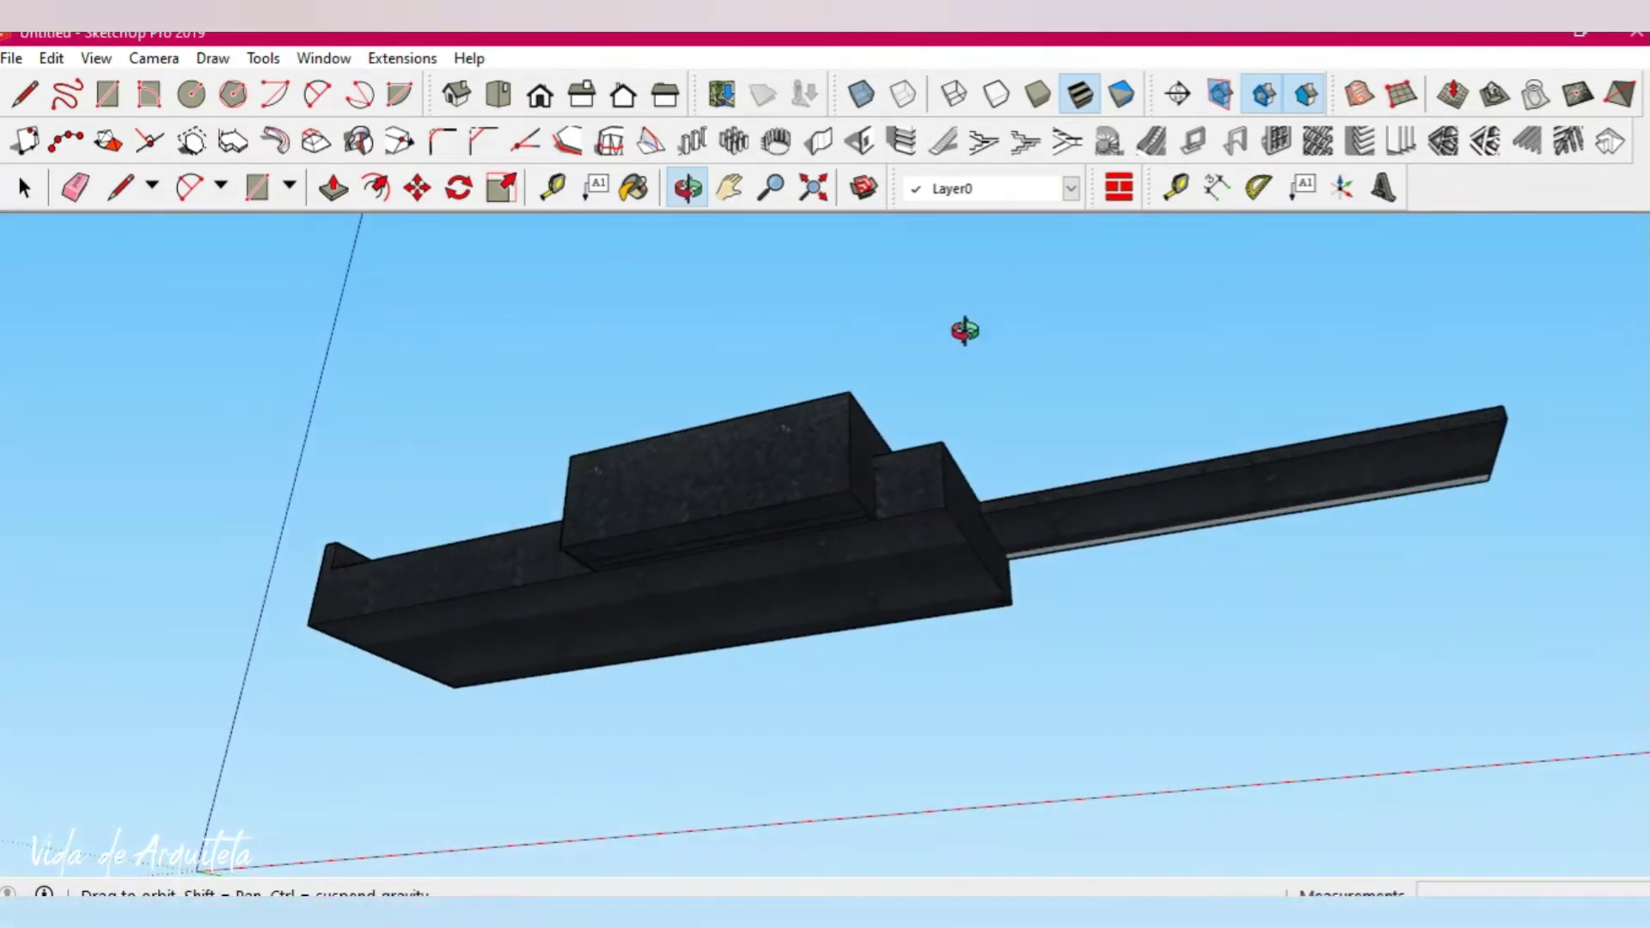
Zoom in and try selecting edges on the countertop underside, then clear the selection.
scroll(839, 478, up, 2)
scroll(850, 503, up, 2)
click(831, 510)
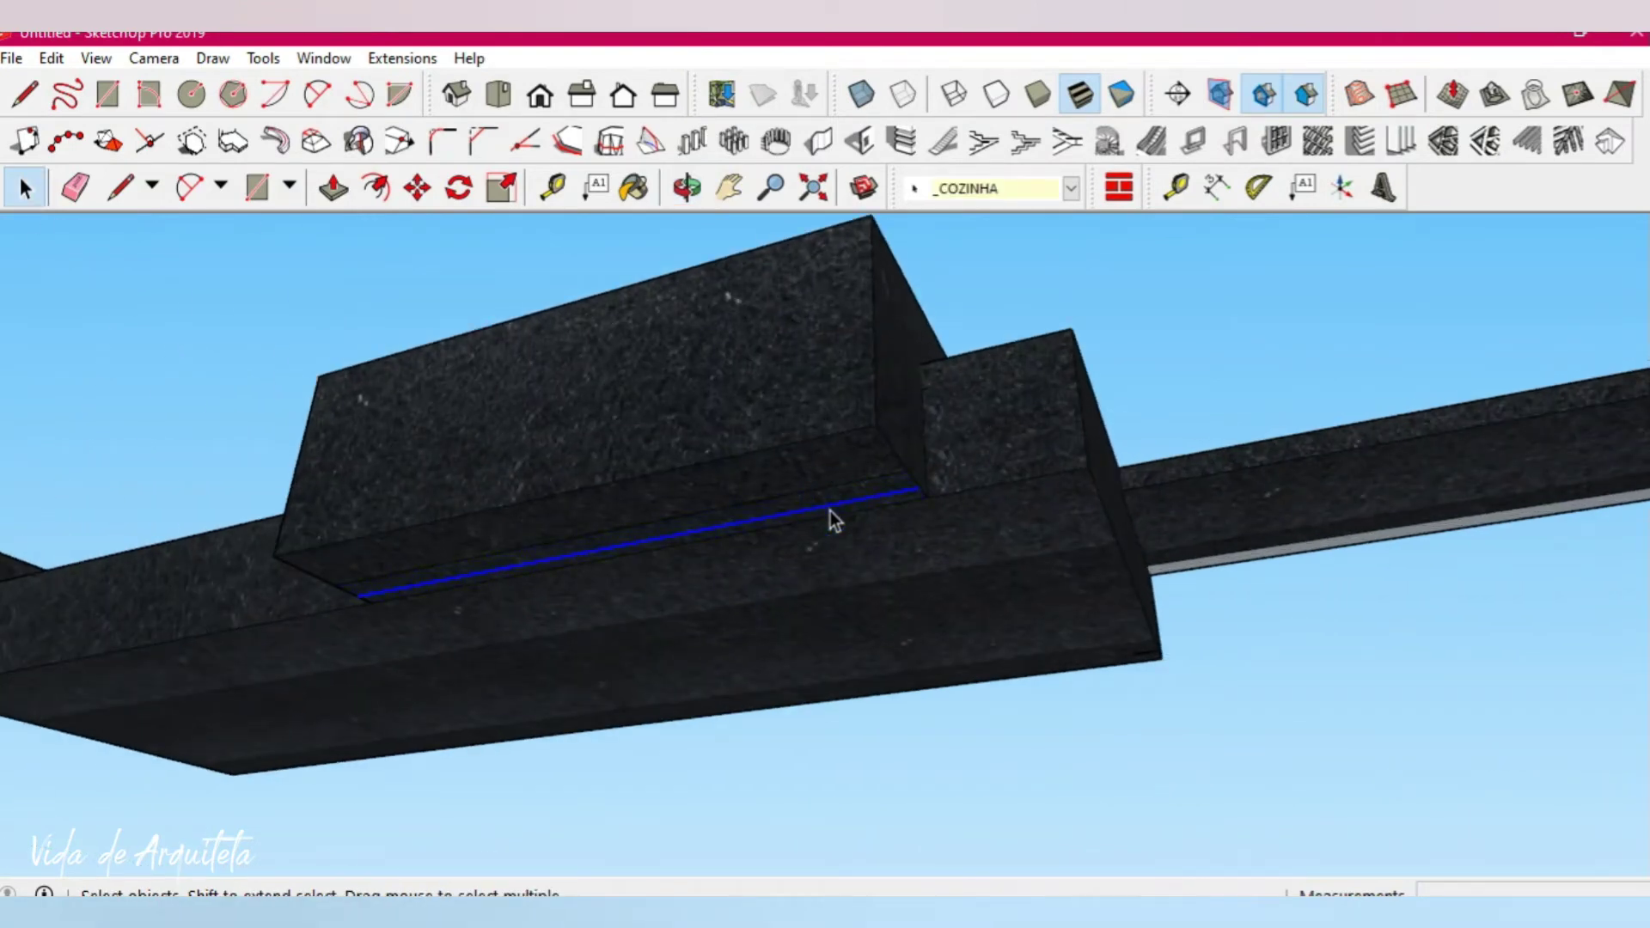
click(832, 492)
click(795, 520)
scroll(559, 575, down, 2)
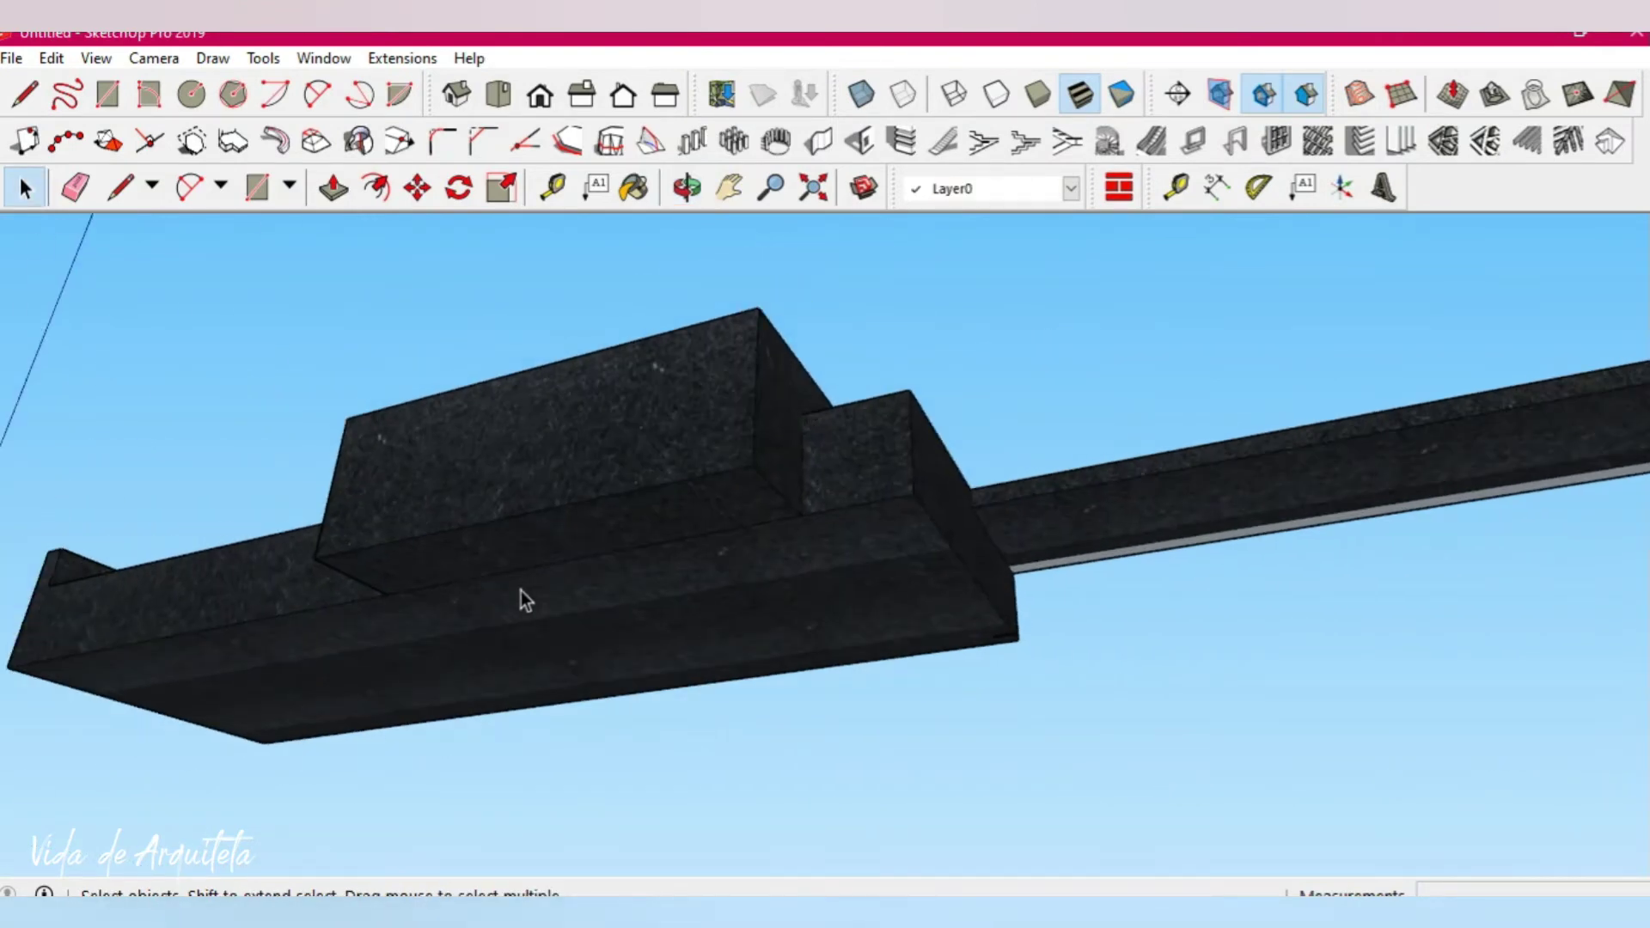
click(538, 578)
scroll(593, 584, down, 2)
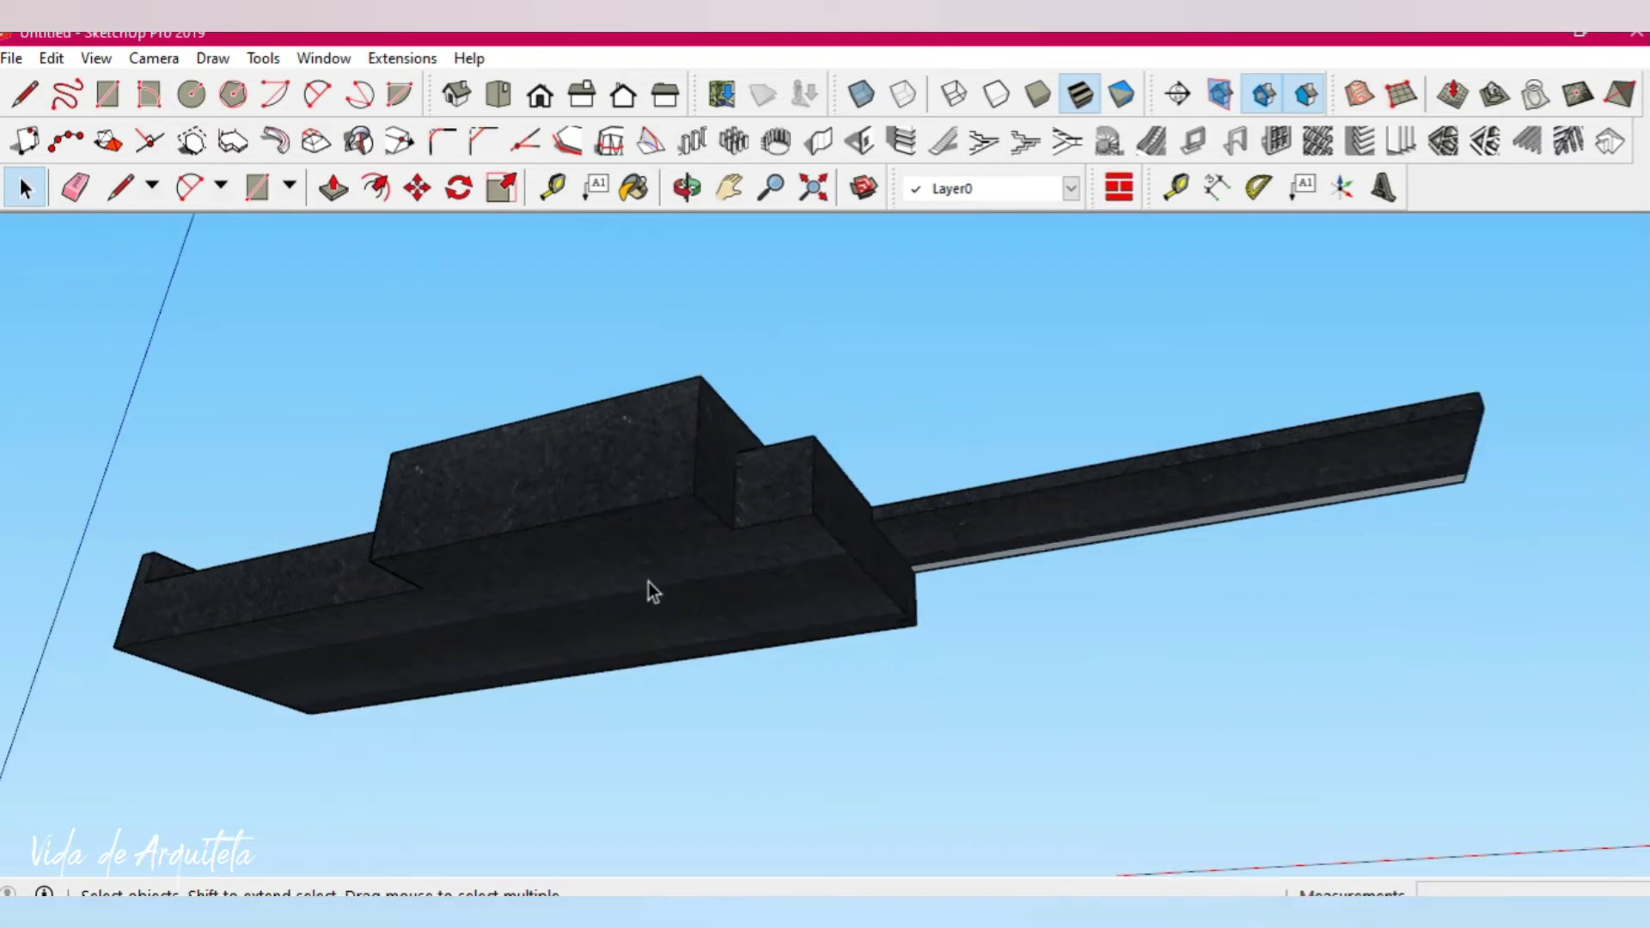
Delete the grey strip under the long countertop arm, then orbit back to eye level.
mouse_move(862, 750)
middle_down()
mouse_move(825, 597)
mouse_move(1229, 513)
middle_up()
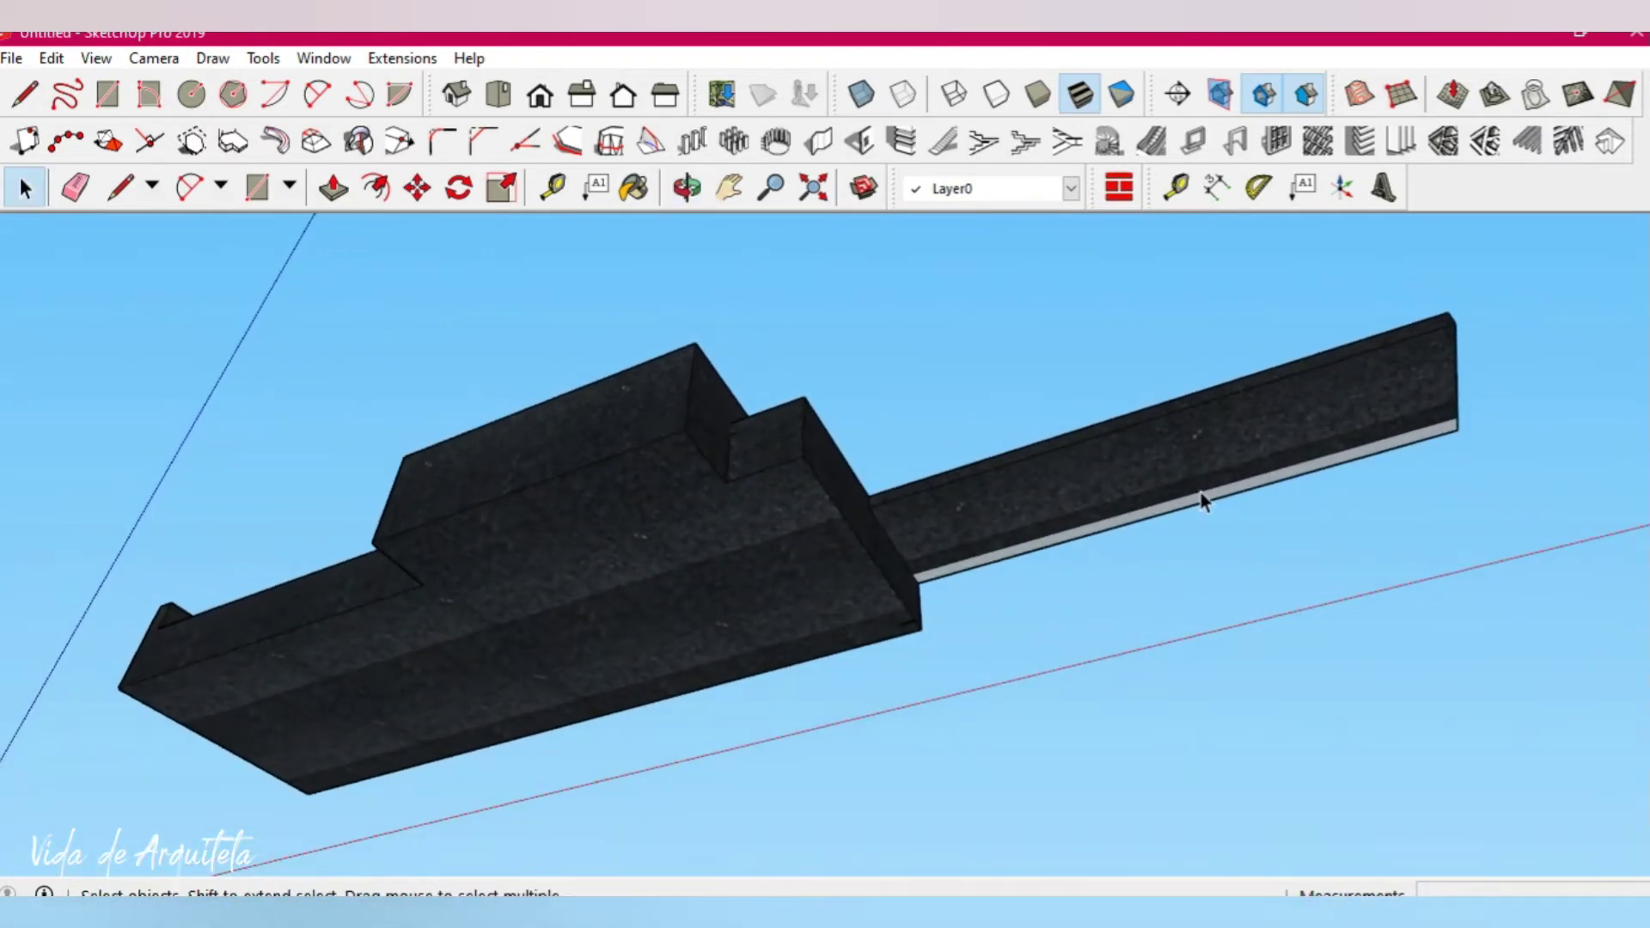
click(1202, 500)
key(Delete)
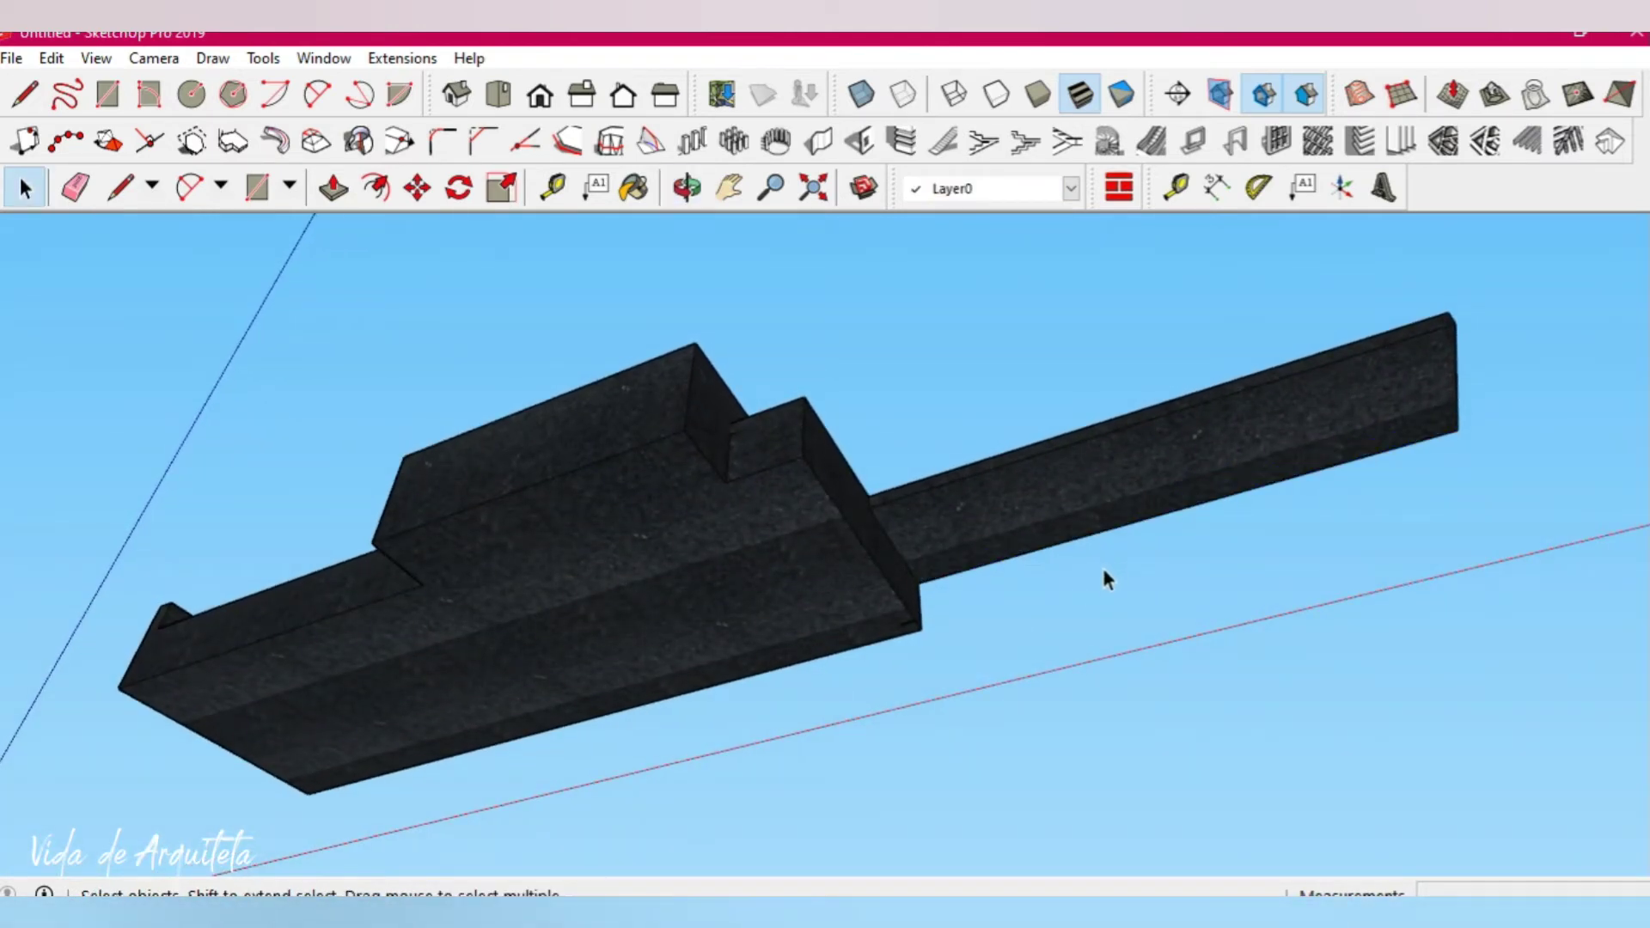
mouse_move(1104, 572)
middle_down()
mouse_move(1086, 681)
mouse_move(888, 662)
middle_up()
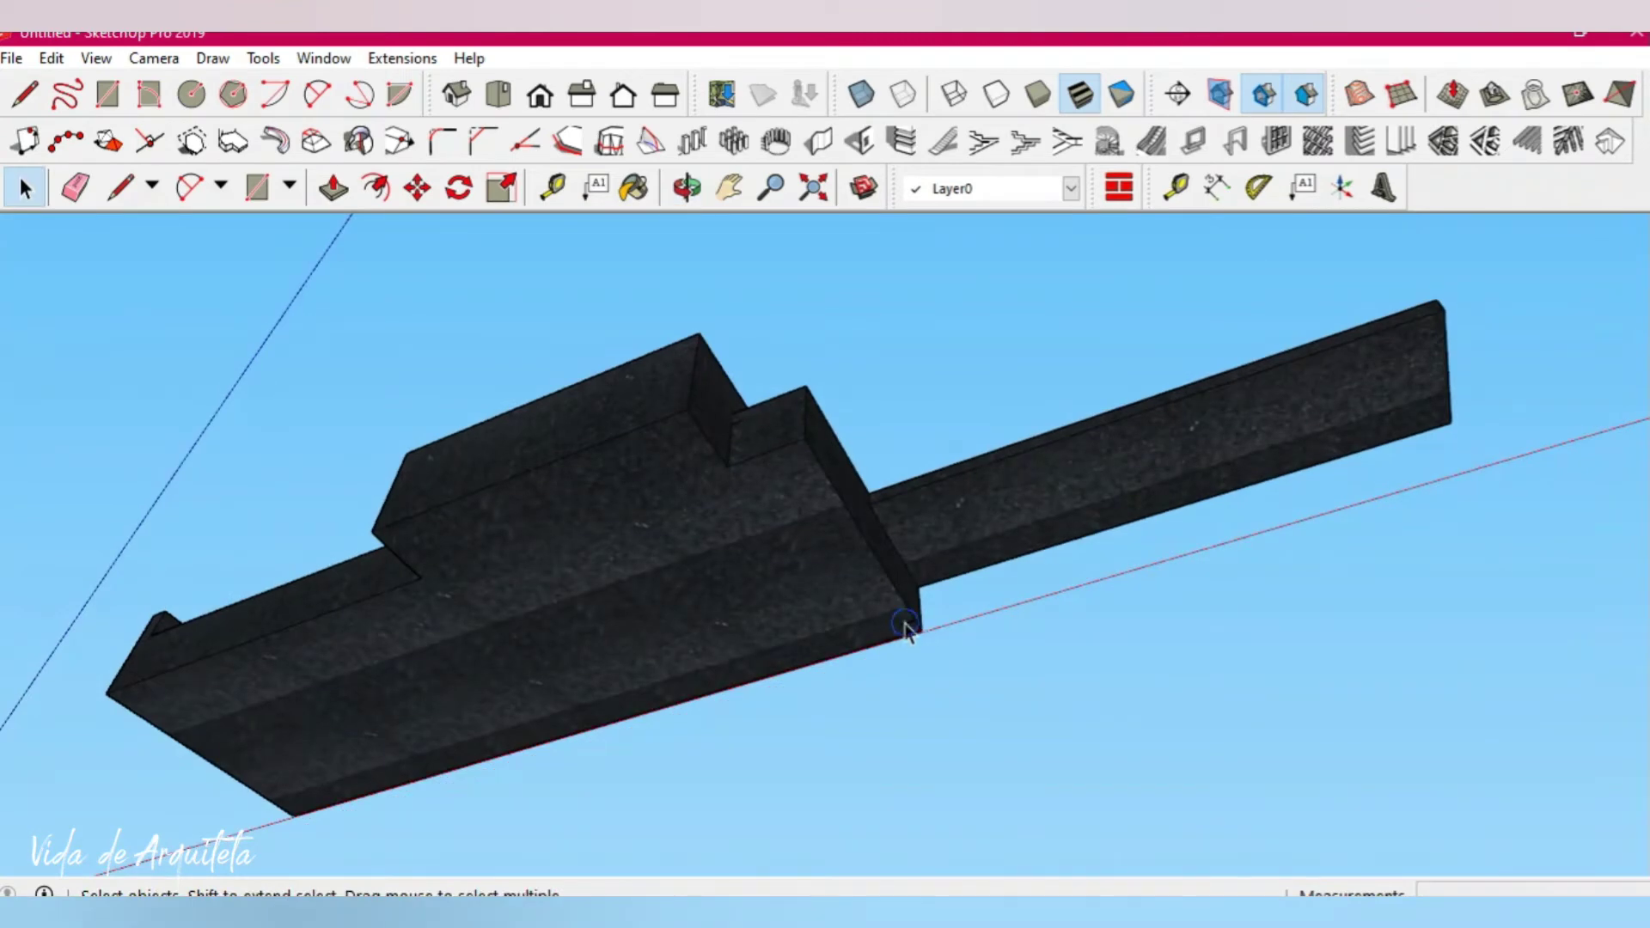
mouse_move(979, 610)
middle_down()
mouse_move(1207, 596)
mouse_move(799, 732)
mouse_move(774, 687)
mouse_move(885, 415)
middle_up()
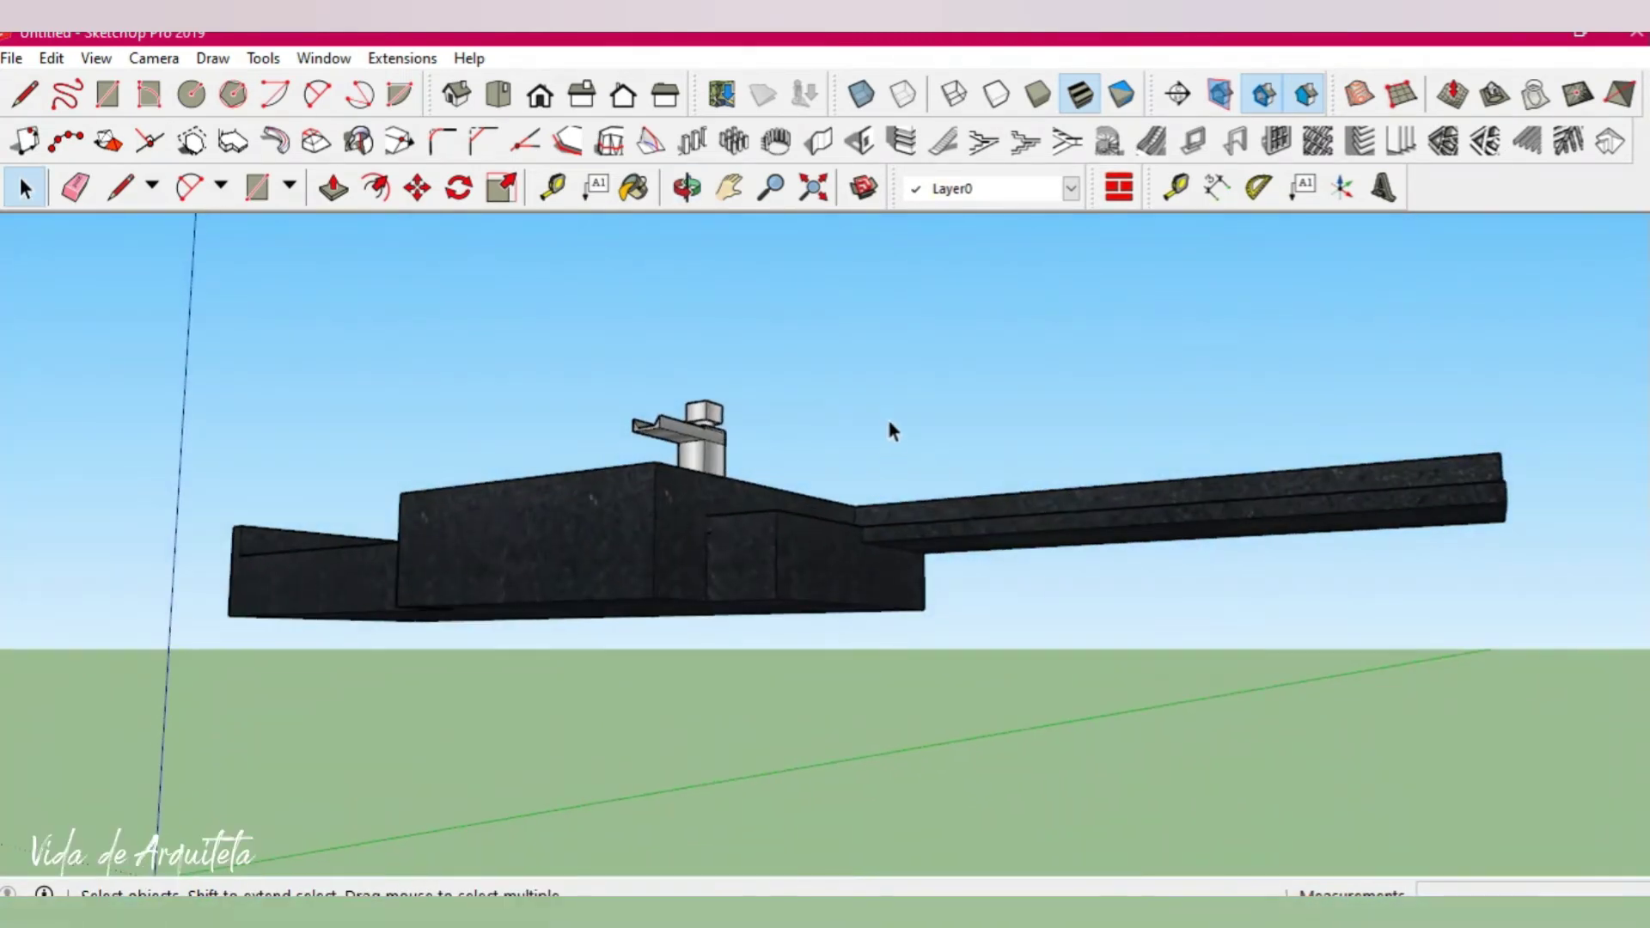
Dismiss the bar's context menu and orbit and zoom to an elevated view of the whole sink.
right_click(909, 515)
click(791, 659)
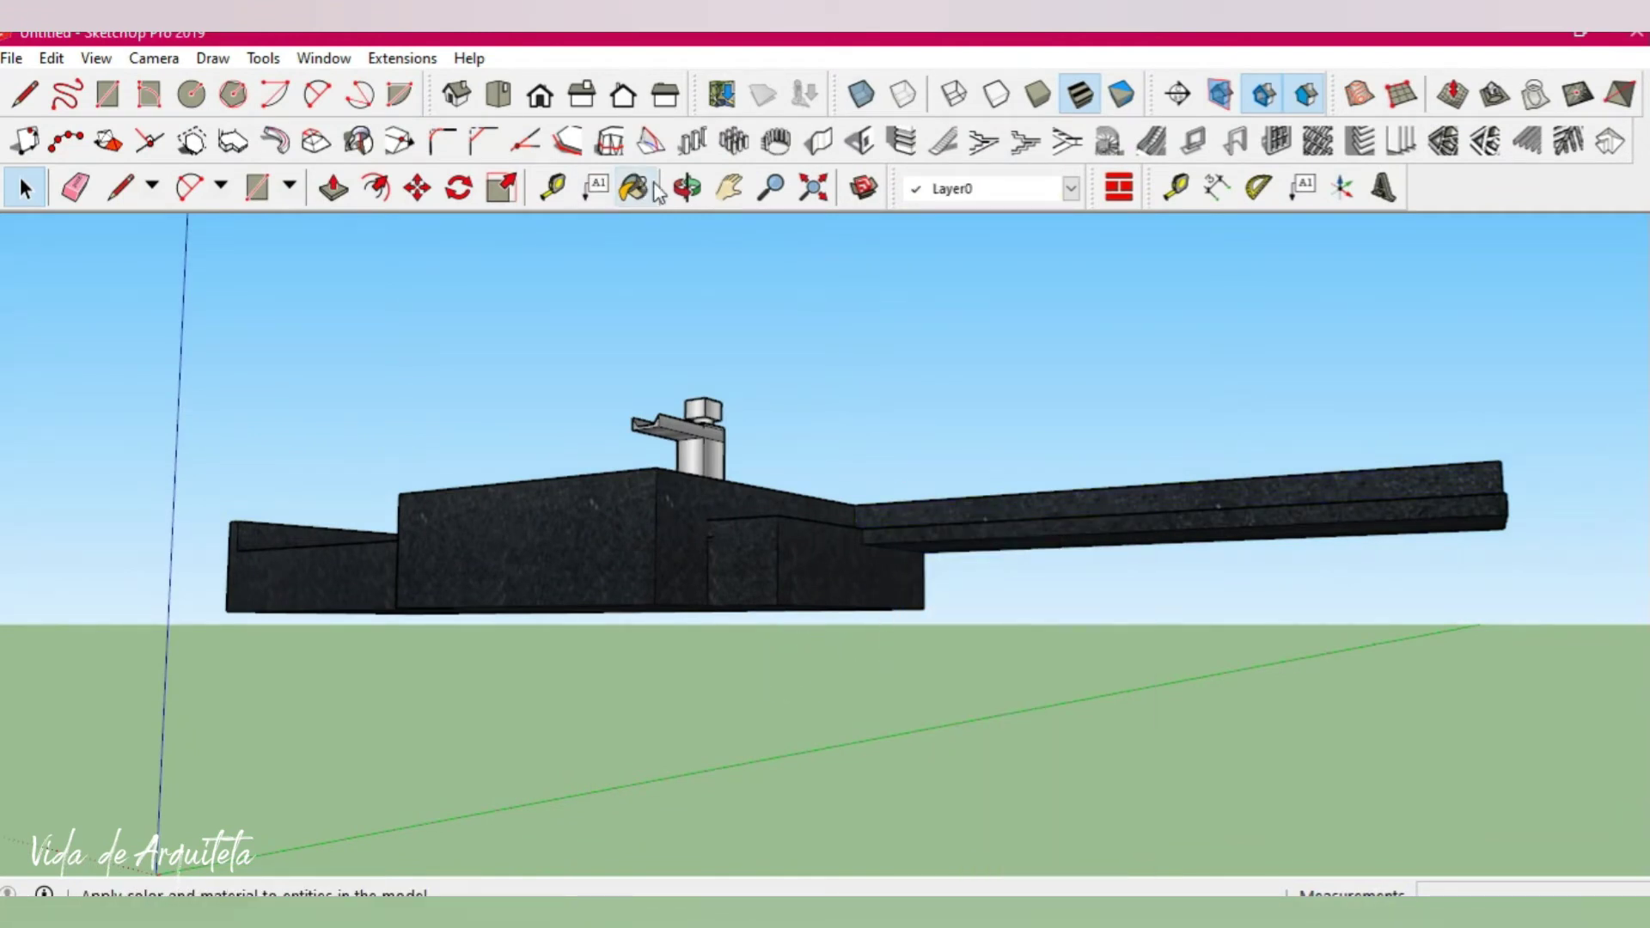
middle_drag(951, 409, 950, 645)
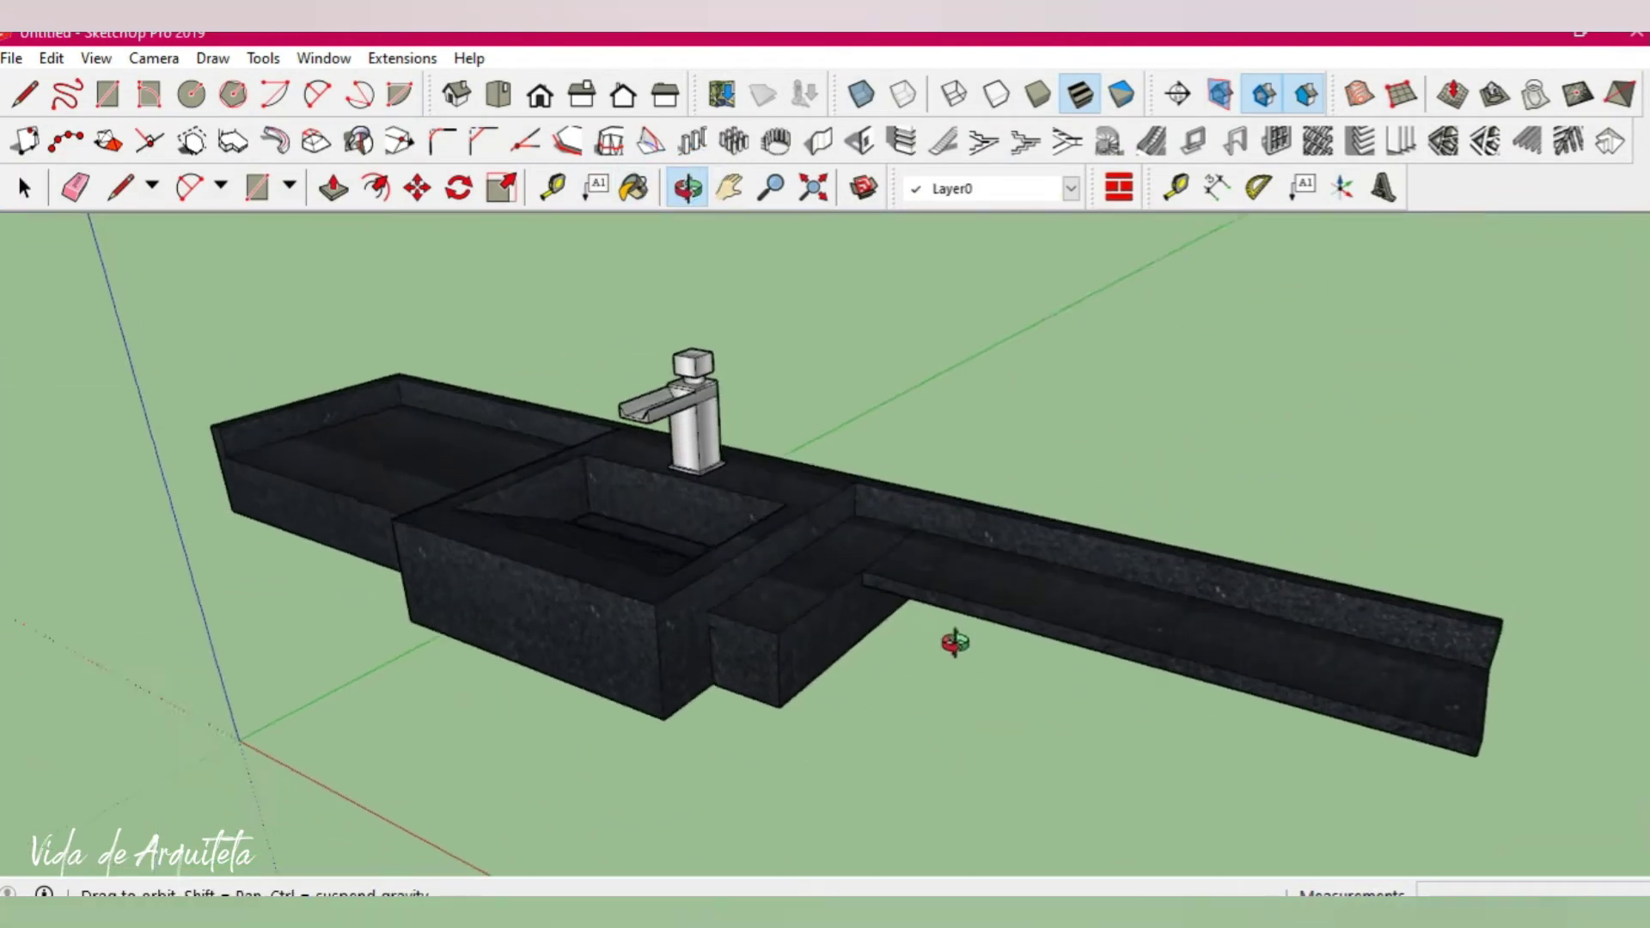
click(120, 187)
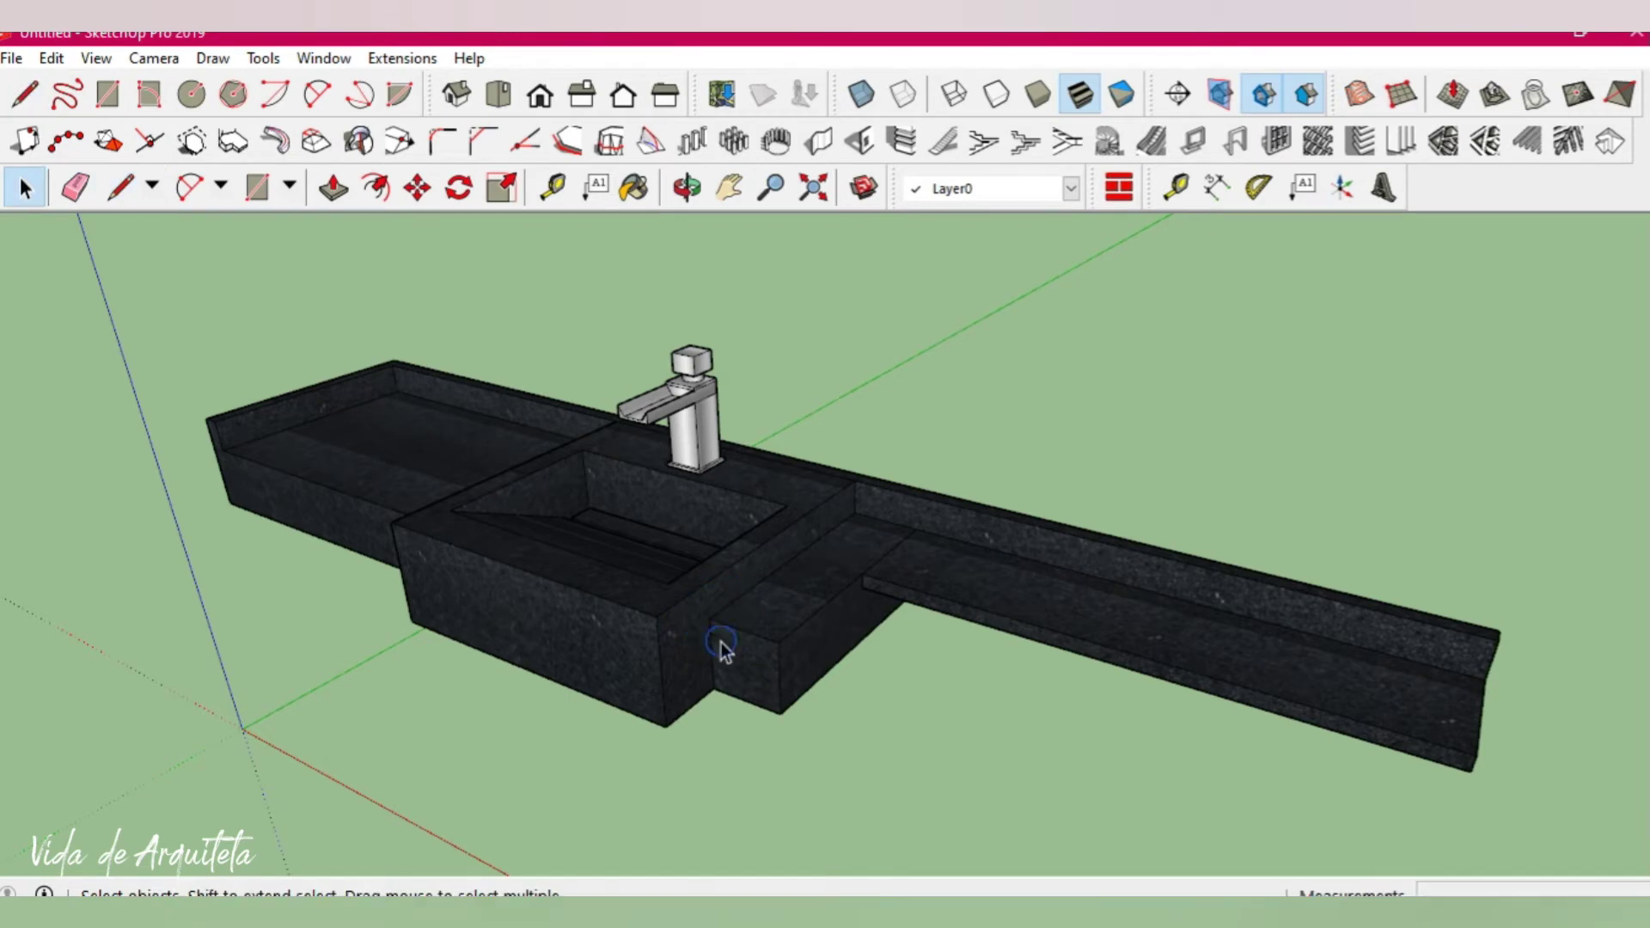
mouse_move(726, 673)
middle_down()
mouse_move(843, 358)
mouse_move(685, 754)
mouse_move(851, 435)
mouse_move(777, 600)
mouse_move(926, 475)
middle_up()
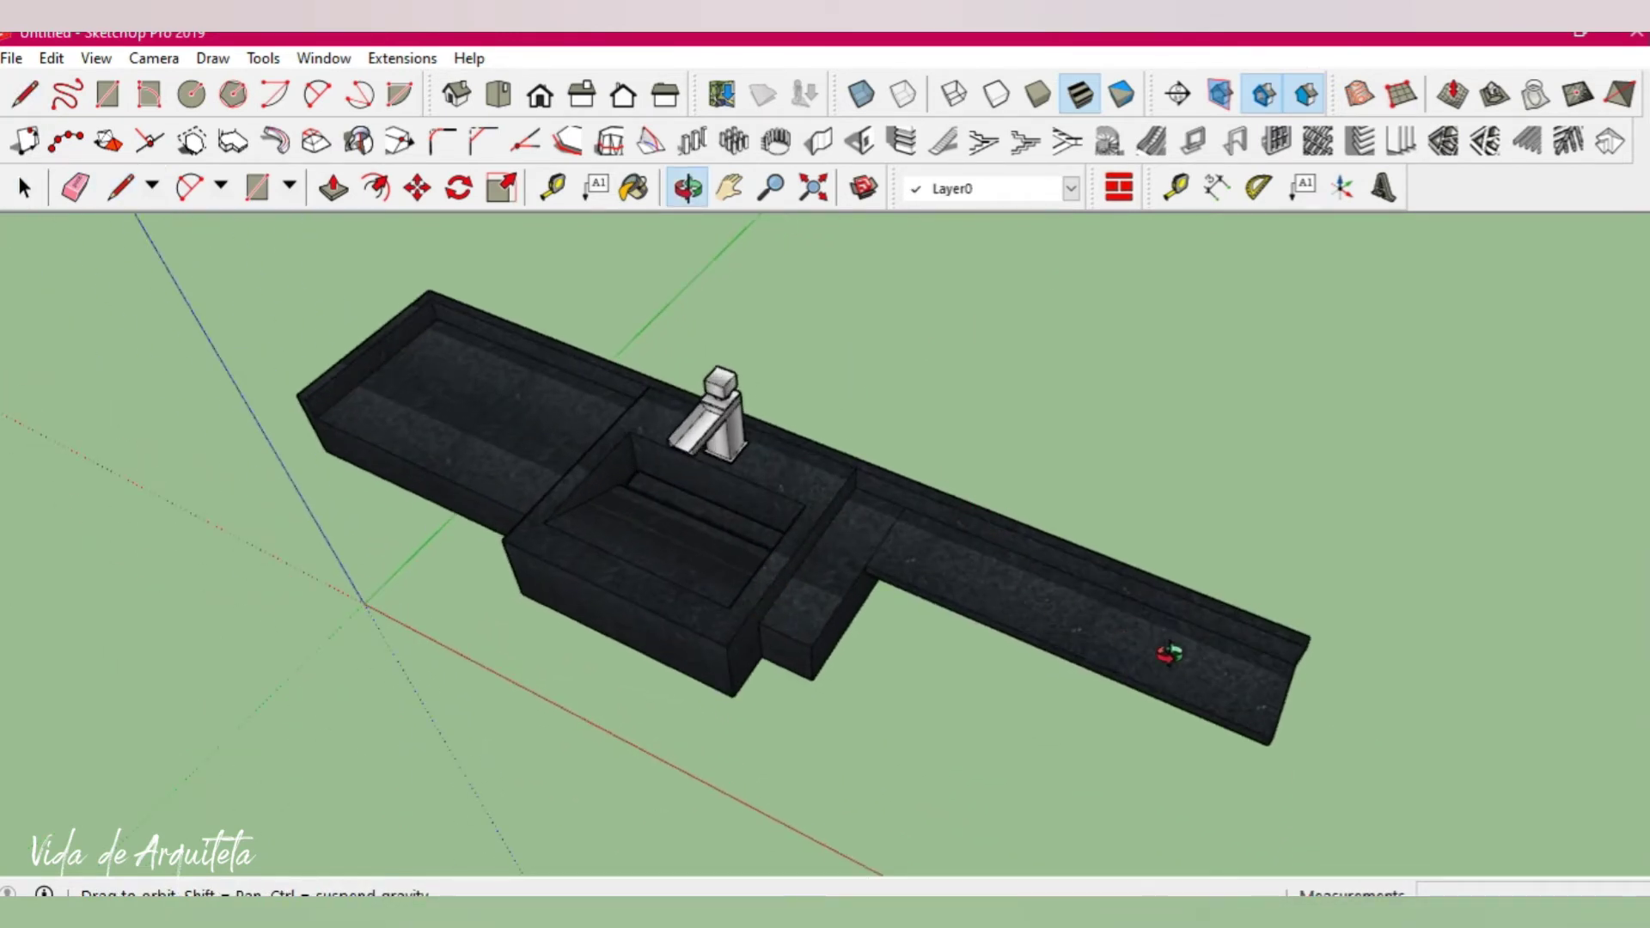
scroll(1168, 655, up, 2)
scroll(1203, 675, up, 2)
key(space)
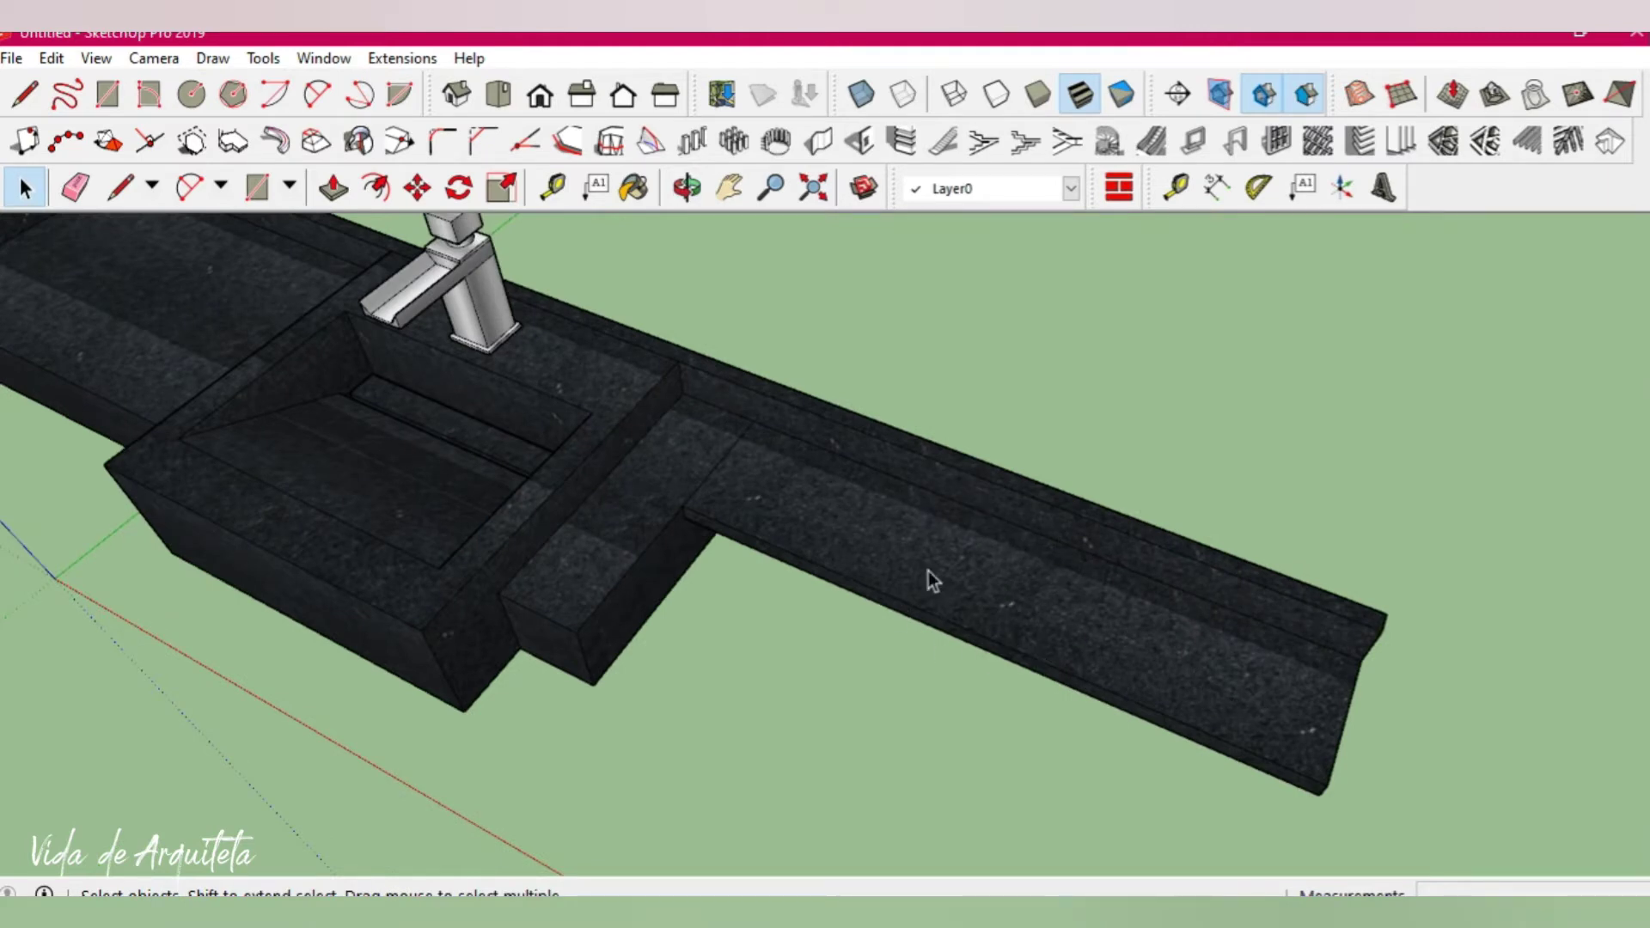
Draw a short vertical line across the back top strip beside the sink, splitting its face.
scroll(1070, 598, down, 2)
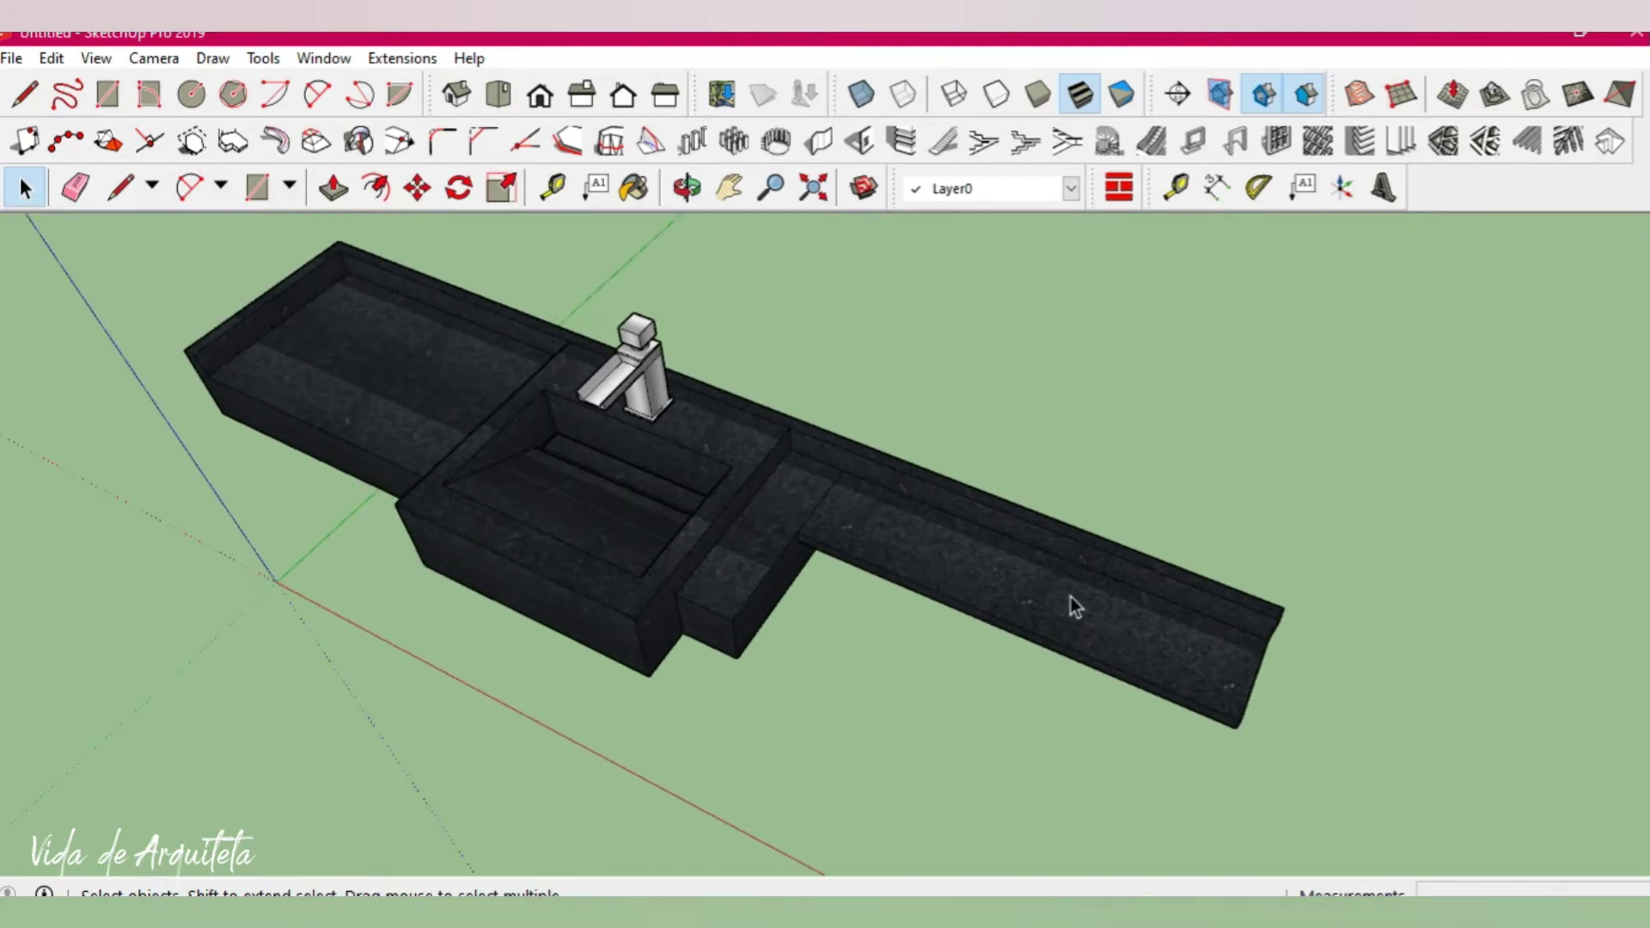
scroll(851, 516, up, 2)
scroll(853, 482, up, 2)
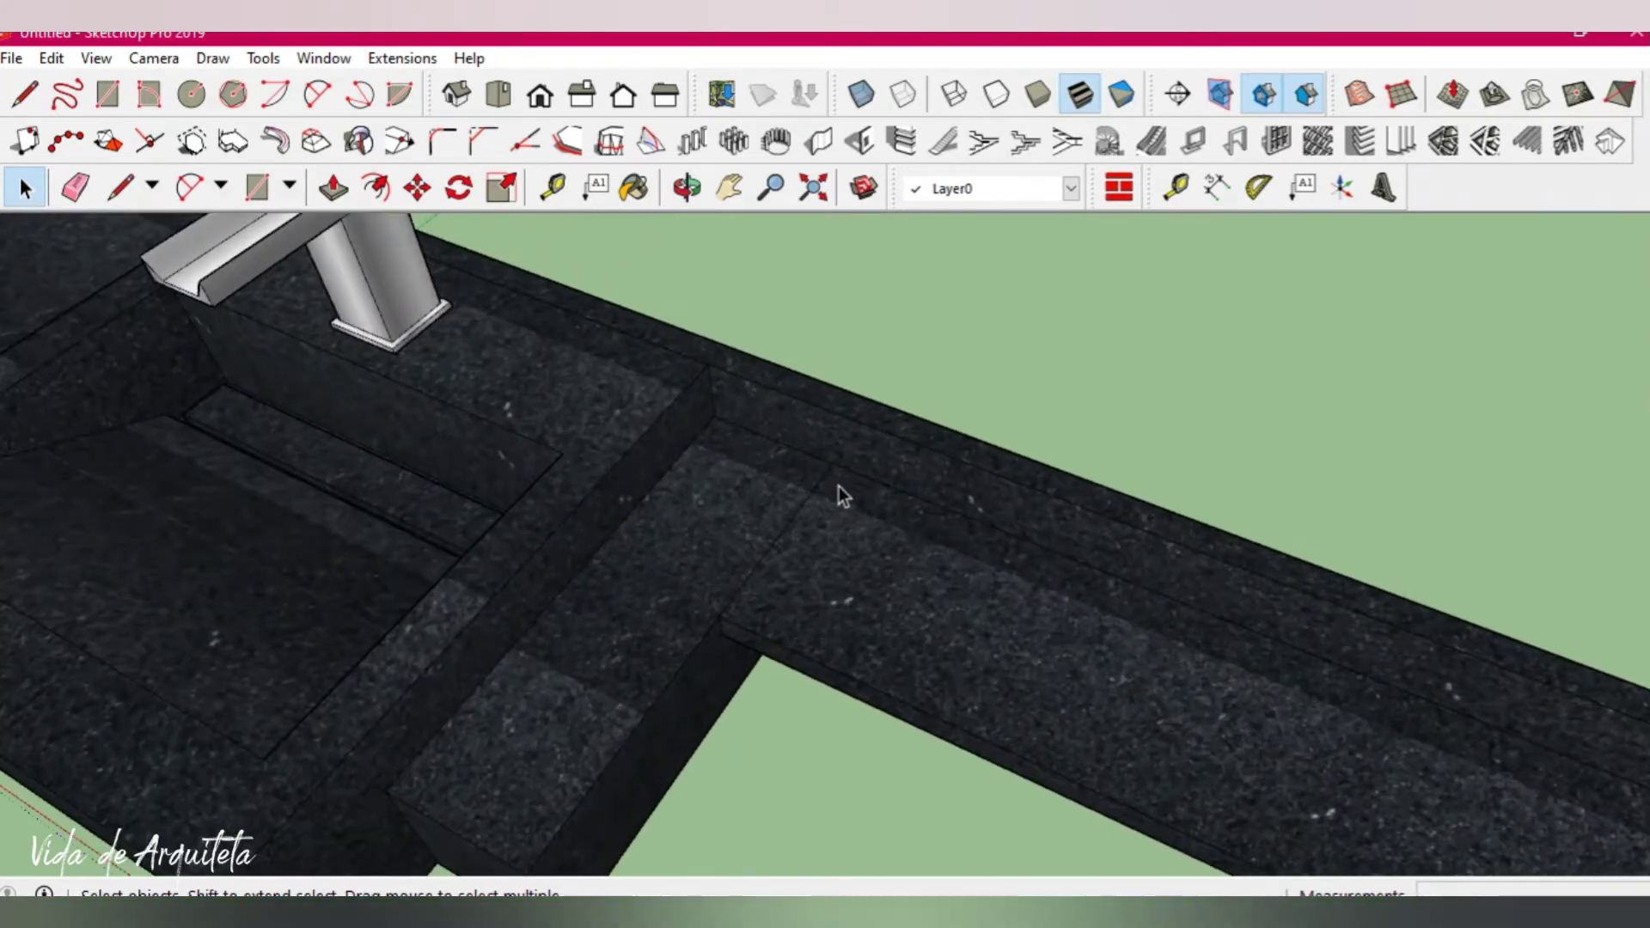
click(841, 492)
click(847, 461)
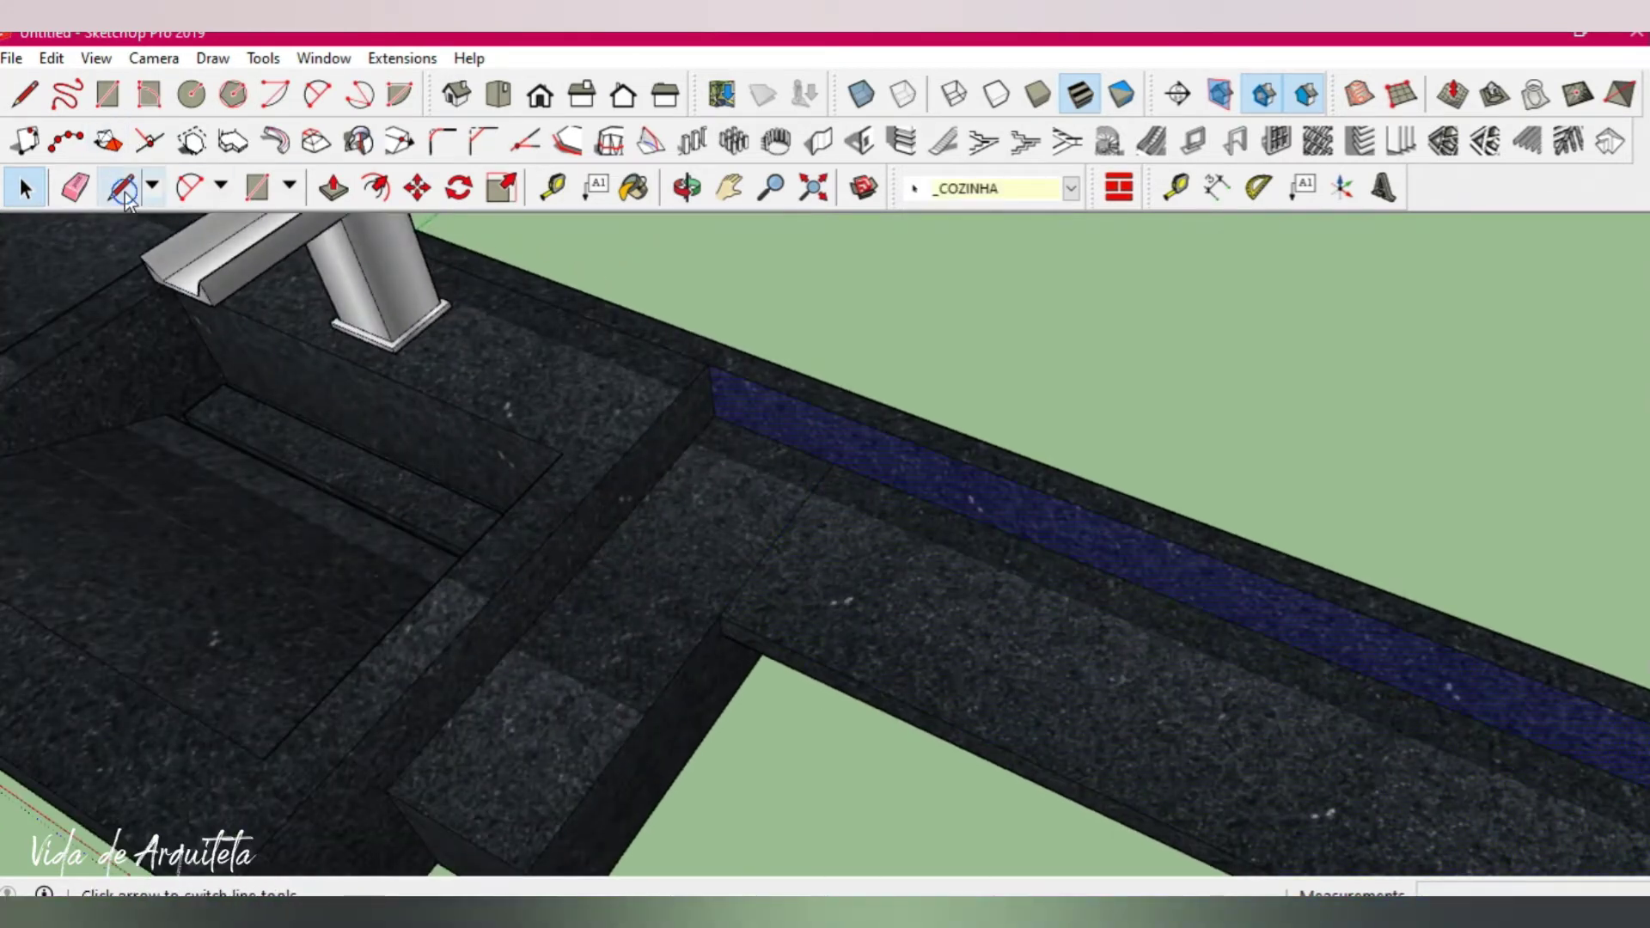
click(120, 187)
click(833, 463)
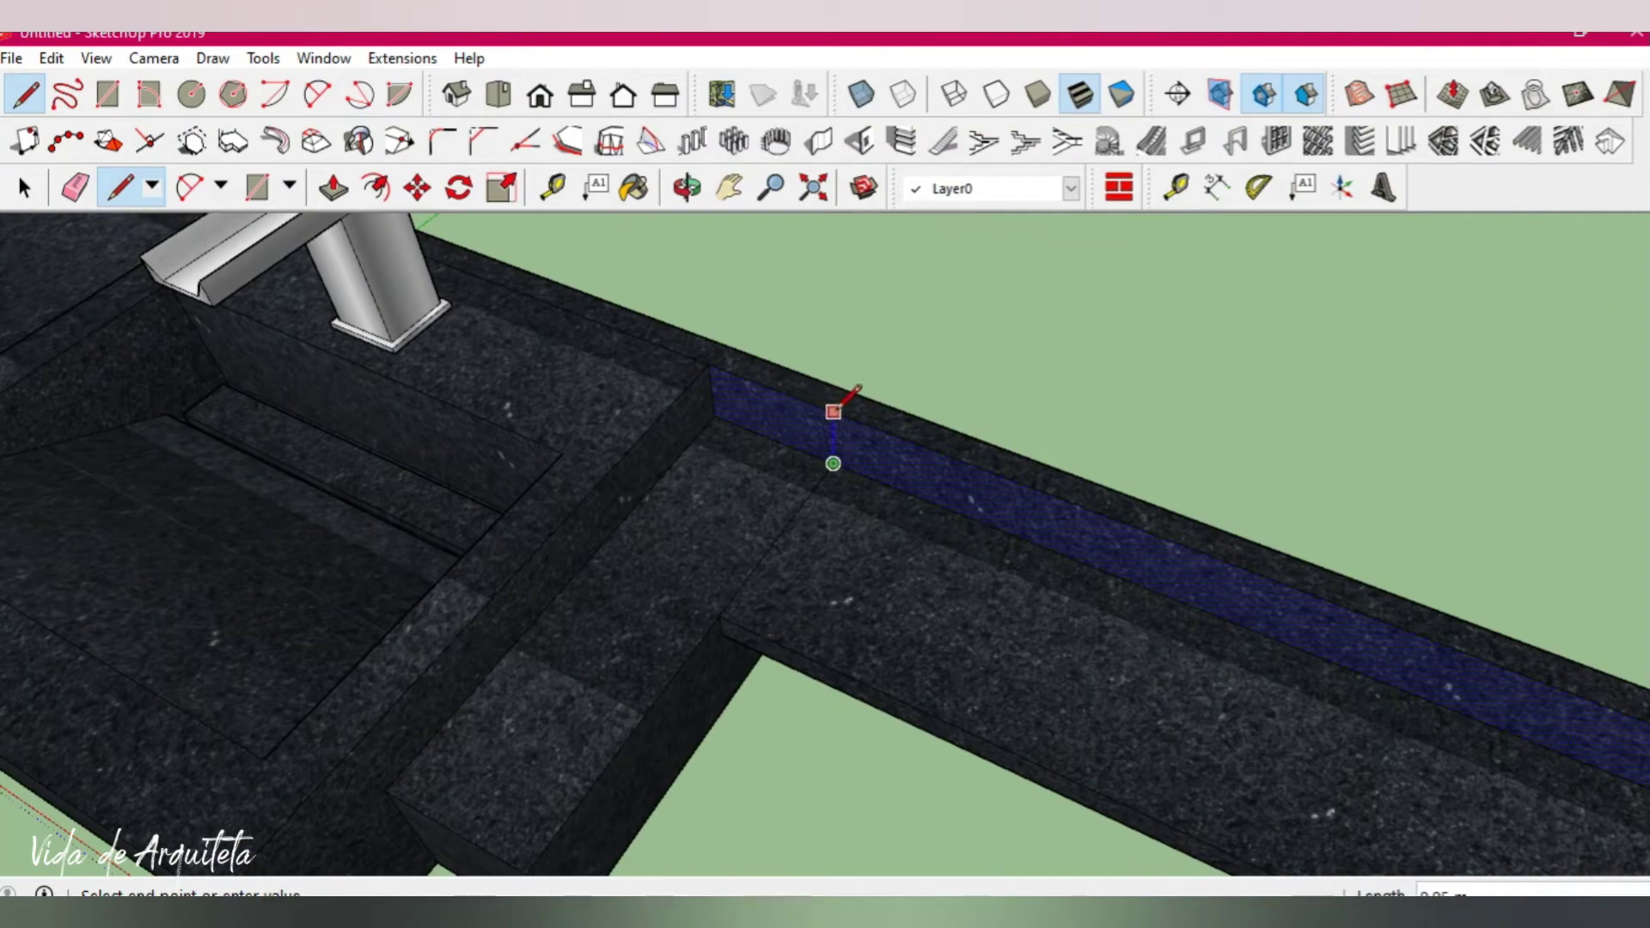
click(833, 412)
key(space)
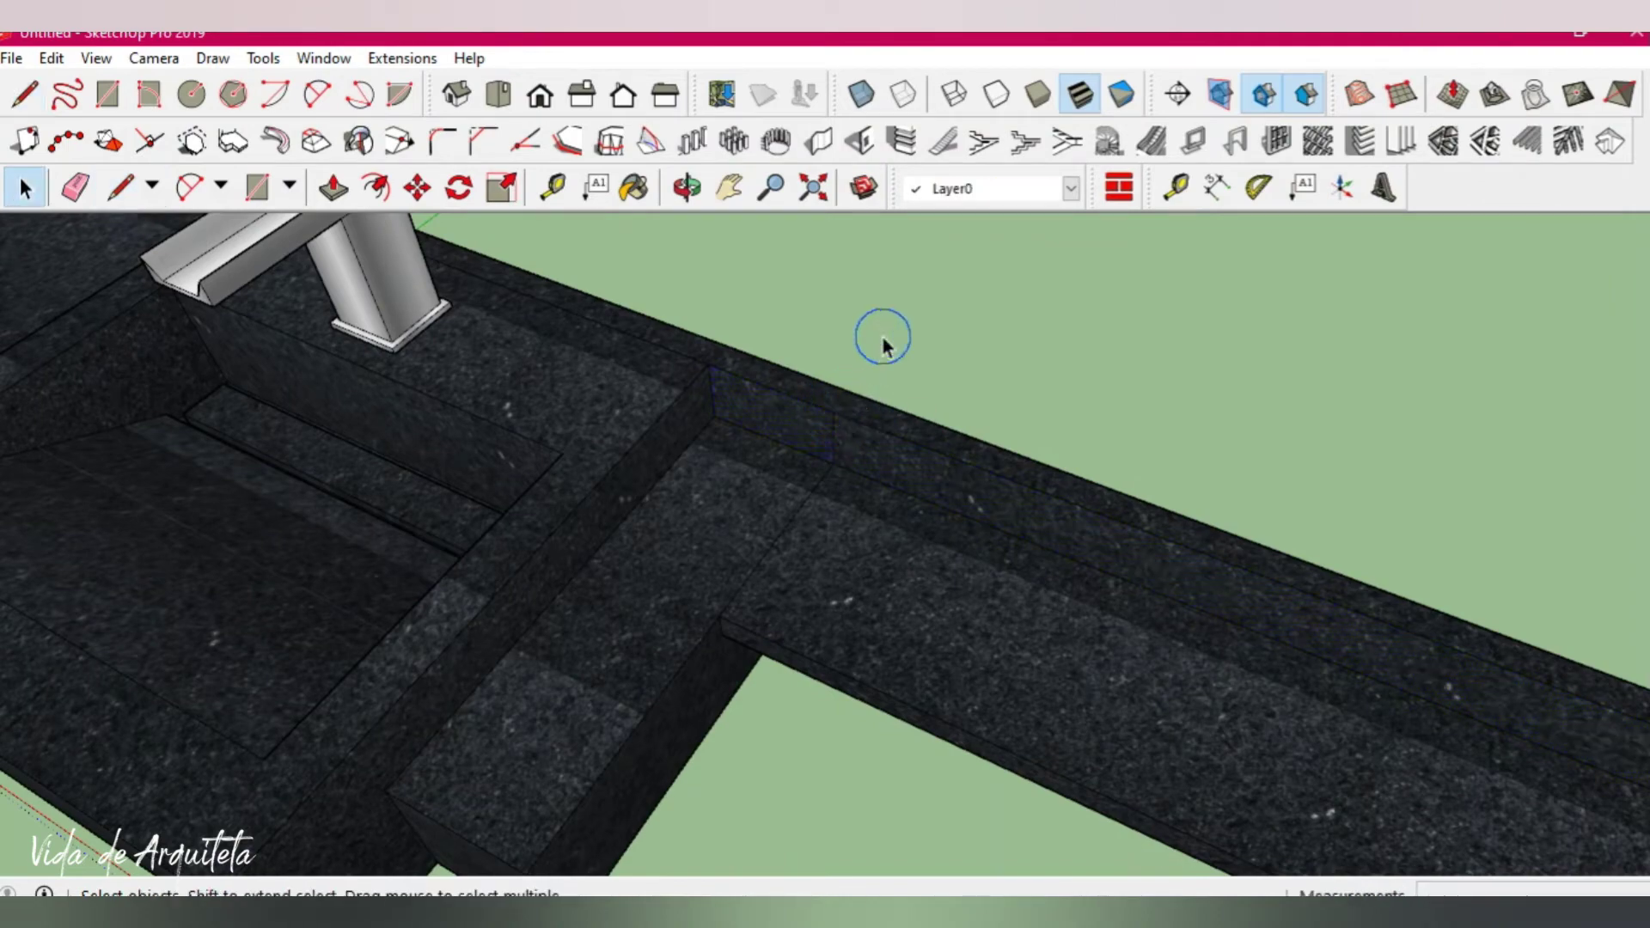
scroll(883, 338, down, 3)
scroll(869, 461, down, 3)
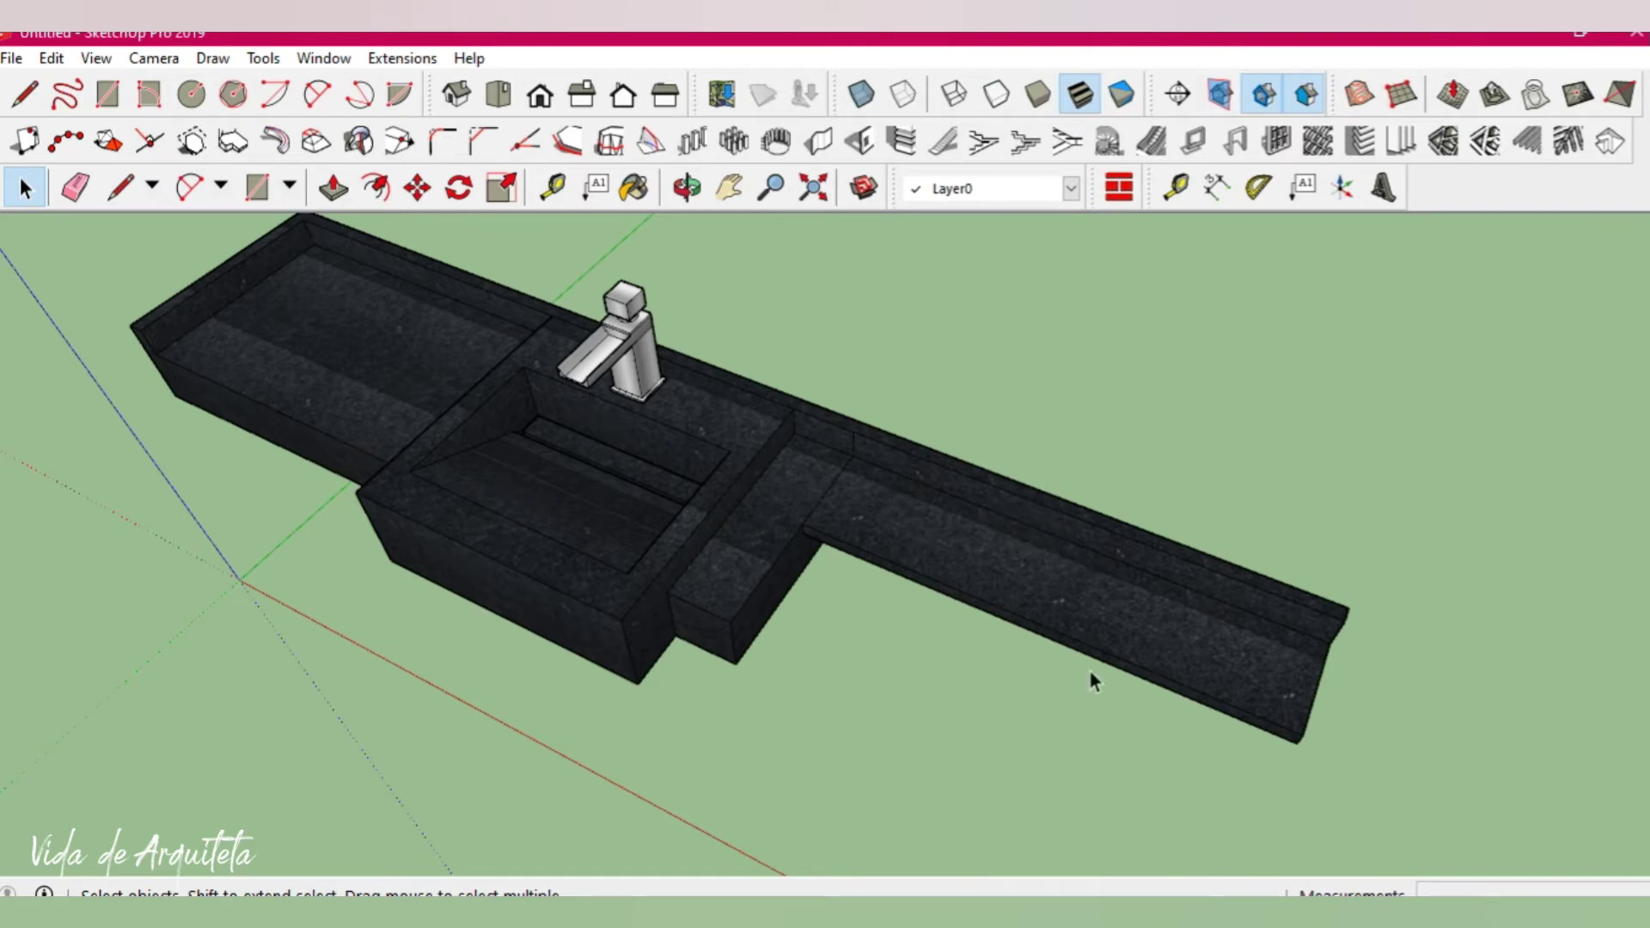
scroll(885, 687, down, 2)
scroll(789, 571, down, 1)
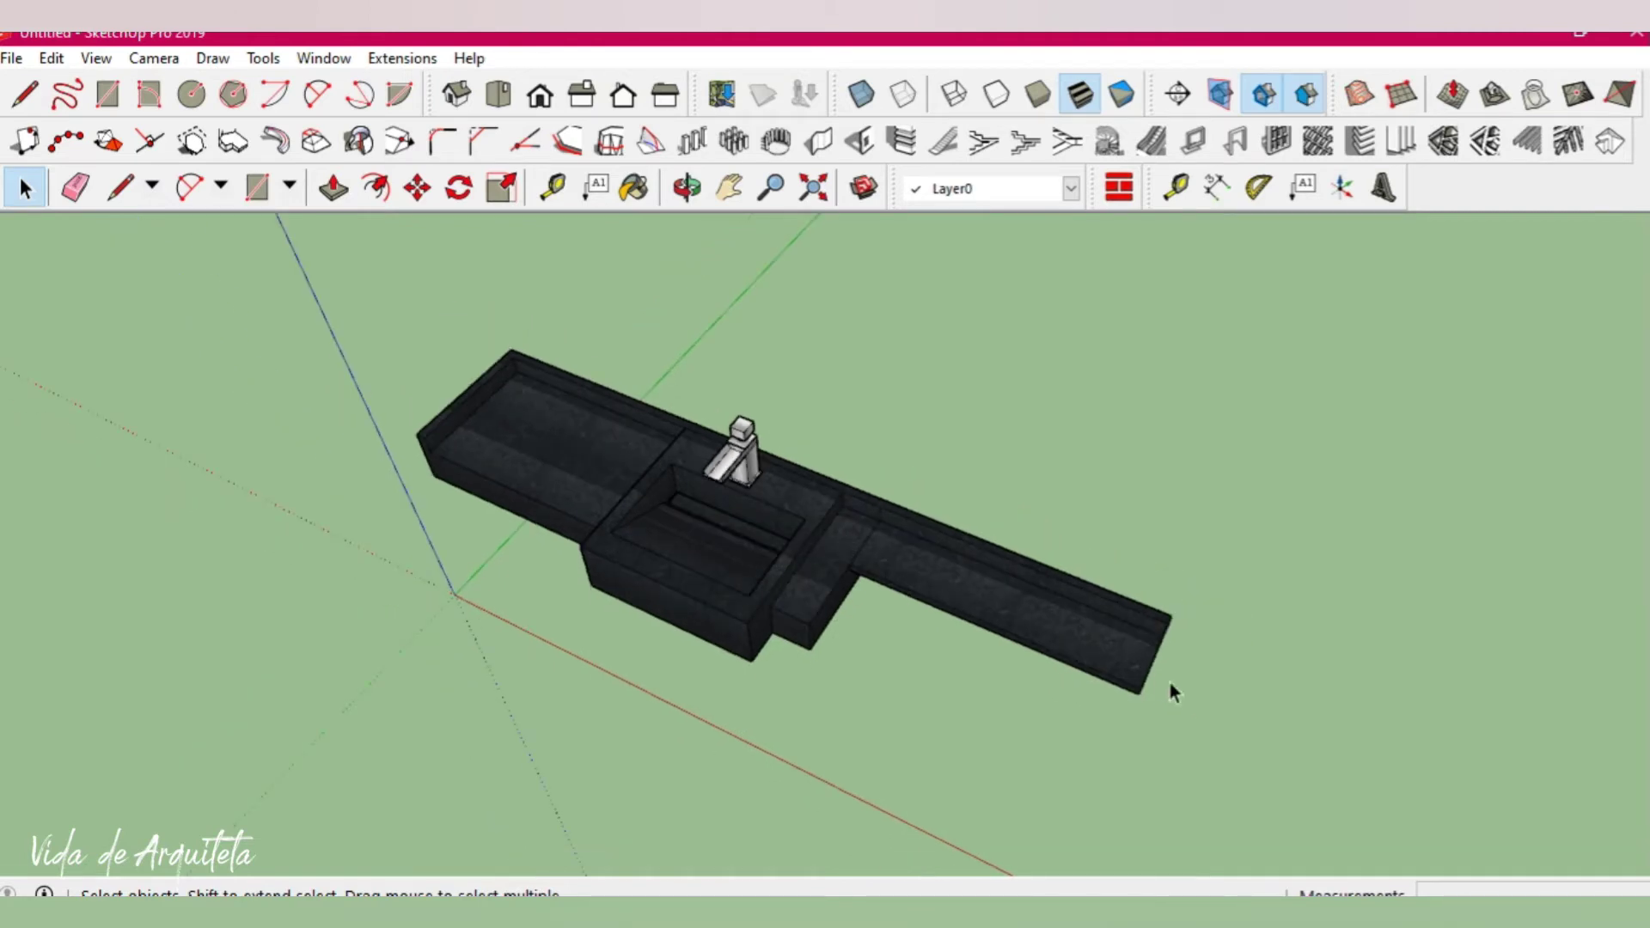
scroll(987, 567, up, 1)
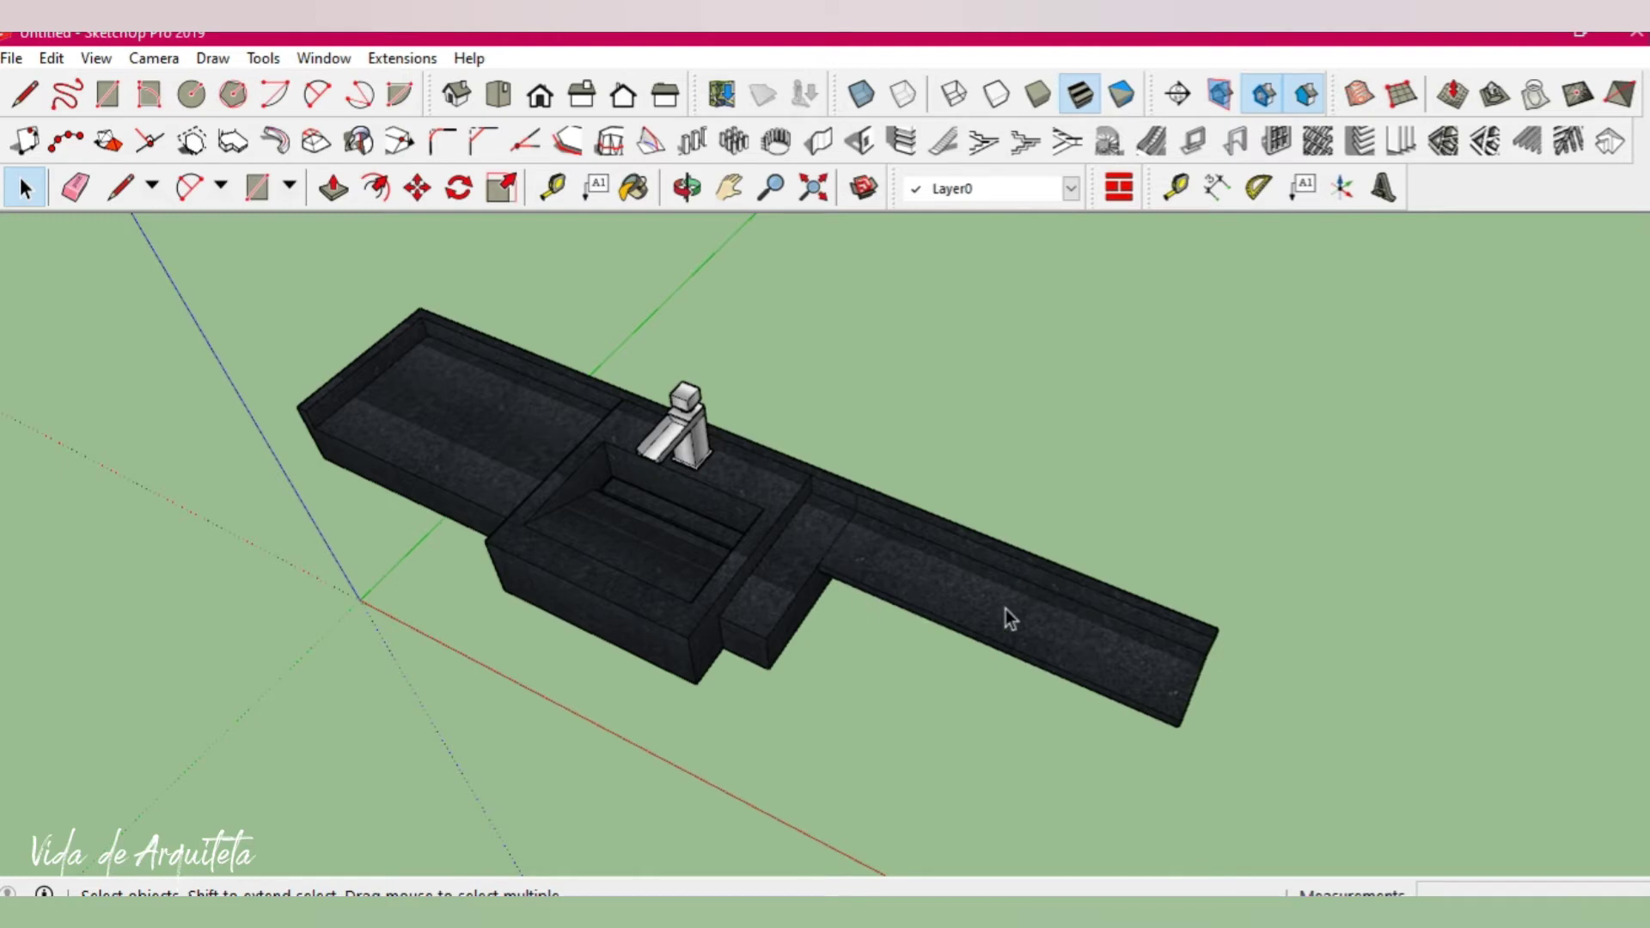
mouse_move(1150, 625)
middle_down()
mouse_move(1193, 706)
mouse_move(1263, 658)
mouse_move(1203, 360)
mouse_move(1281, 833)
middle_up()
mouse_move(1146, 472)
middle_down()
mouse_move(987, 700)
mouse_move(769, 514)
middle_up()
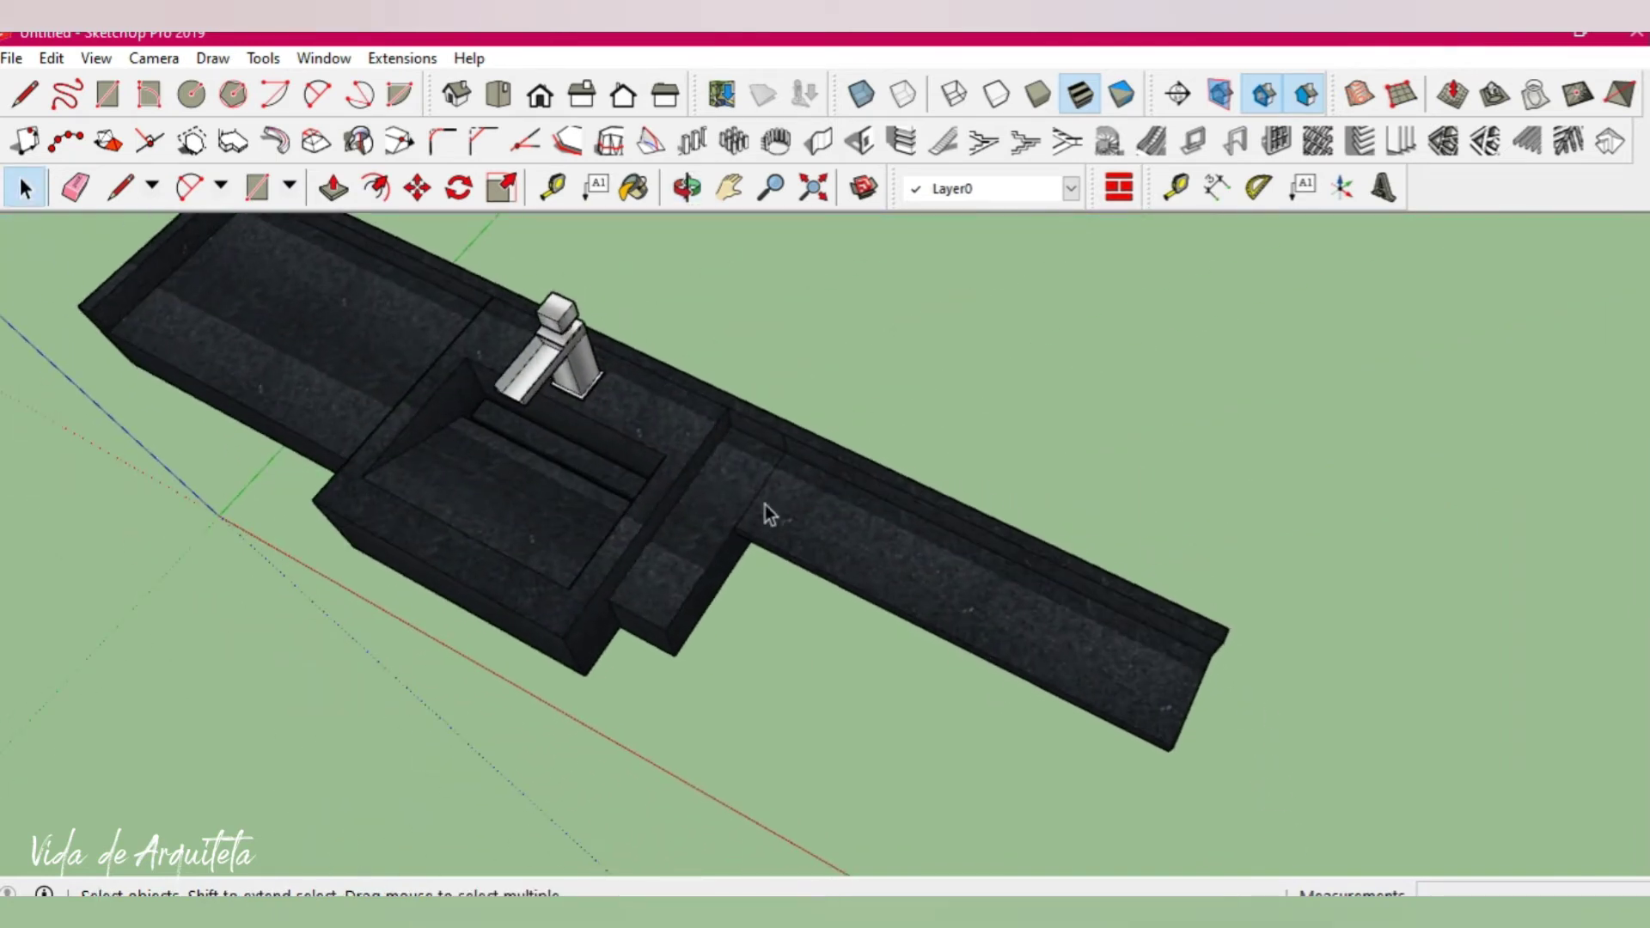
scroll(767, 513, up, 3)
scroll(767, 502, up, 2)
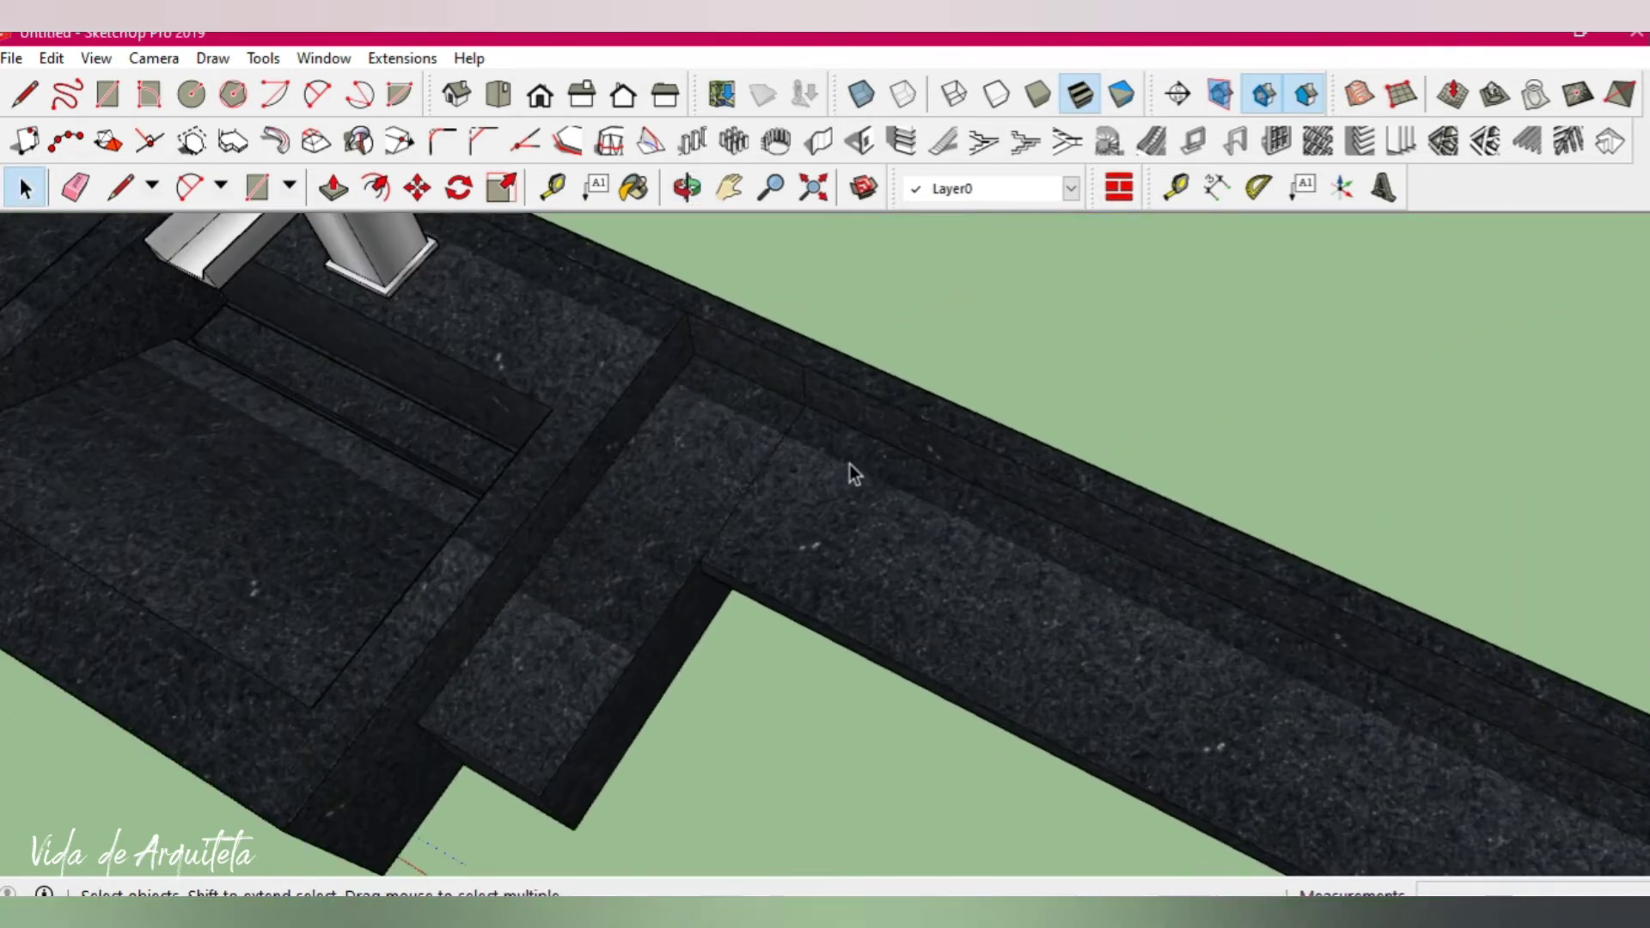
scroll(932, 552, down, 3)
scroll(928, 524, down, 2)
scroll(925, 490, down, 1)
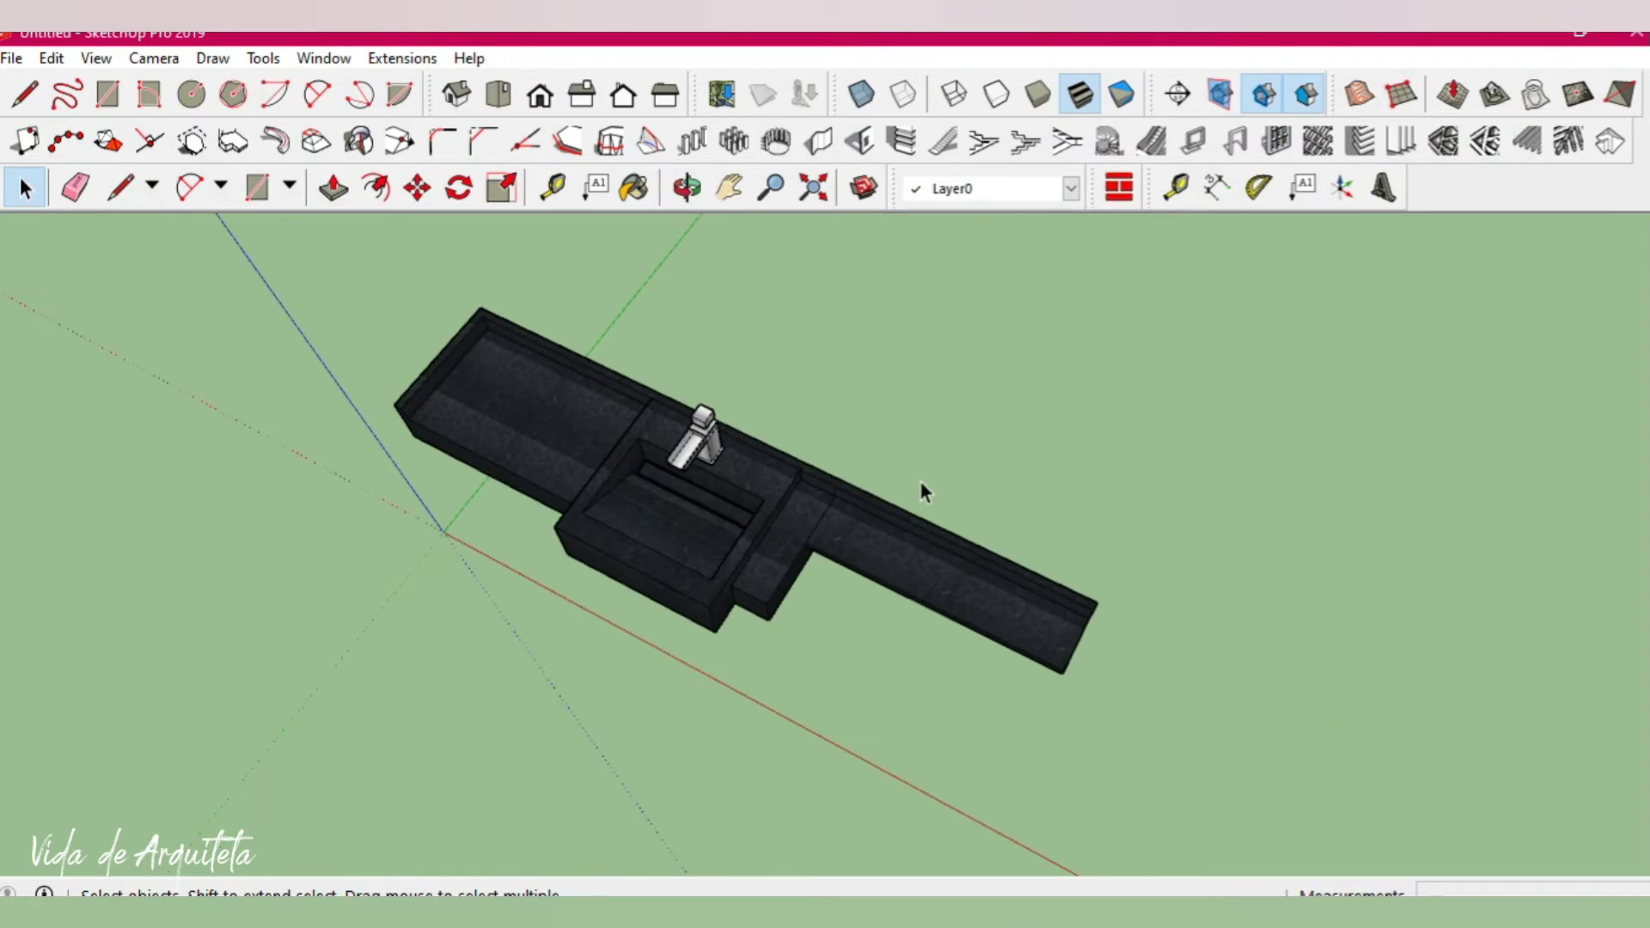
mouse_move(919, 482)
middle_down()
mouse_move(918, 694)
mouse_move(1149, 500)
mouse_move(976, 435)
mouse_move(850, 479)
mouse_move(877, 479)
mouse_move(904, 516)
mouse_move(895, 479)
mouse_move(866, 486)
middle_up()
scroll(855, 471, up, 1)
scroll(750, 492, up, 1)
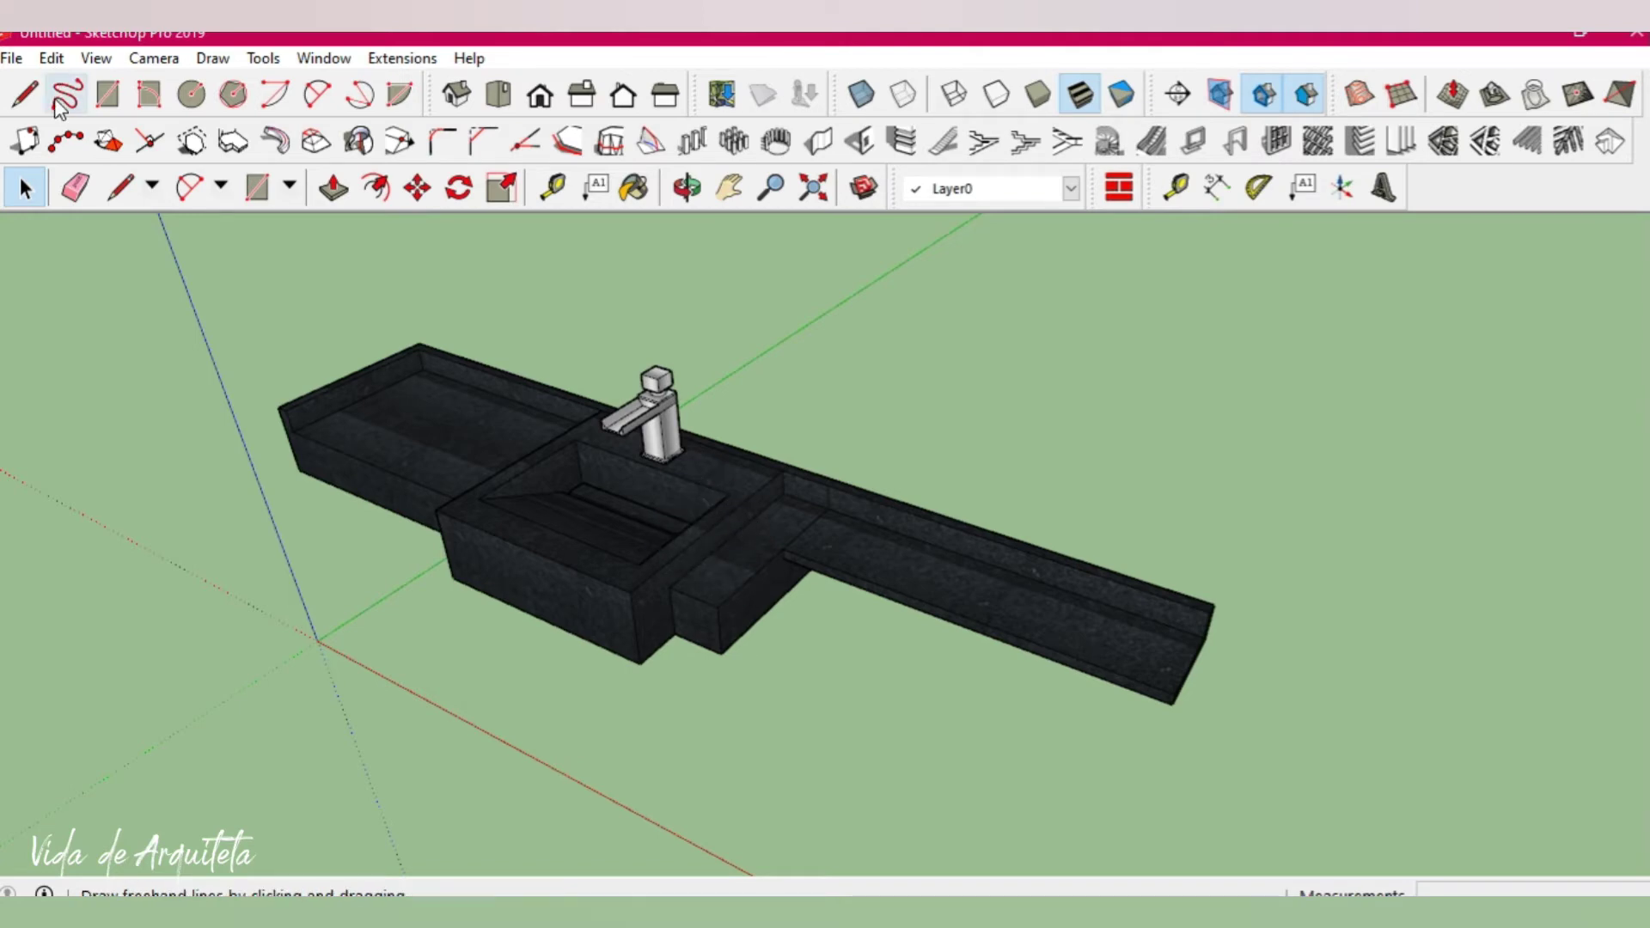
Export a 2D graphic as AutoCAD DWG named 'bancada' to the Área de Trabalho folder.
click(17, 61)
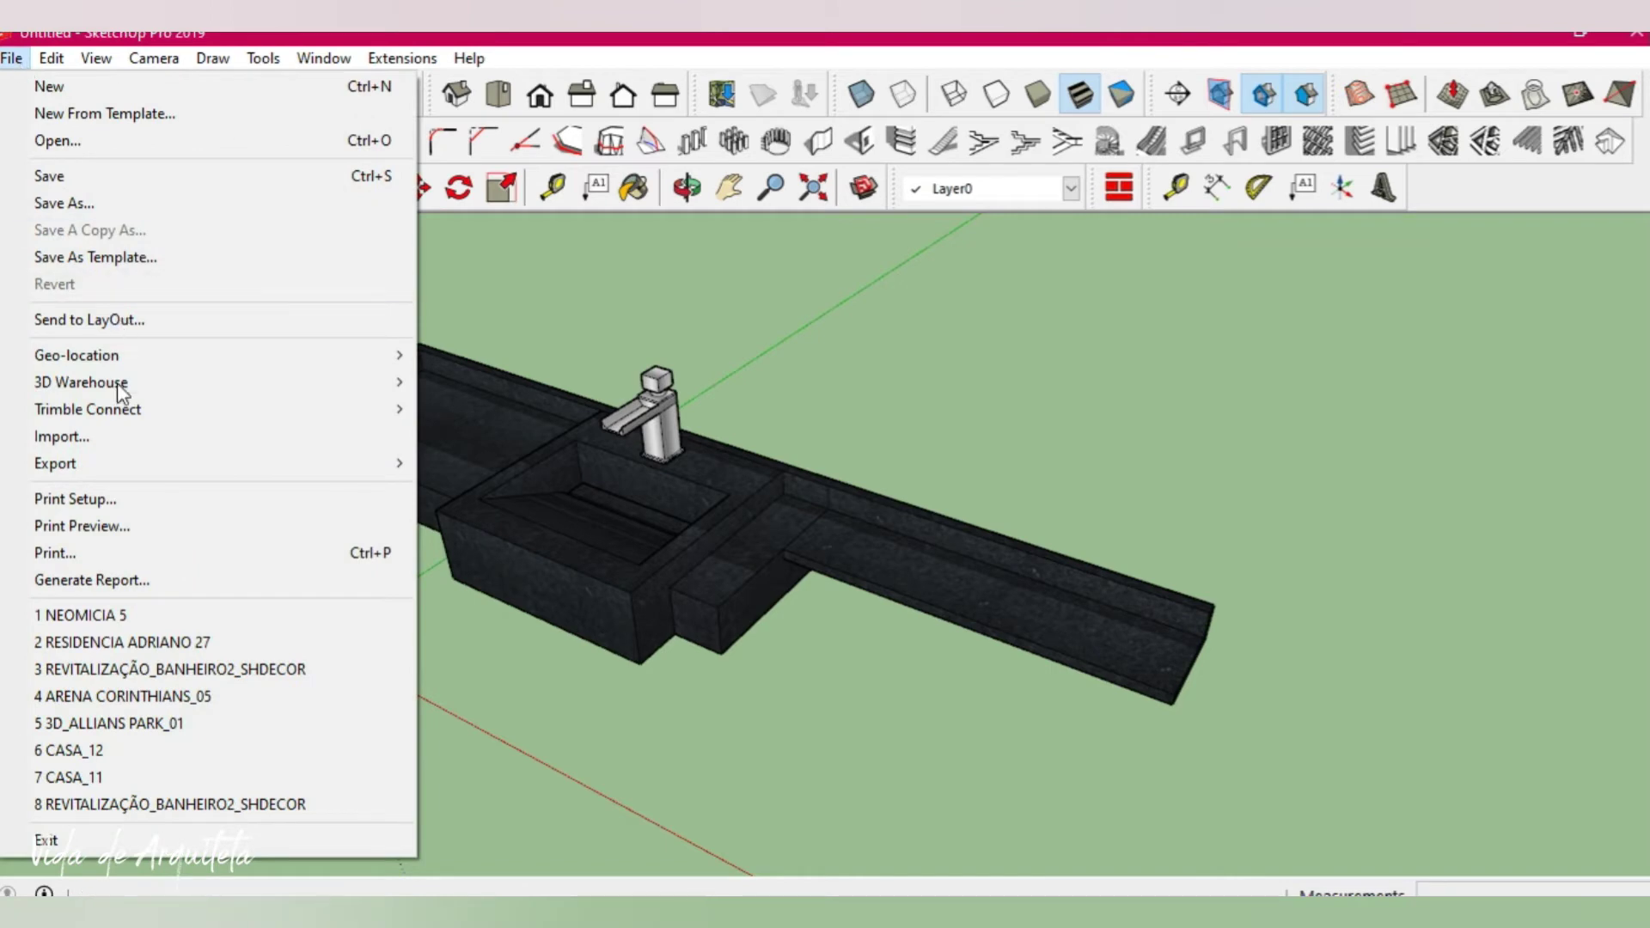
mouse_move(77, 463)
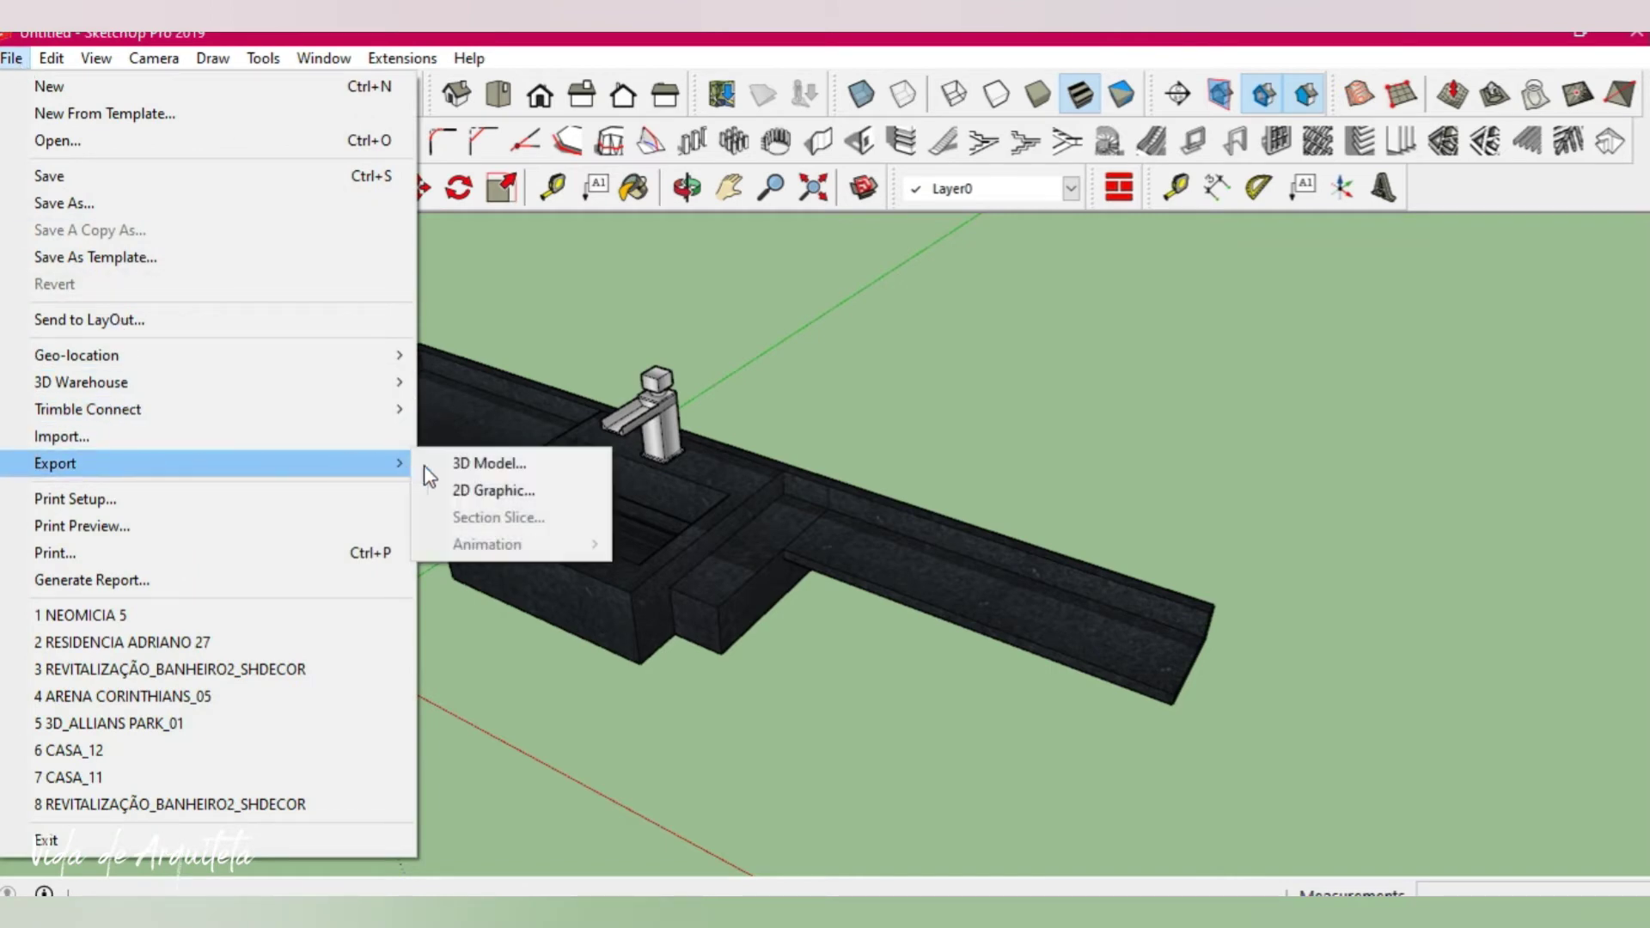
click(474, 497)
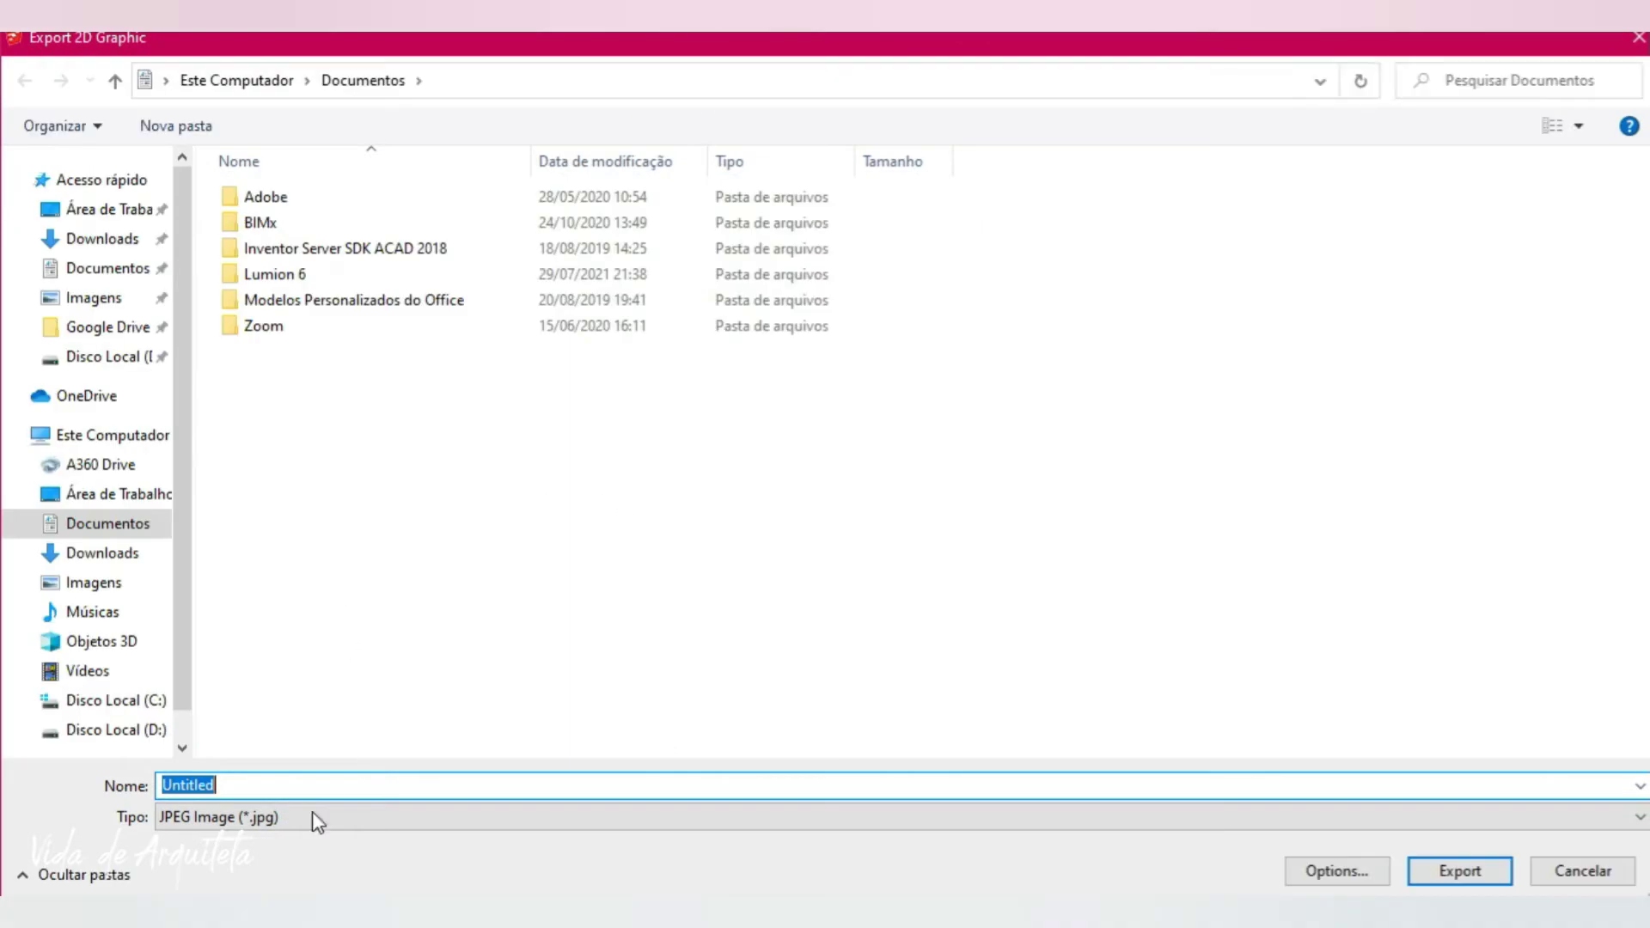
click(250, 816)
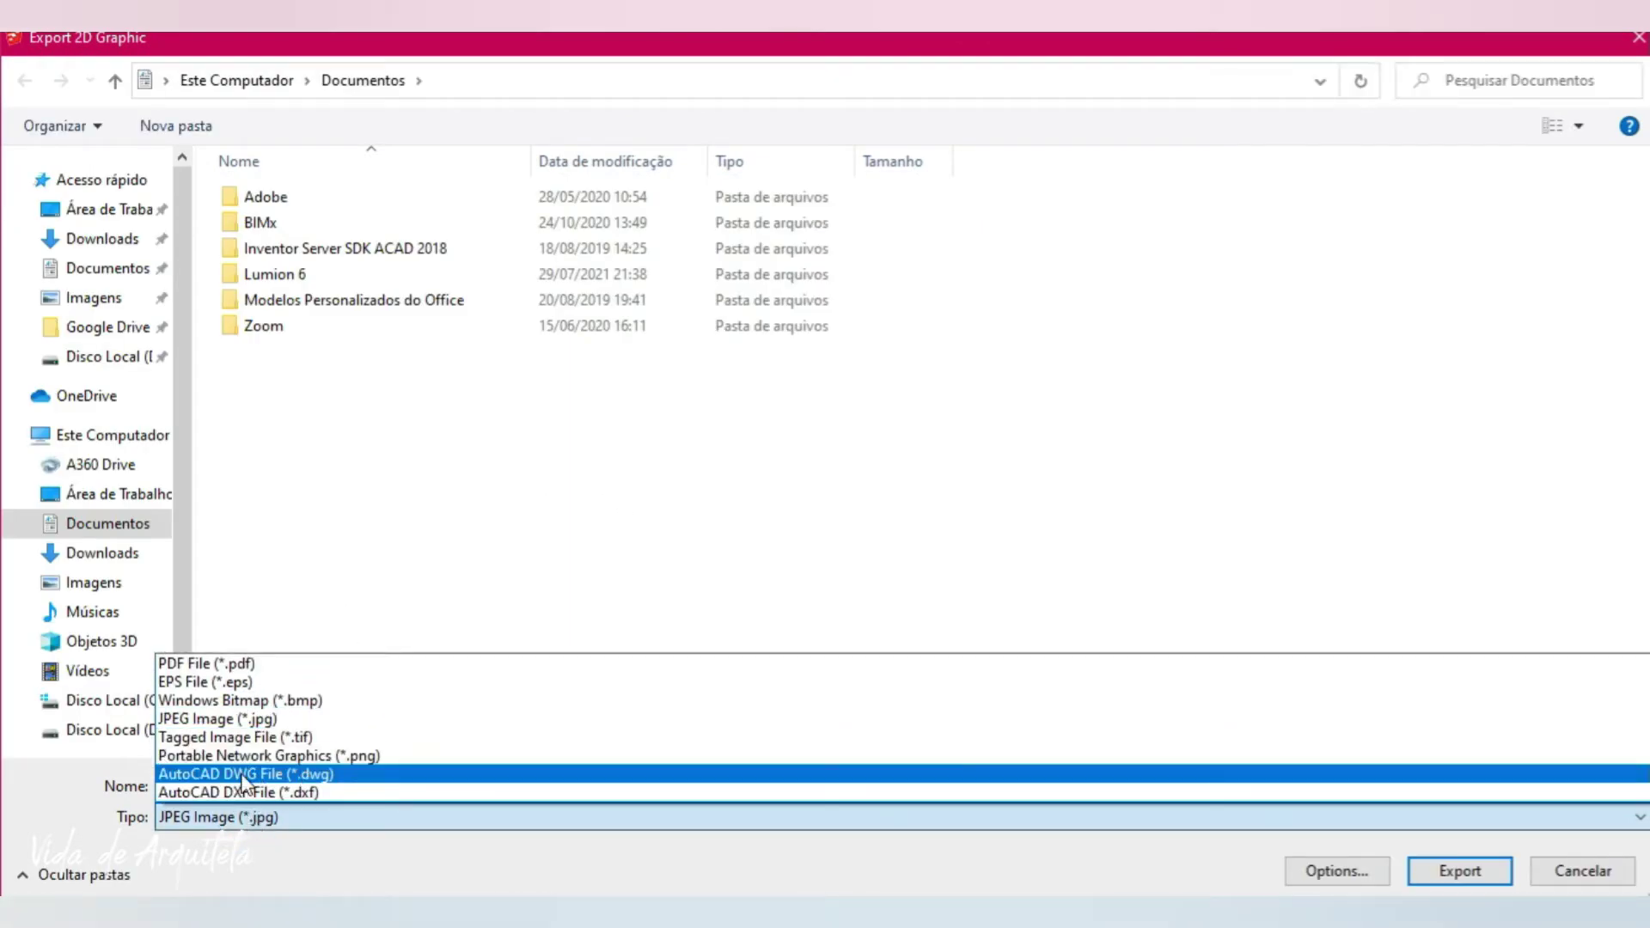
click(305, 775)
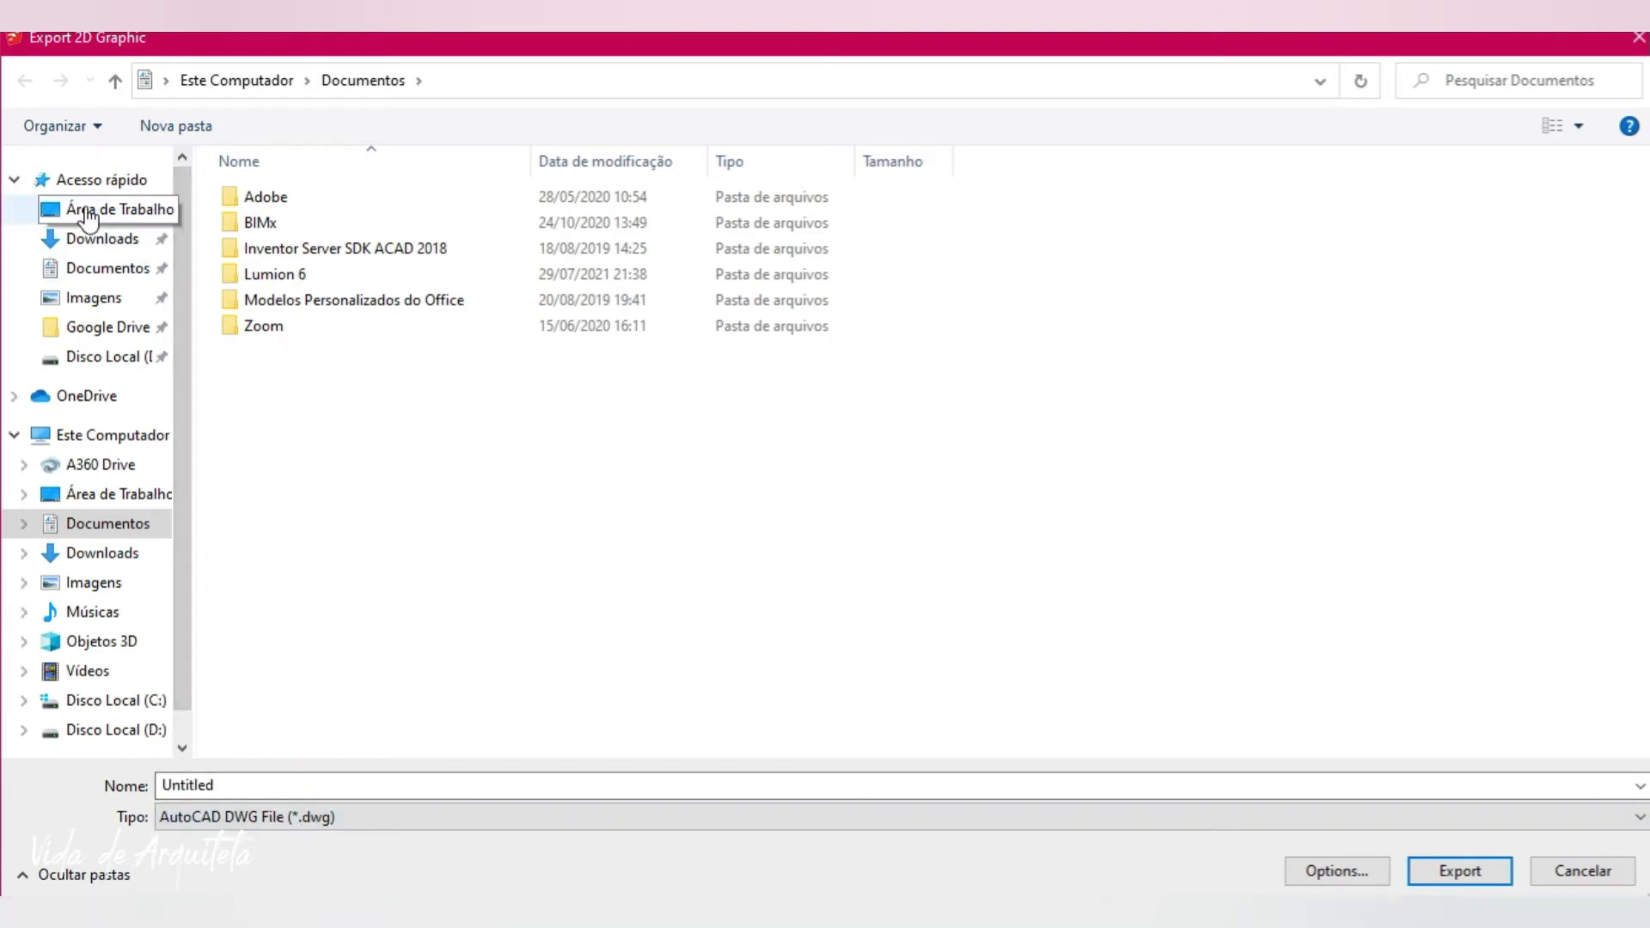
click(83, 210)
double_click(266, 784)
text(bancada)
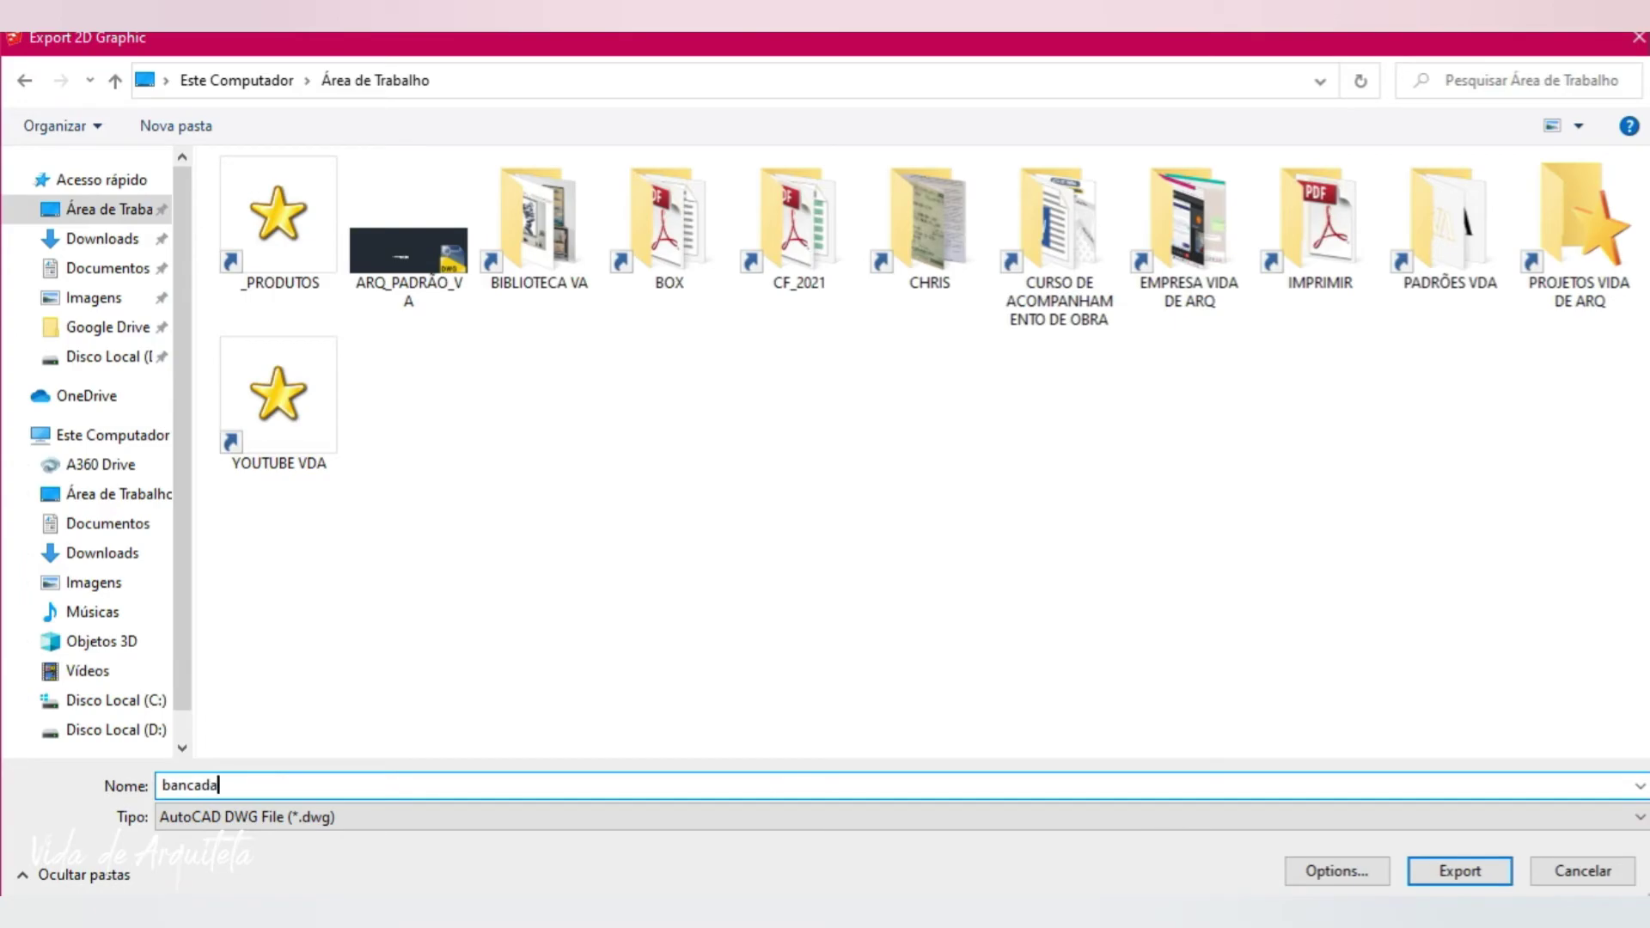
key(Return)
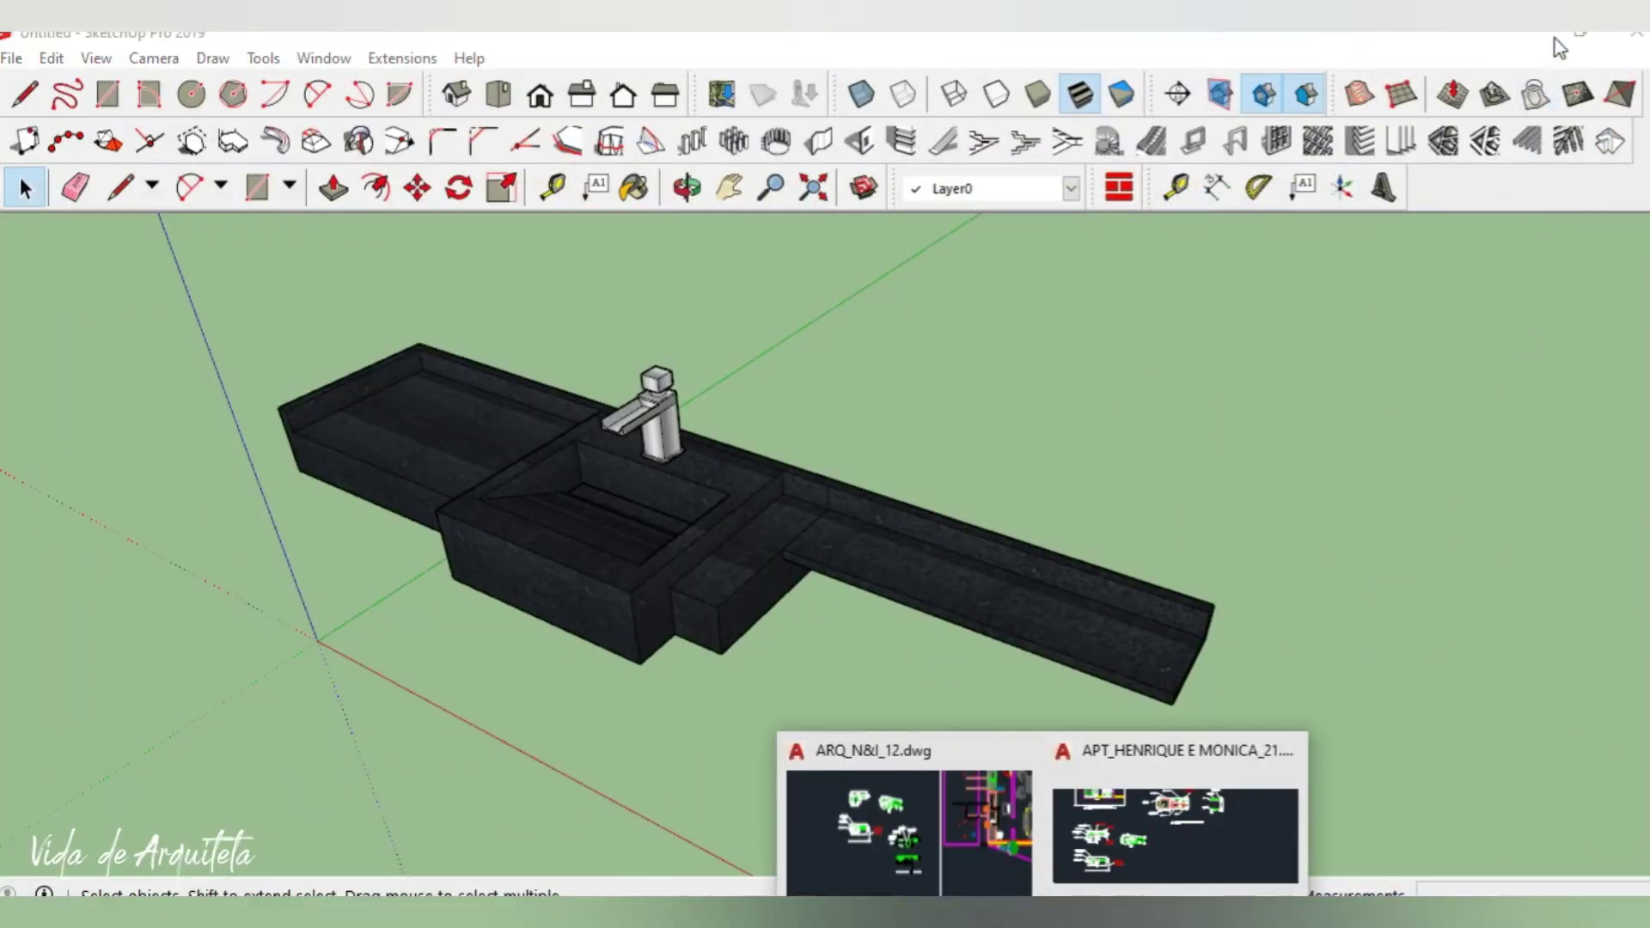
Open the exported bancada drawing in AutoCAD from the desktop and maximize the window.
key(super+d)
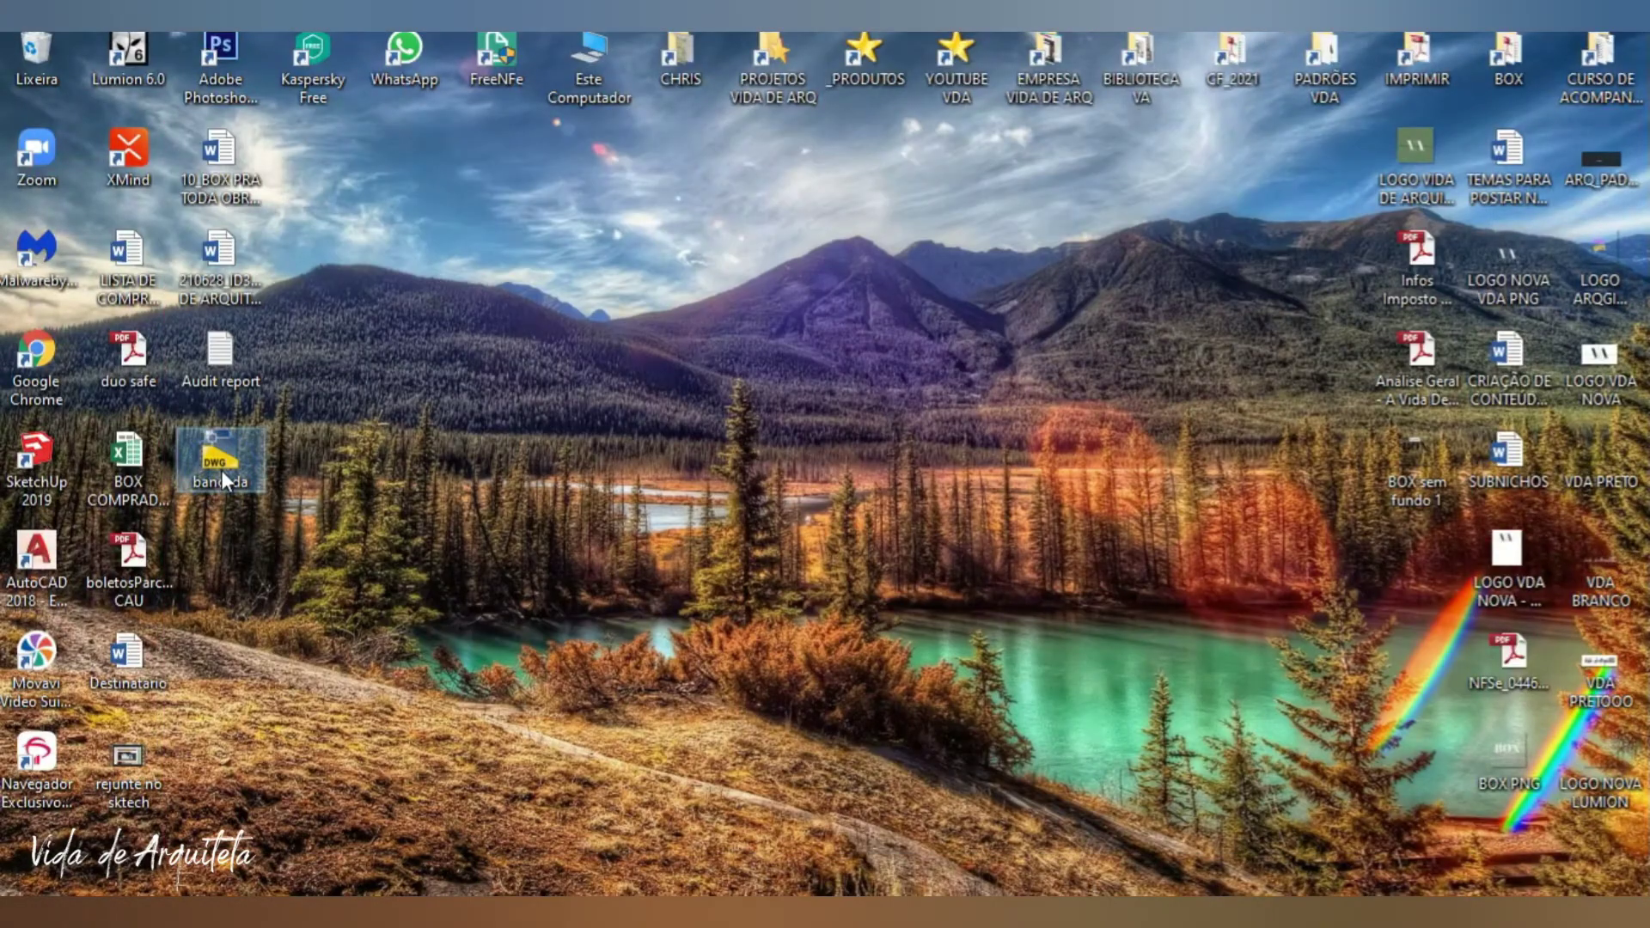
double_click(221, 471)
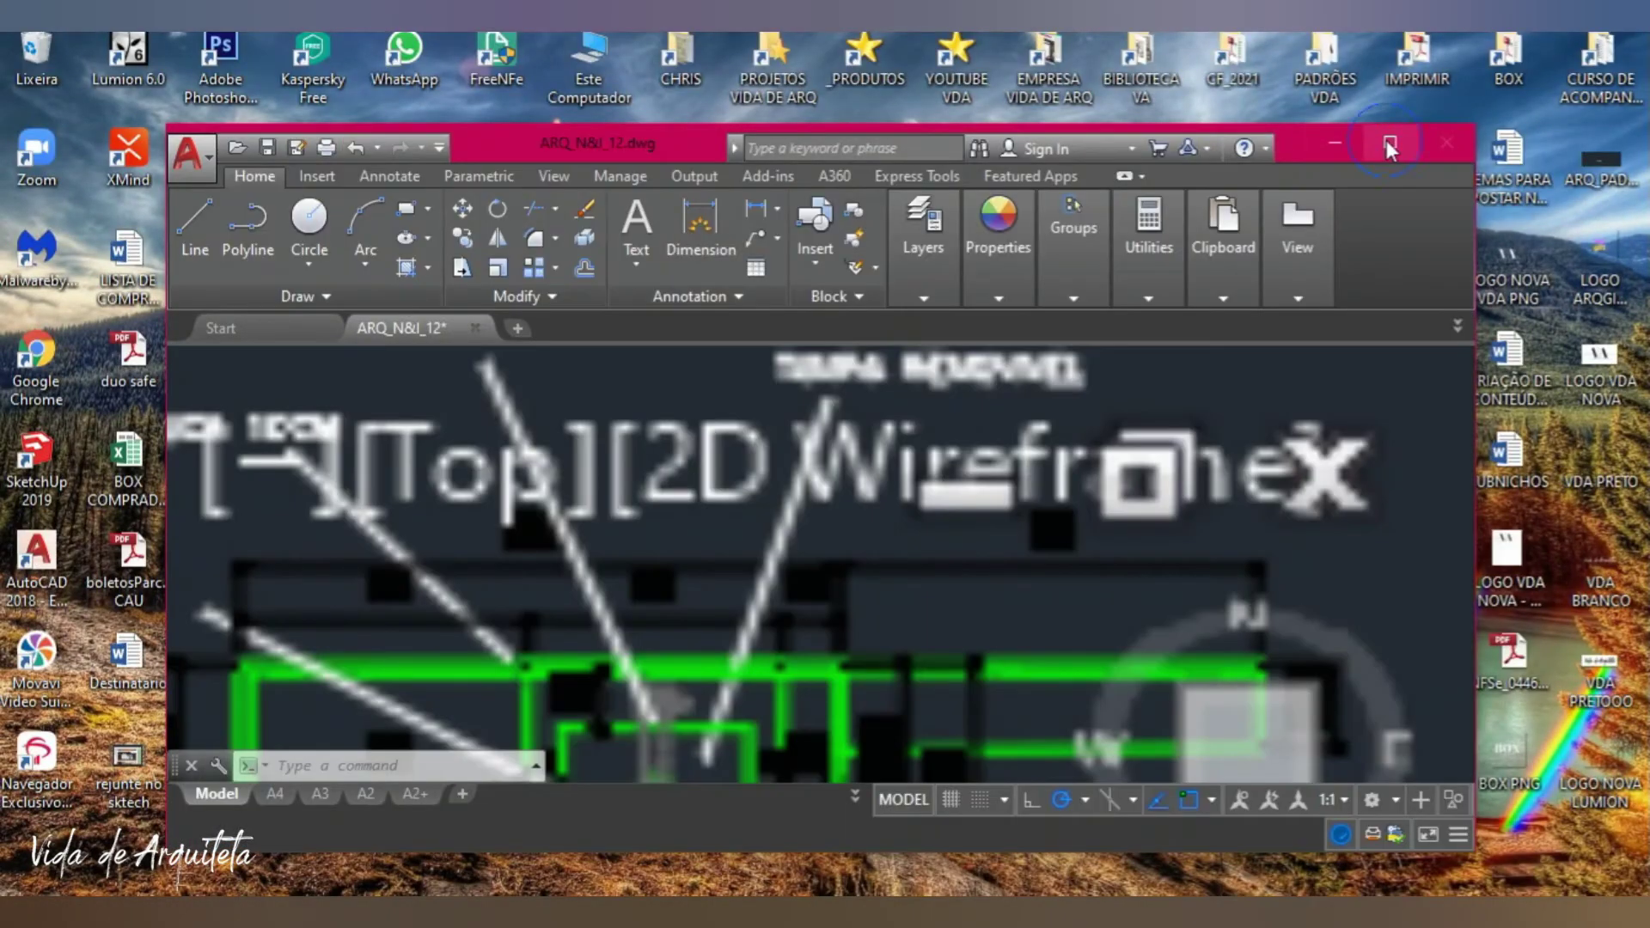
click(1385, 141)
Window-select the whole 3D countertop and copy it with Ctrl+C.
scroll(537, 522, up, 3)
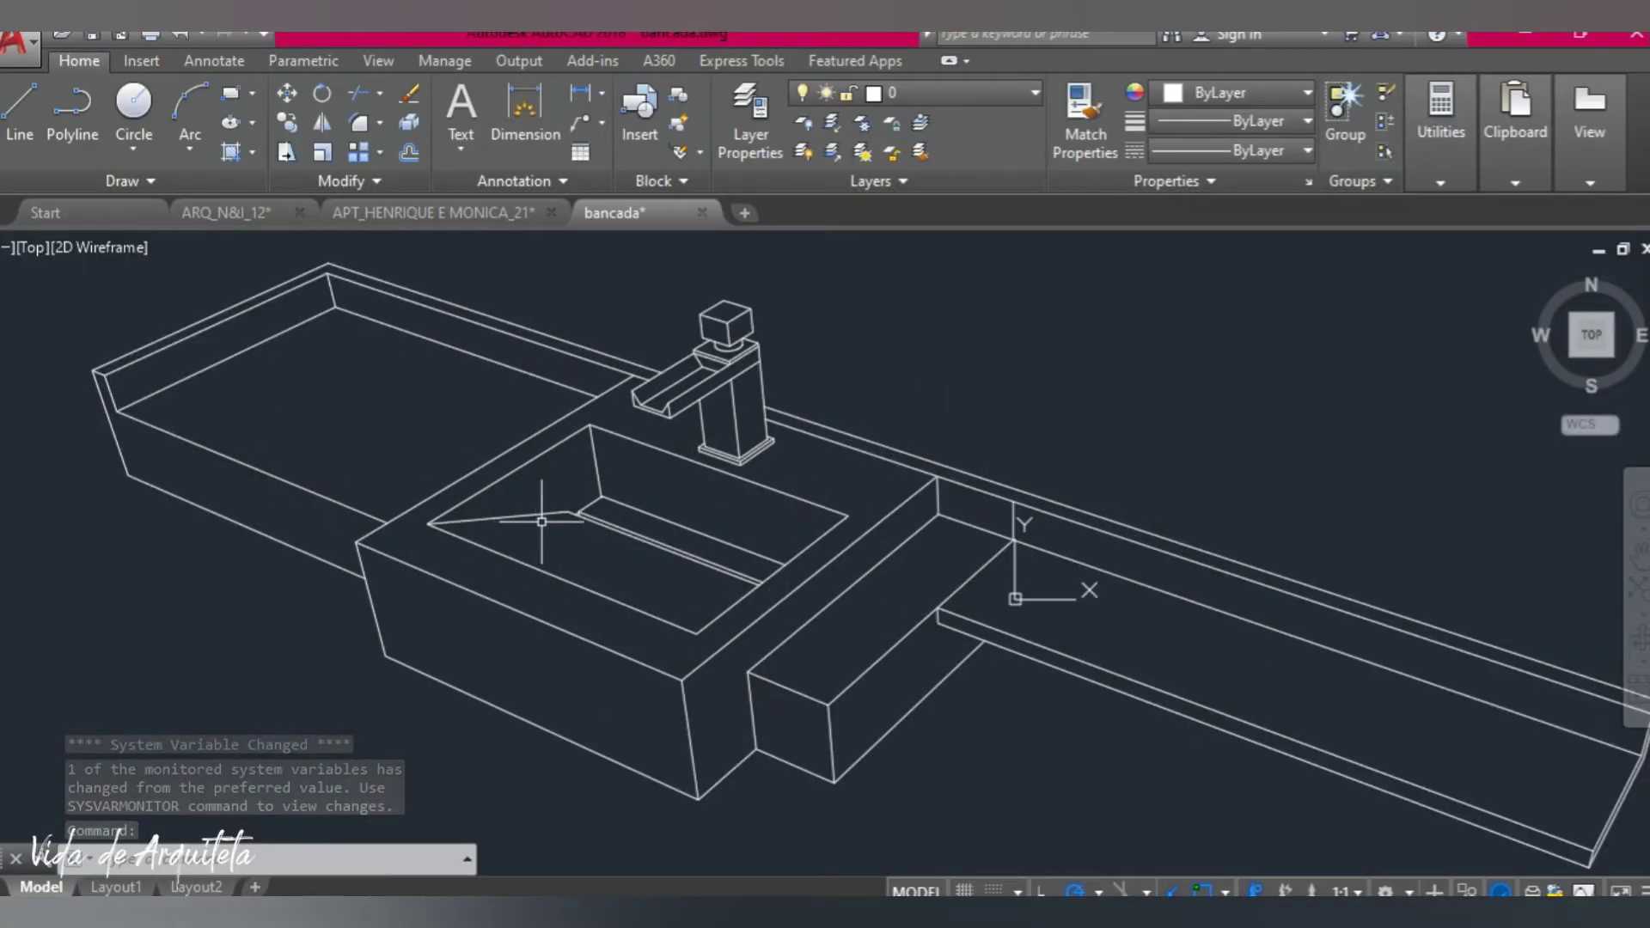
scroll(550, 515, down, 3)
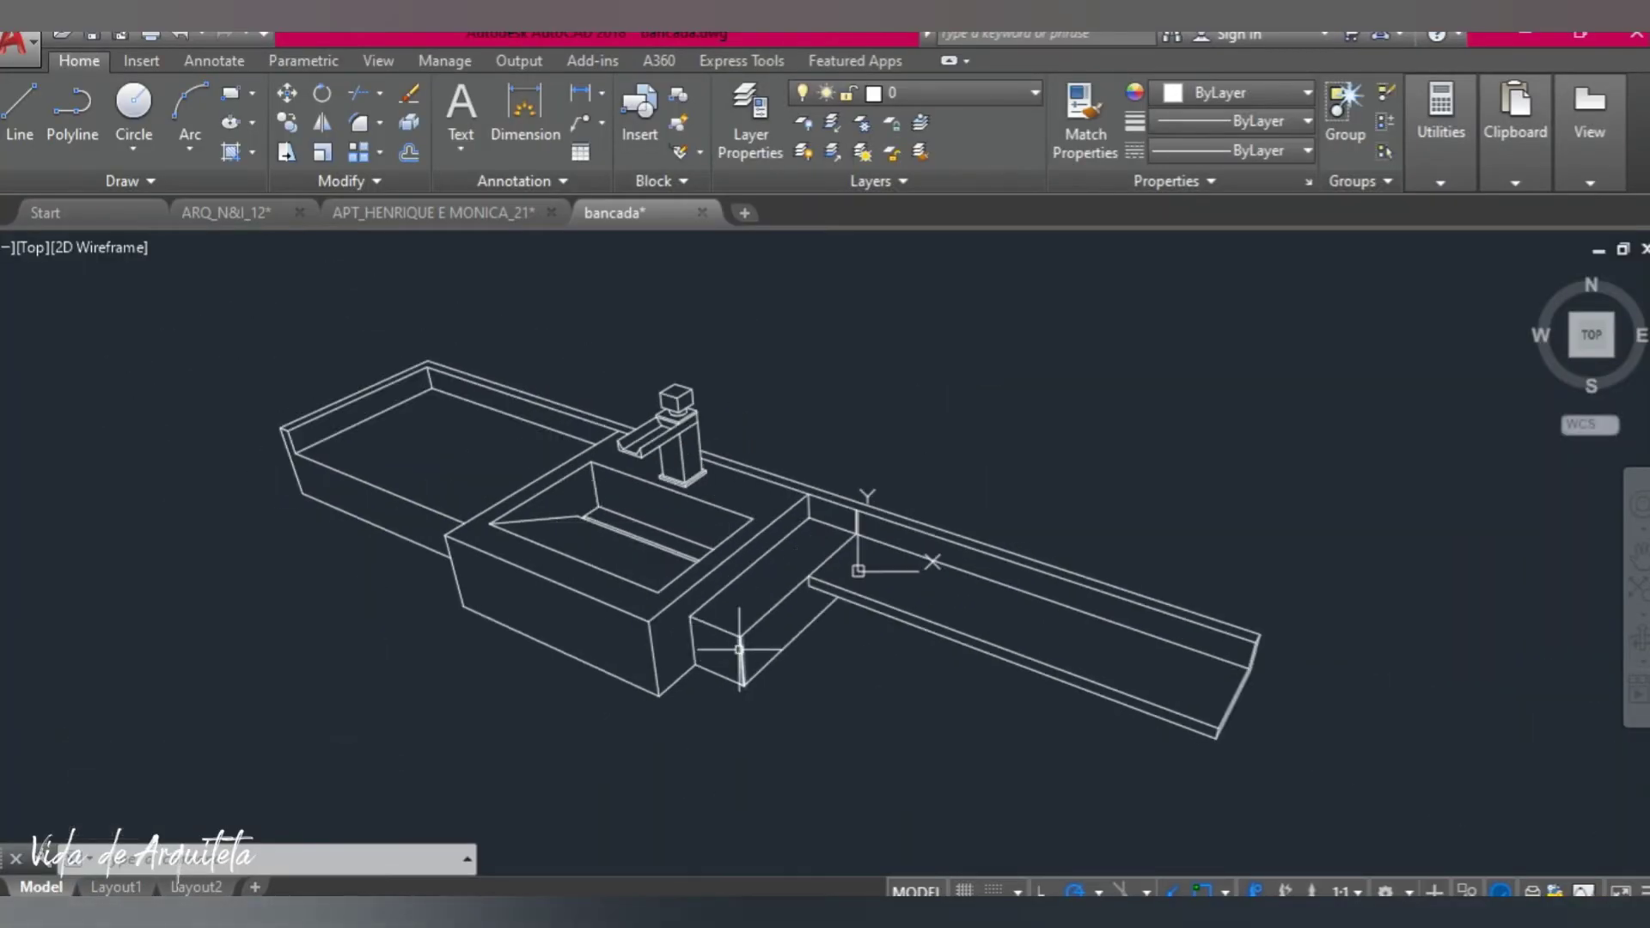
scroll(855, 571, down, 2)
scroll(755, 603, up, 2)
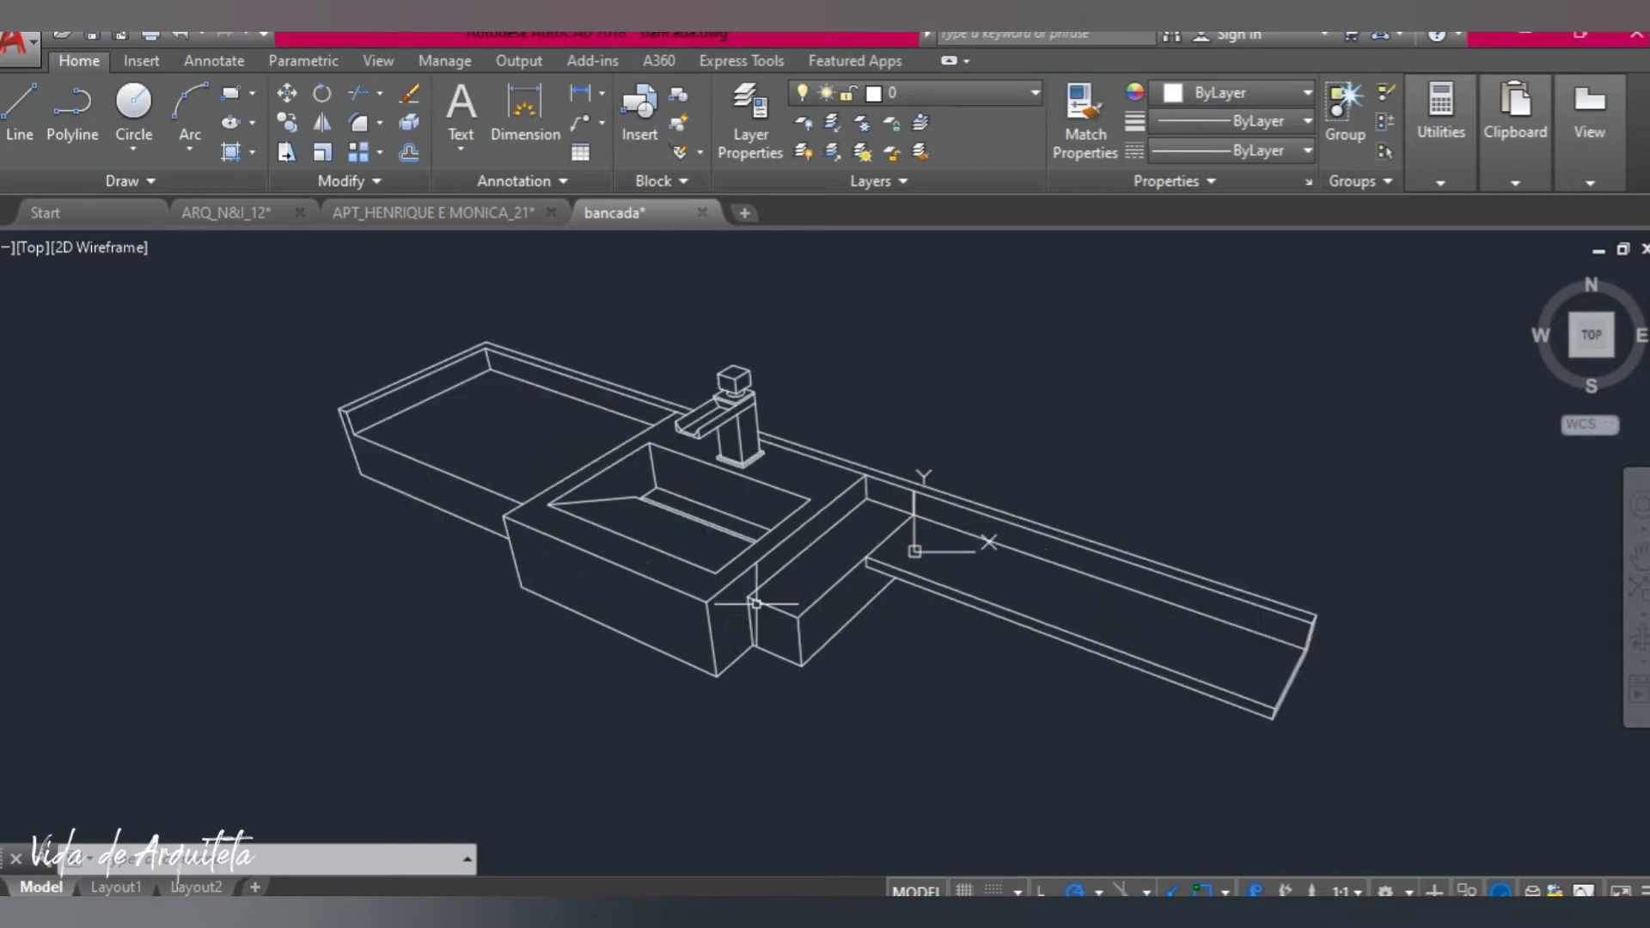
scroll(756, 603, down, 2)
scroll(829, 585, up, 2)
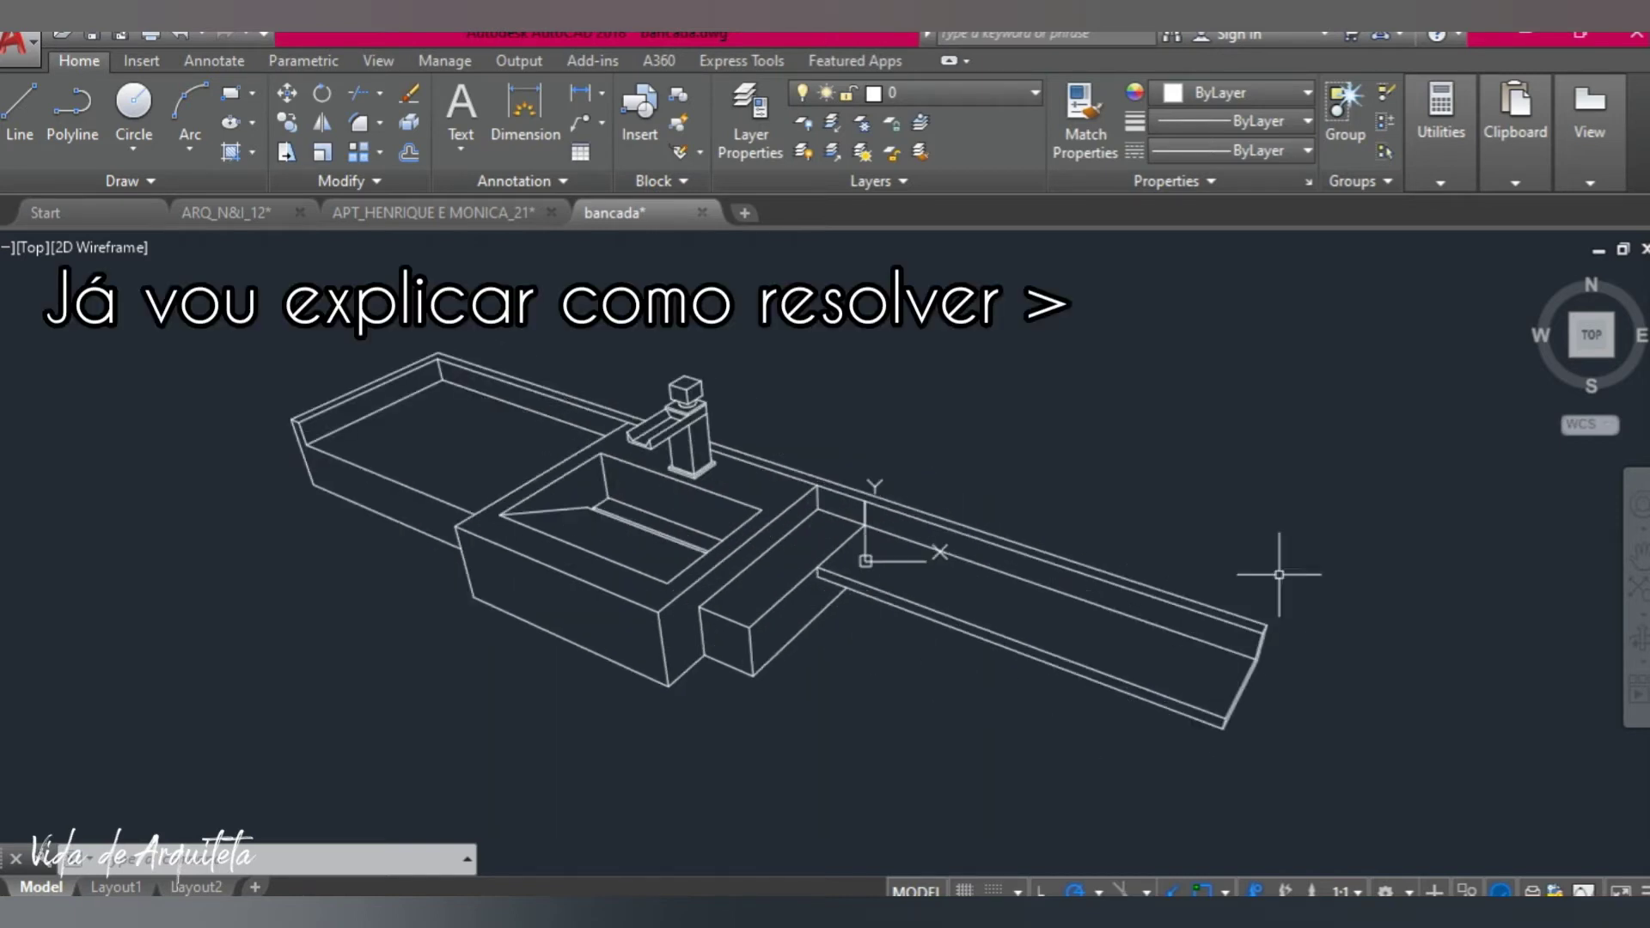
scroll(896, 355, down, 2)
click(896, 355)
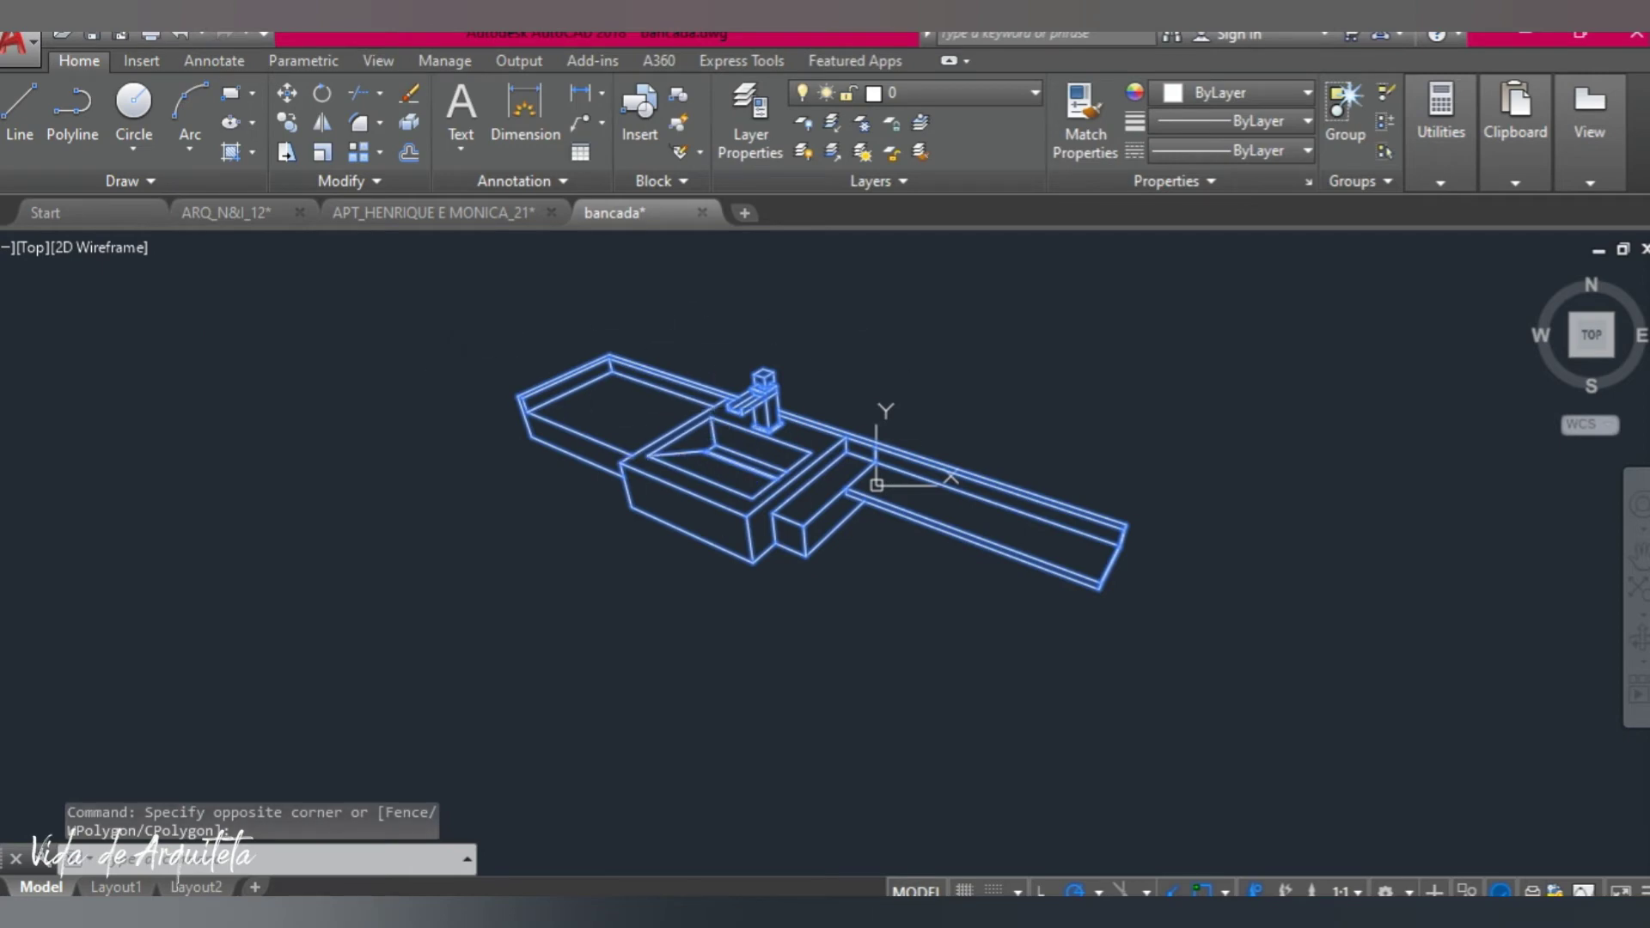
key(ctrl+c)
Paste the copied countertop model into the ARQ_N&I_12 drawing.
click(259, 206)
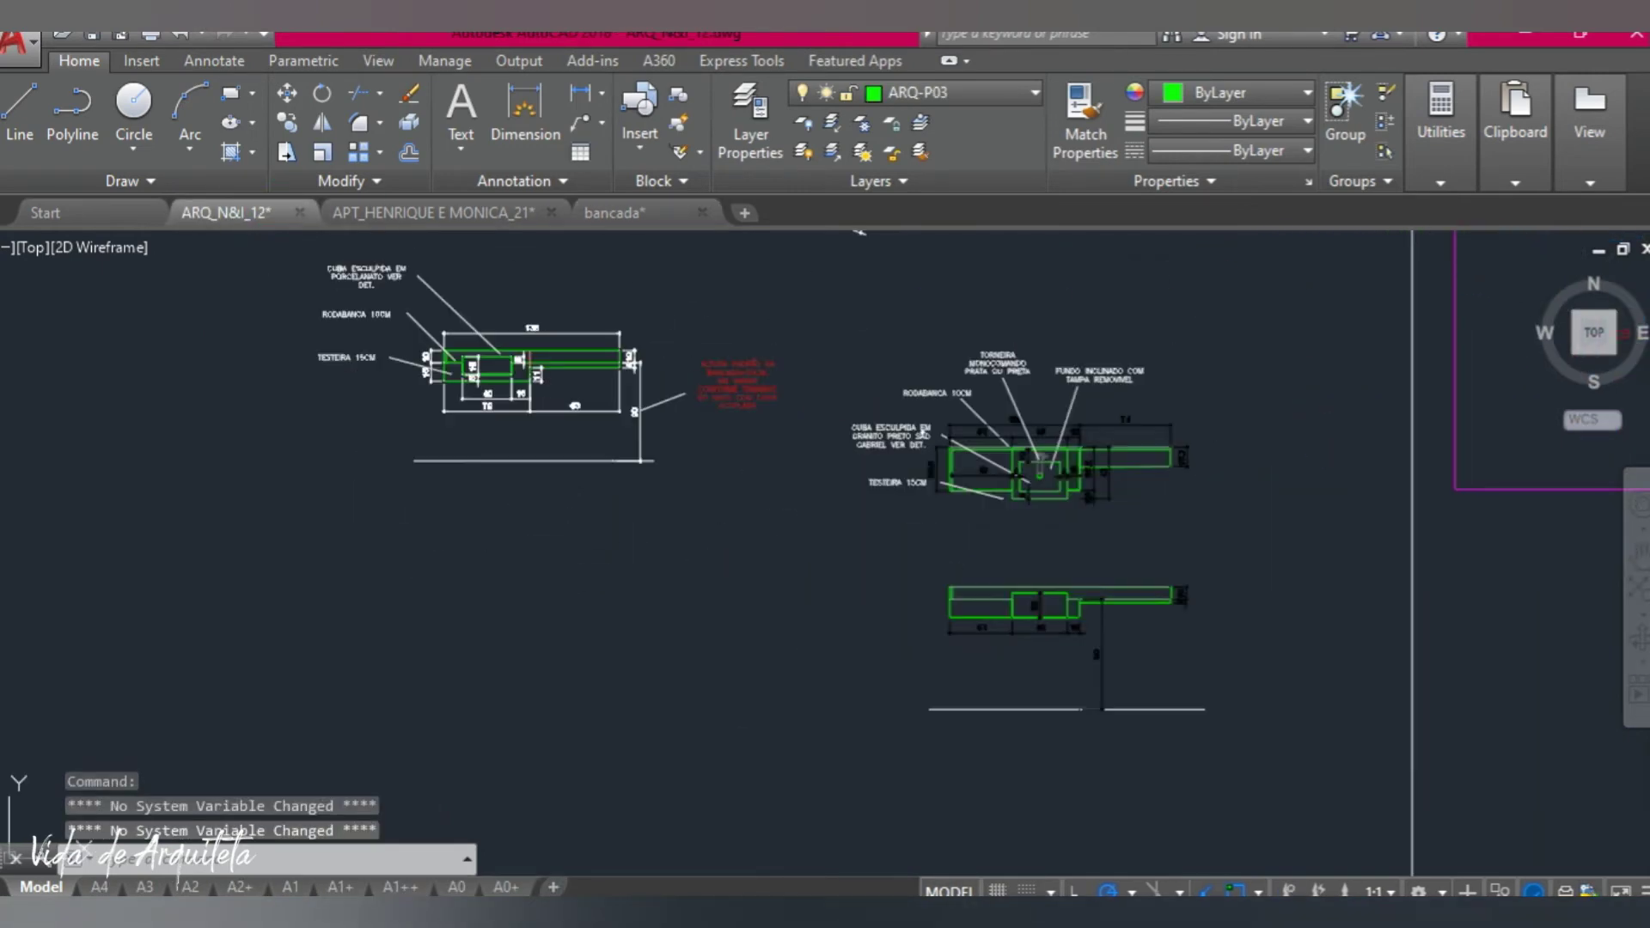
key(ctrl+v)
click(535, 625)
scroll(546, 632, down, 5)
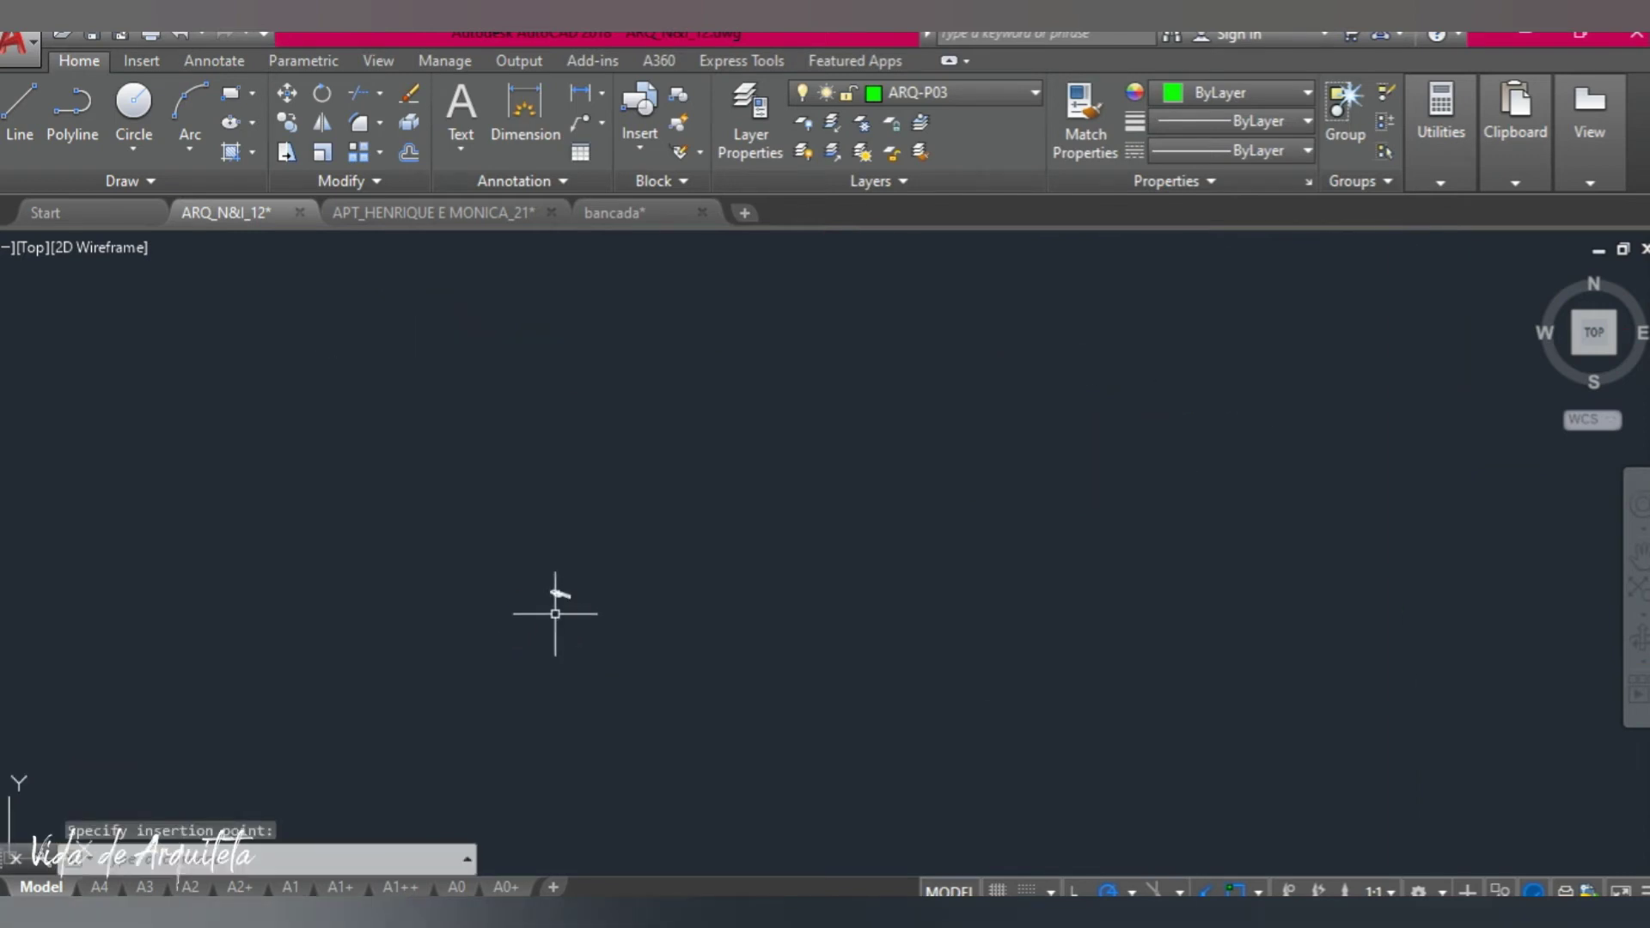
scroll(553, 503, up, 4)
scroll(559, 550, down, 2)
scroll(593, 601, down, 5)
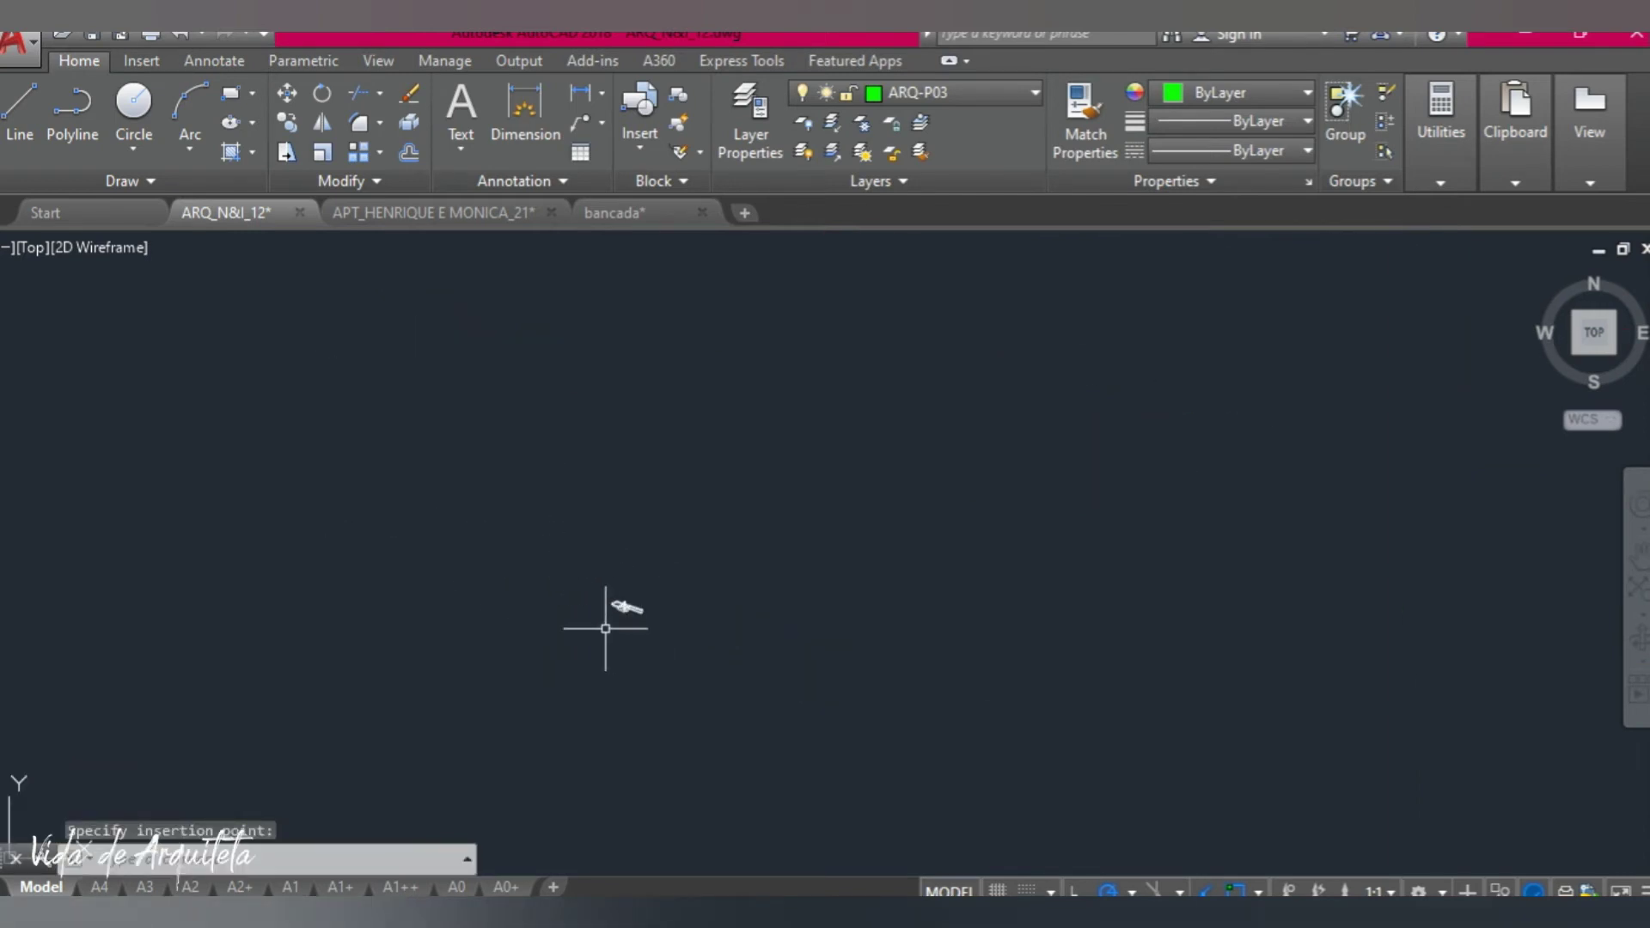
scroll(614, 636, down, 3)
scroll(614, 645, down, 3)
scroll(653, 666, up, 3)
Scale the pasted countertop model up by a factor of 100.
click(674, 675)
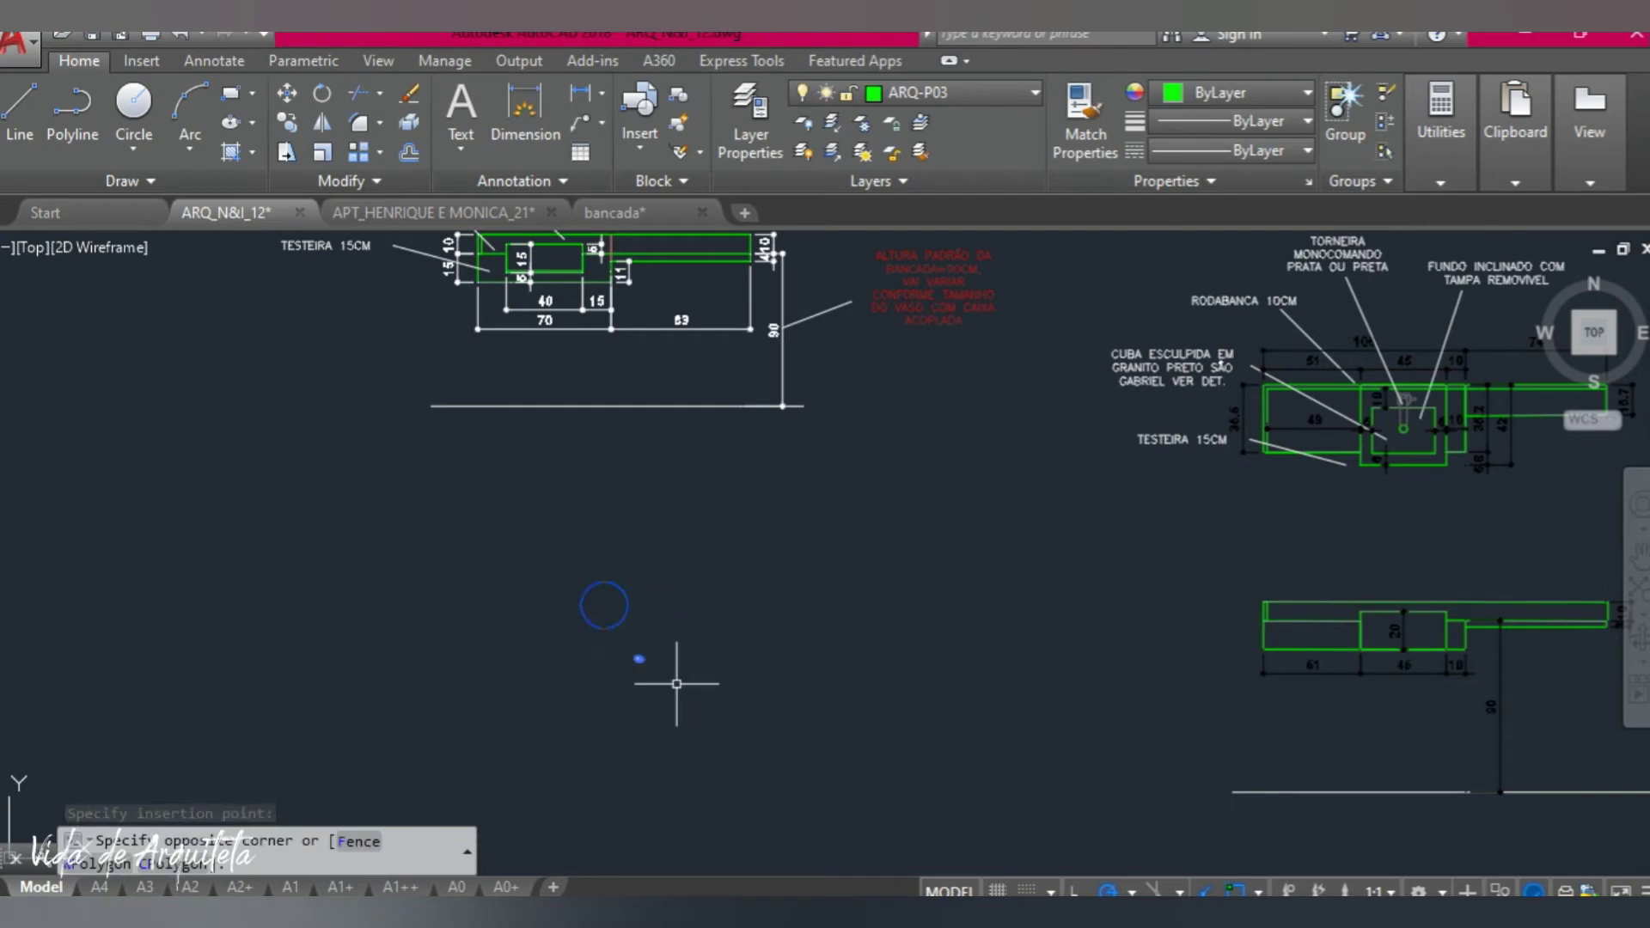
text(c)
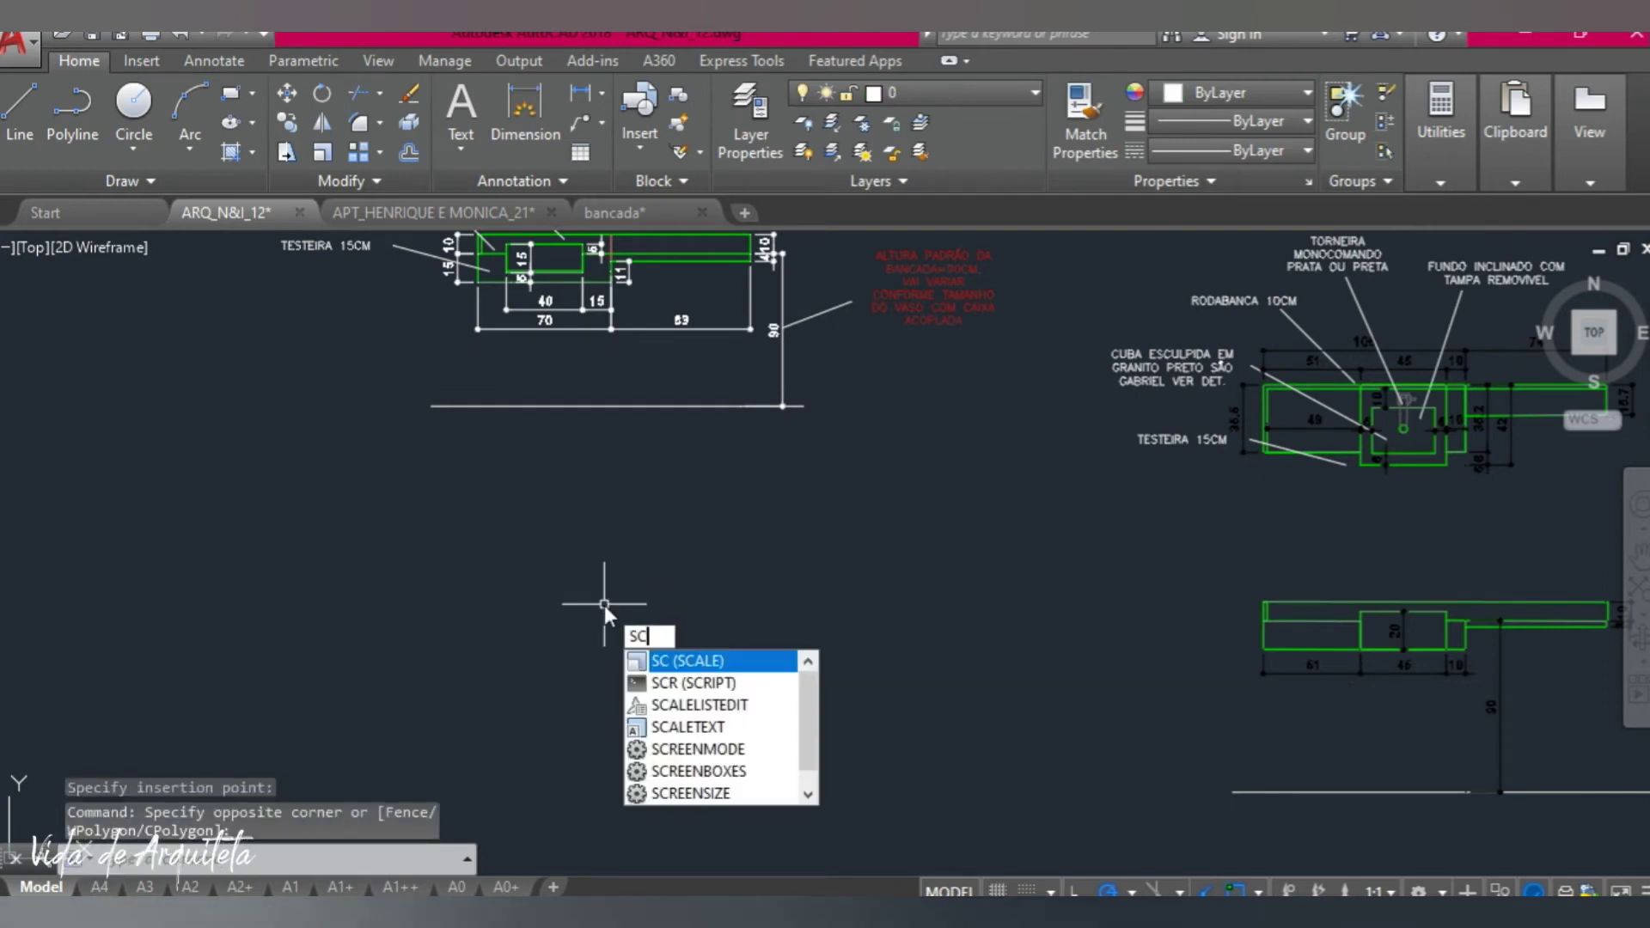
key(Return)
click(639, 659)
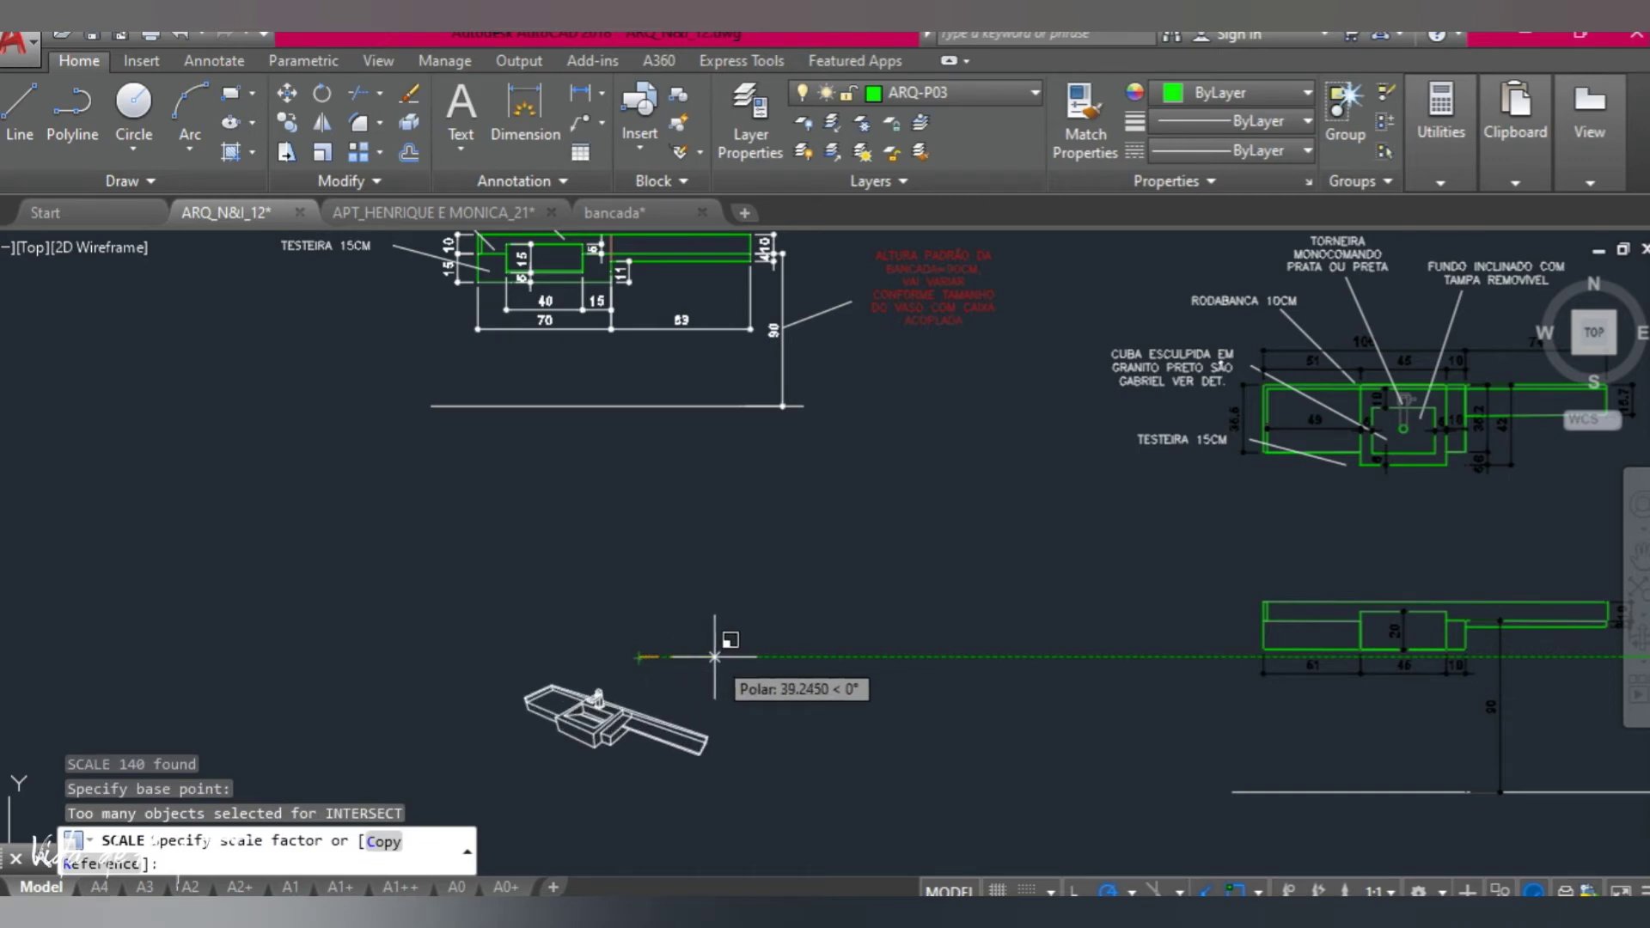
text(100)
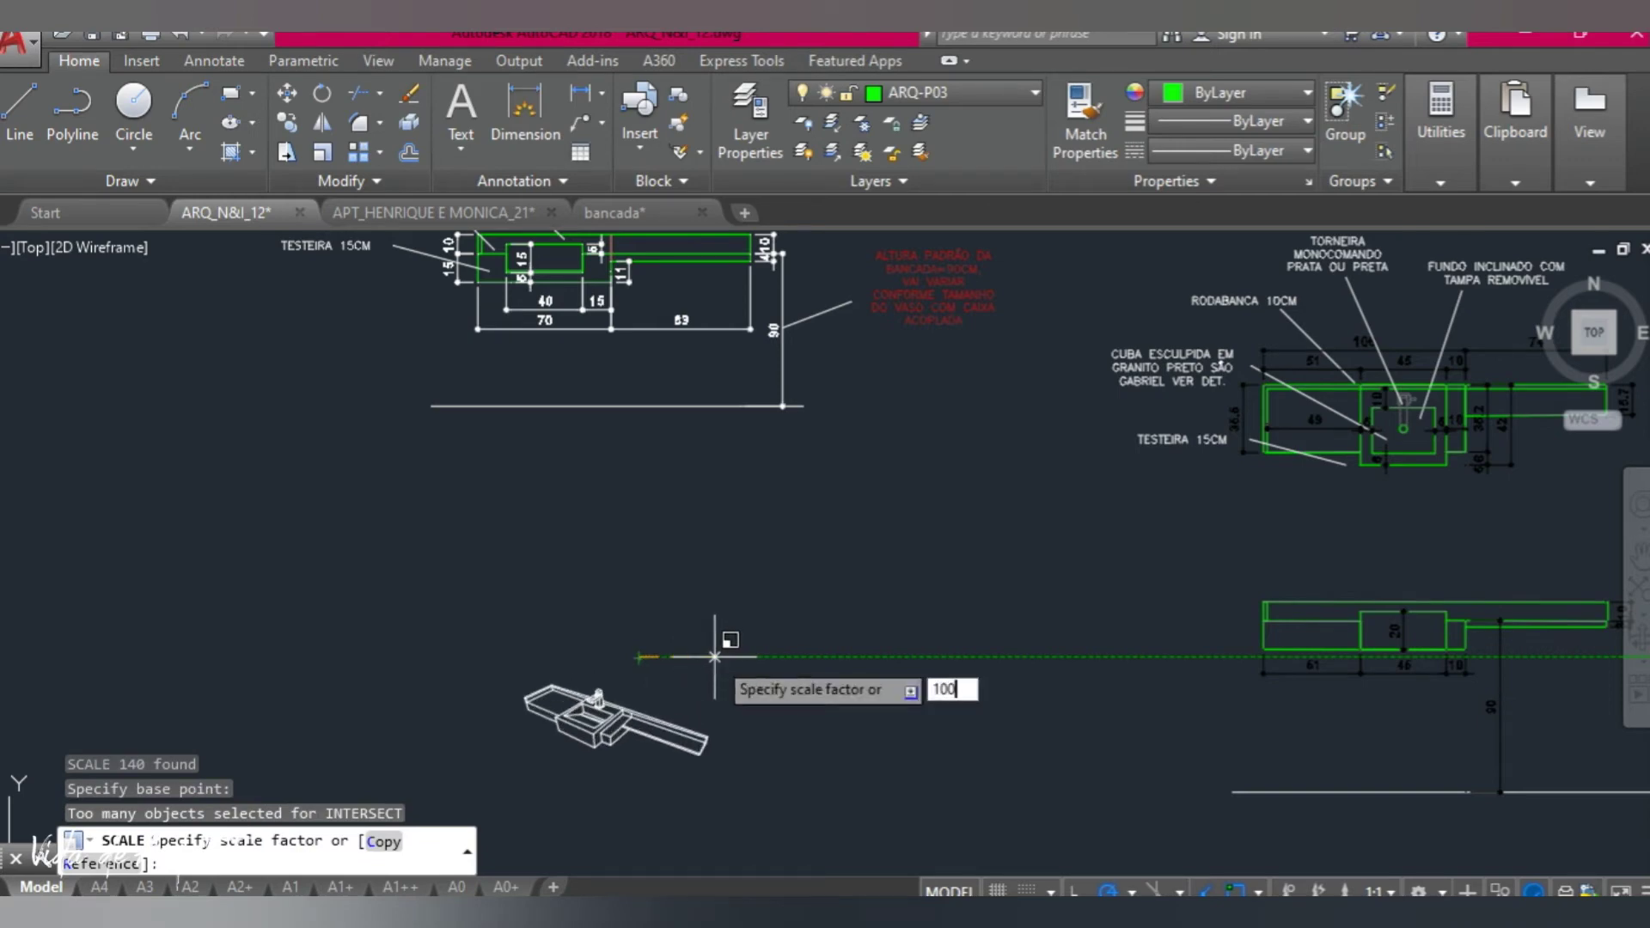
key(Return)
Move the enlarged countertop model to sit below the plan drawing.
scroll(667, 601, down, 5)
click(755, 722)
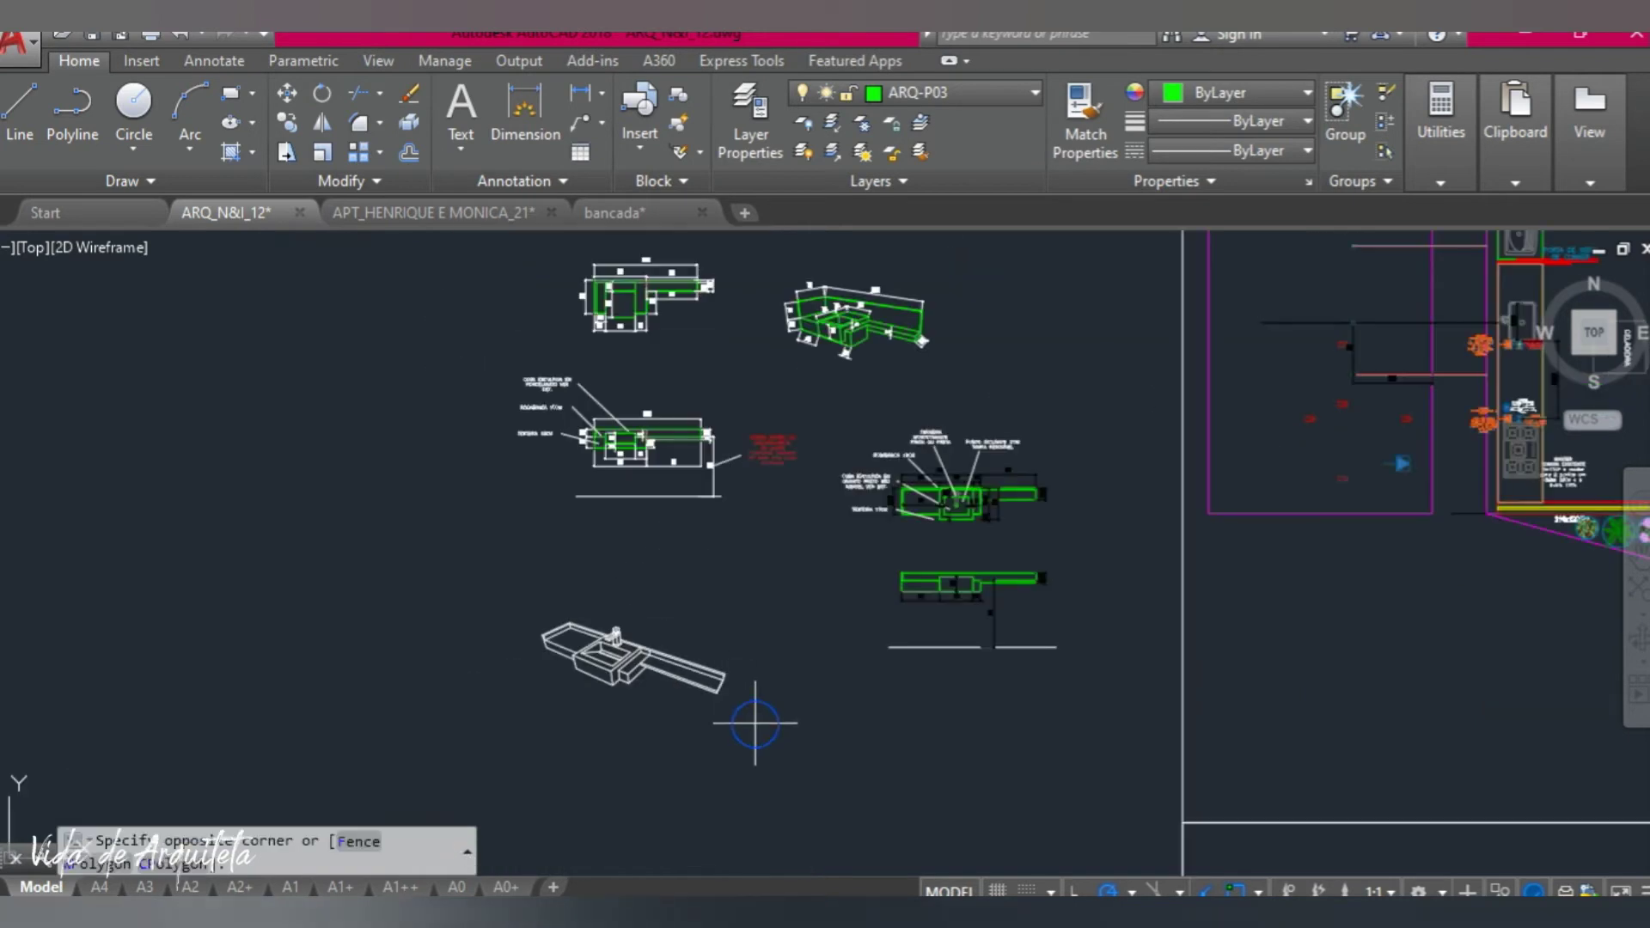
click(541, 582)
key(m)
key(Return)
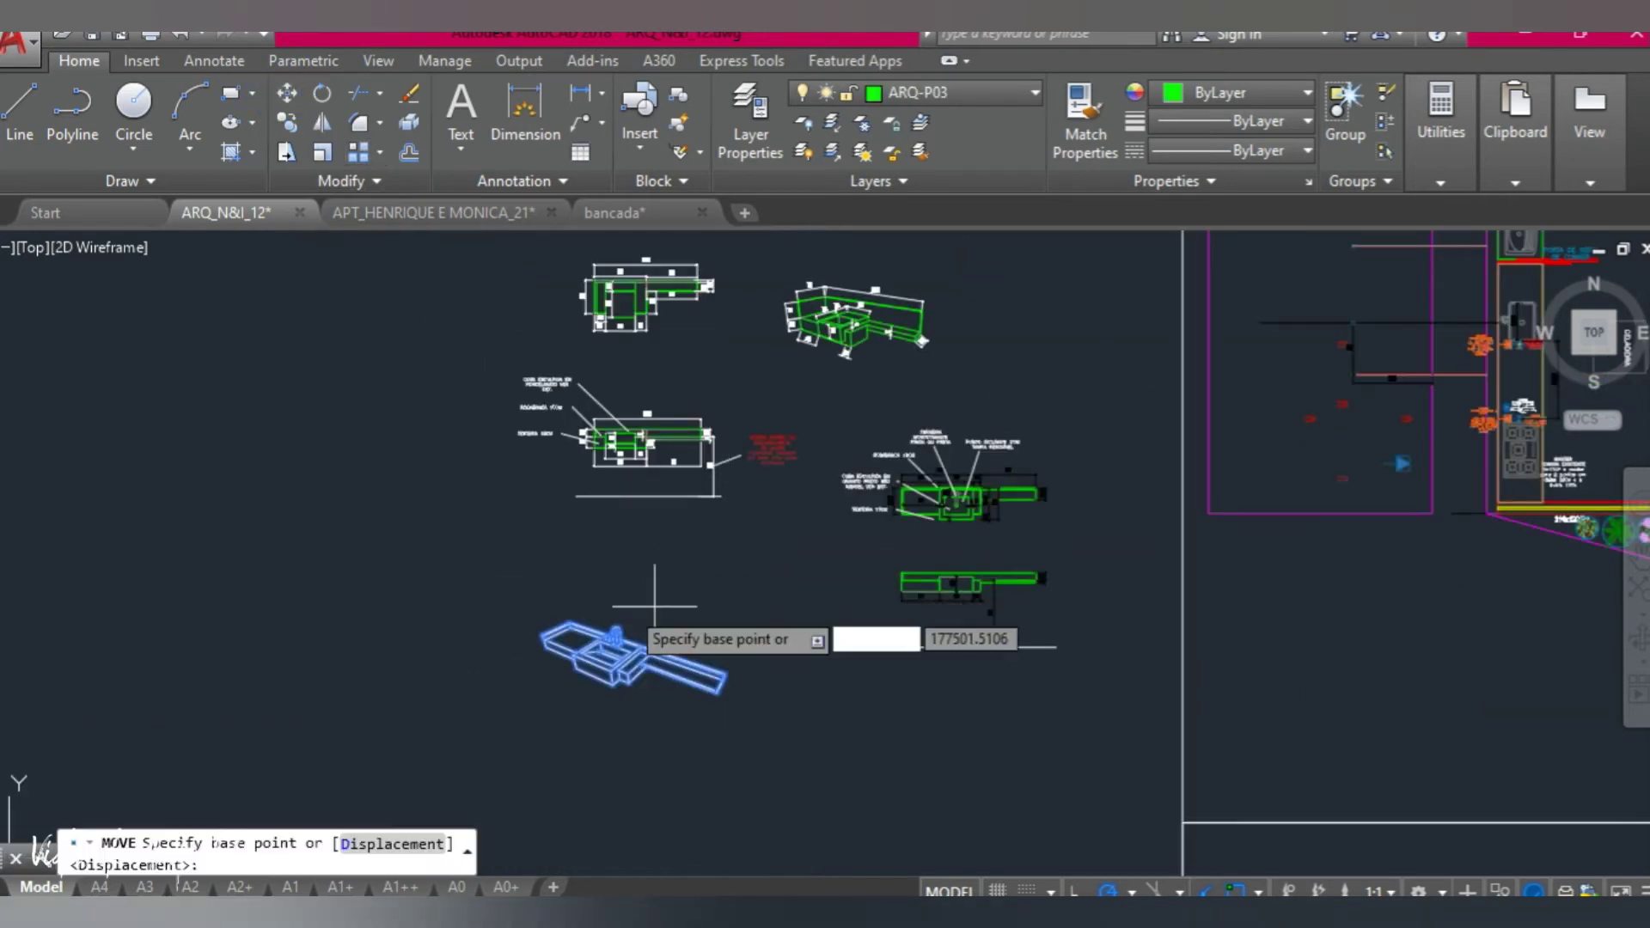
click(621, 668)
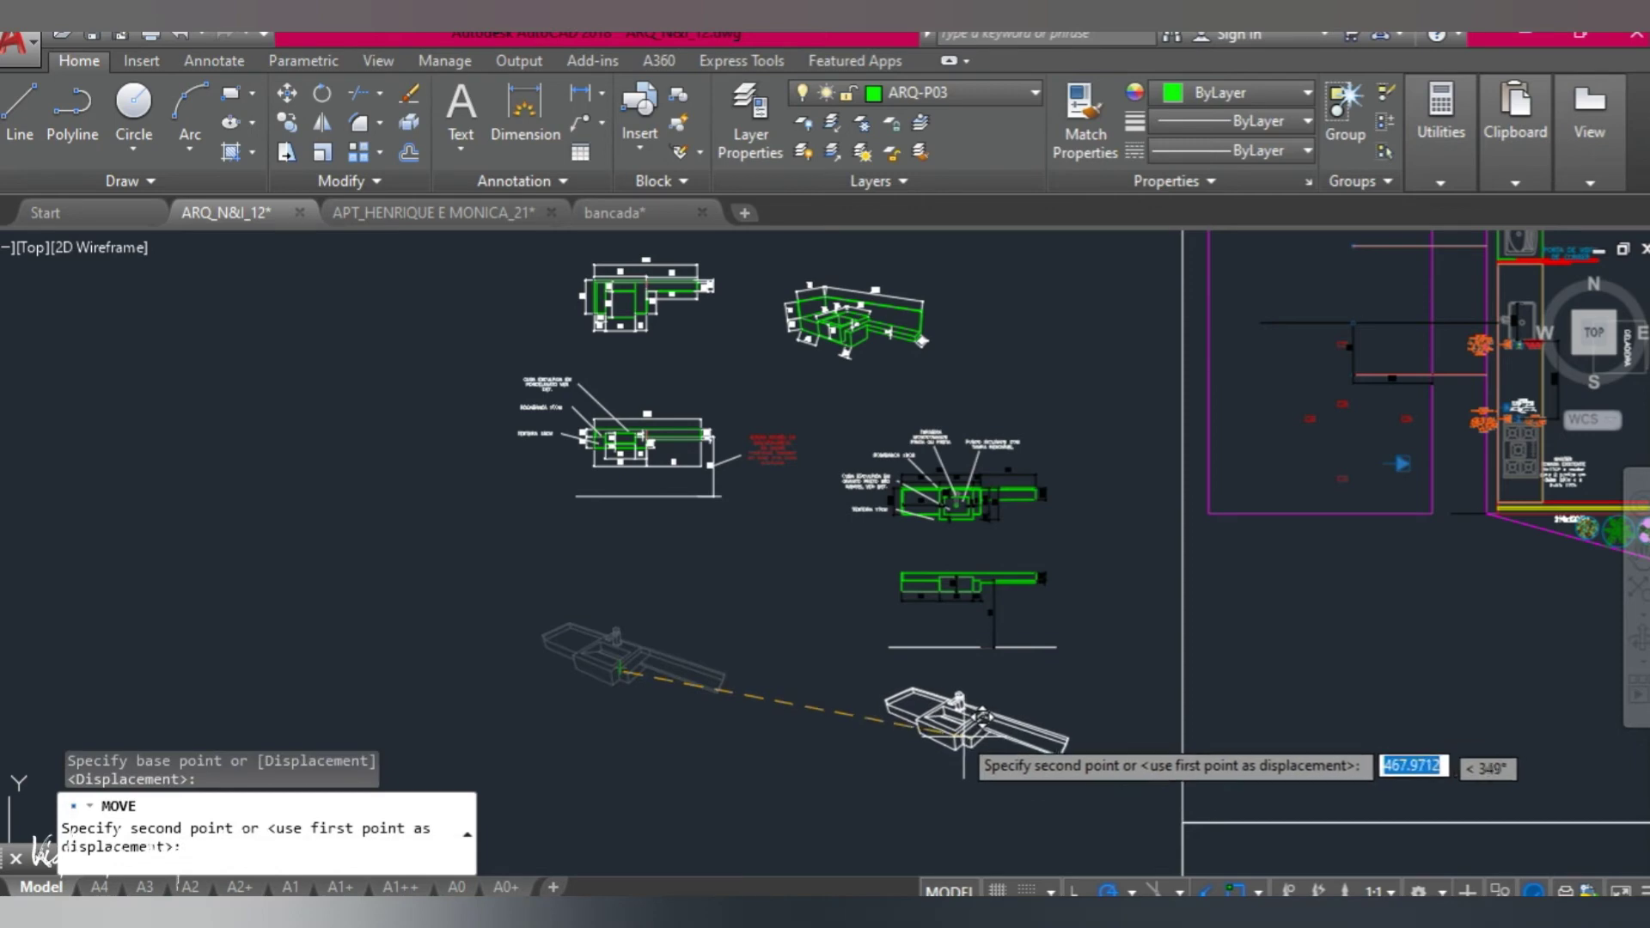
click(978, 724)
text(MA)
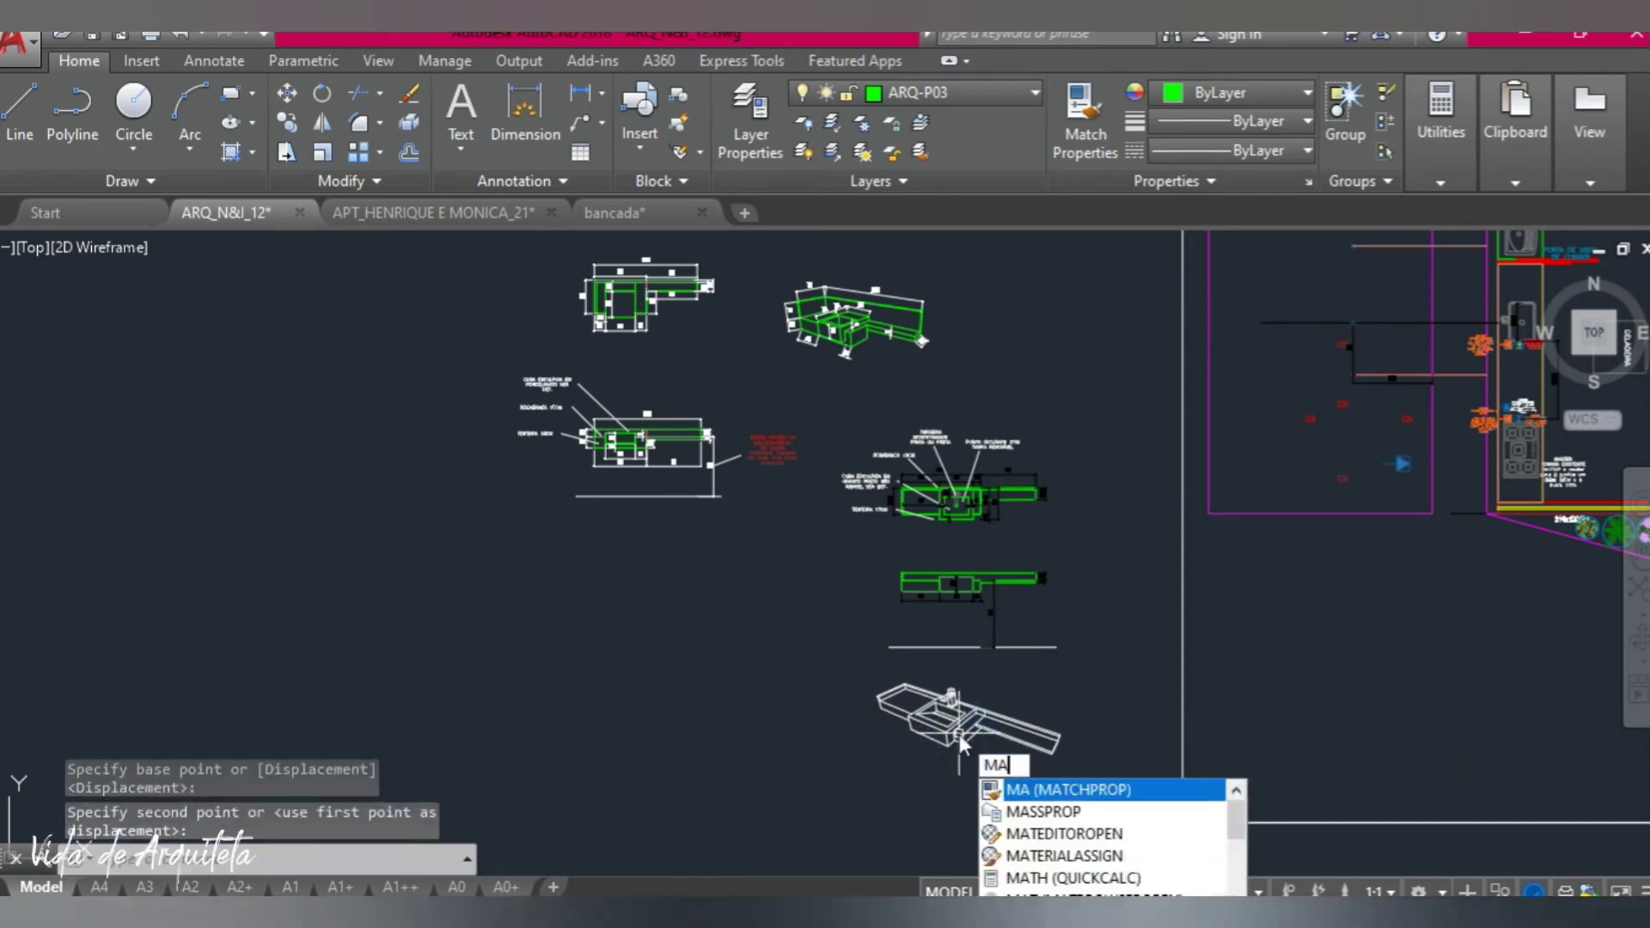
Match the countertop model's properties to the green plan geometry, making it green.
key(Return)
click(1001, 573)
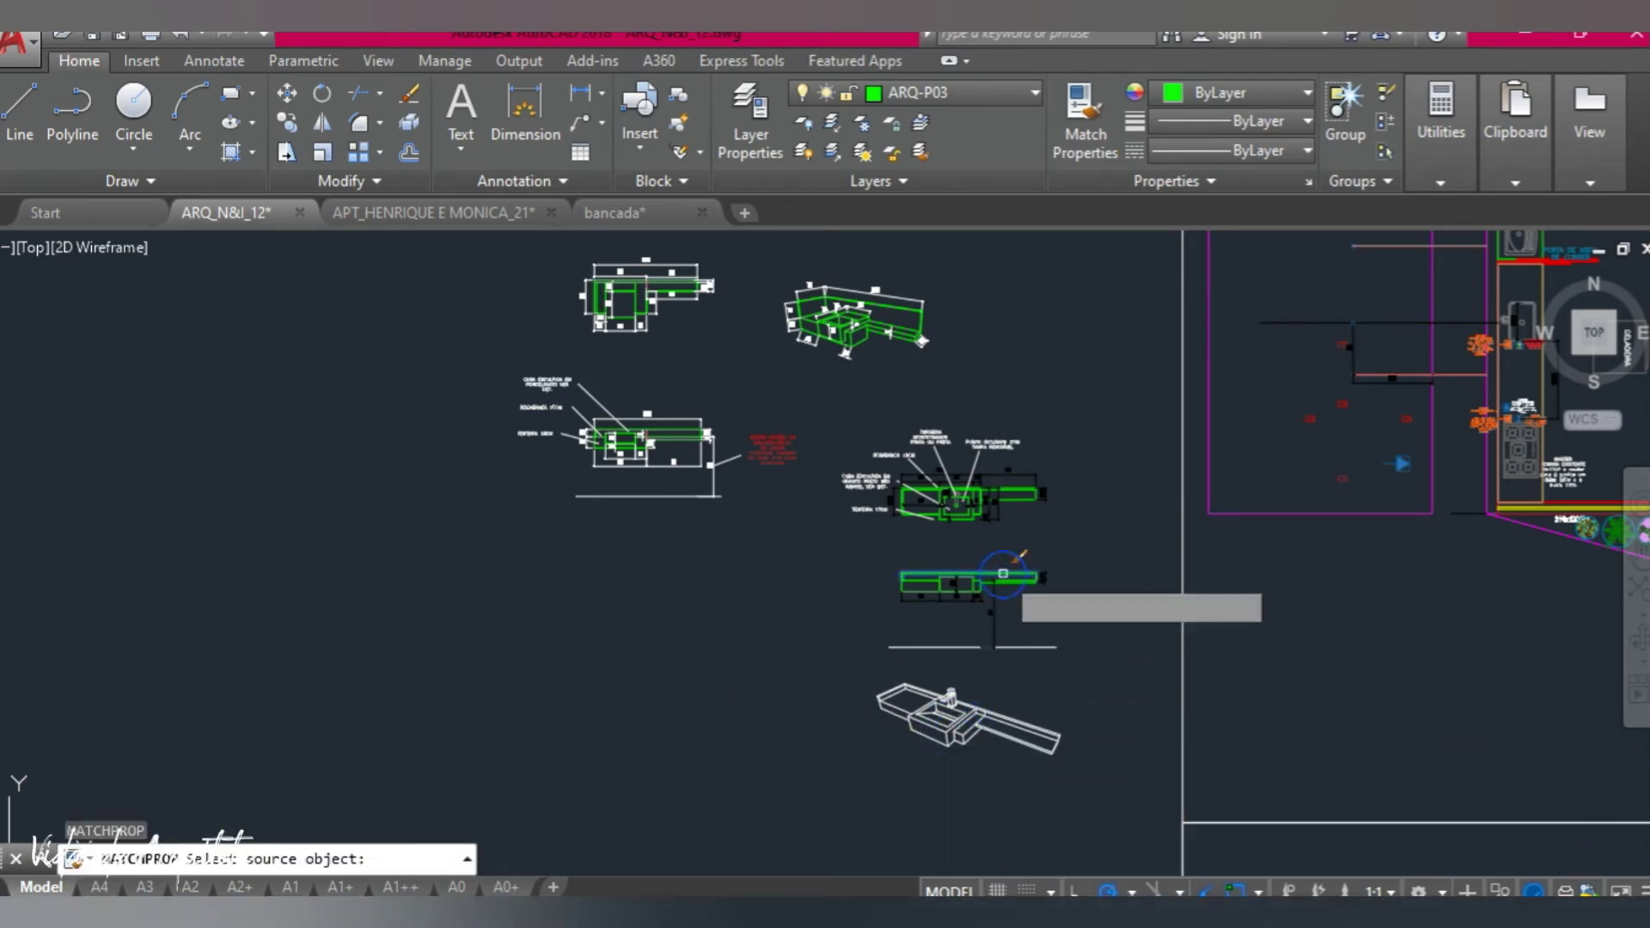
scroll(1057, 801, up, 4)
click(1111, 737)
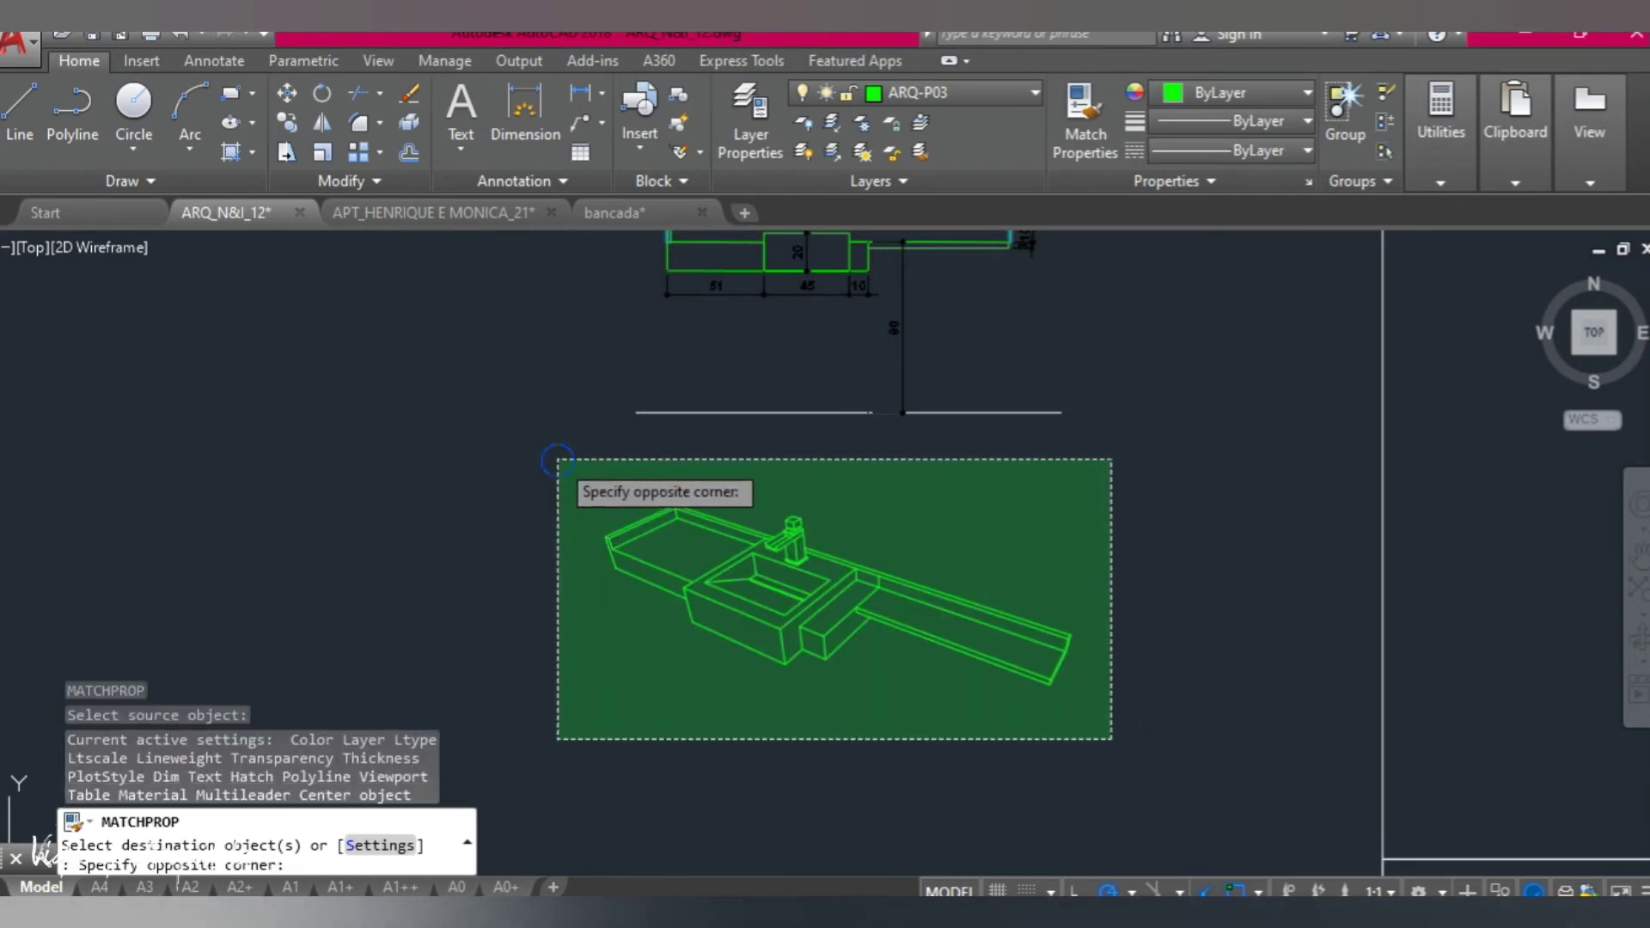
click(557, 459)
key(Escape)
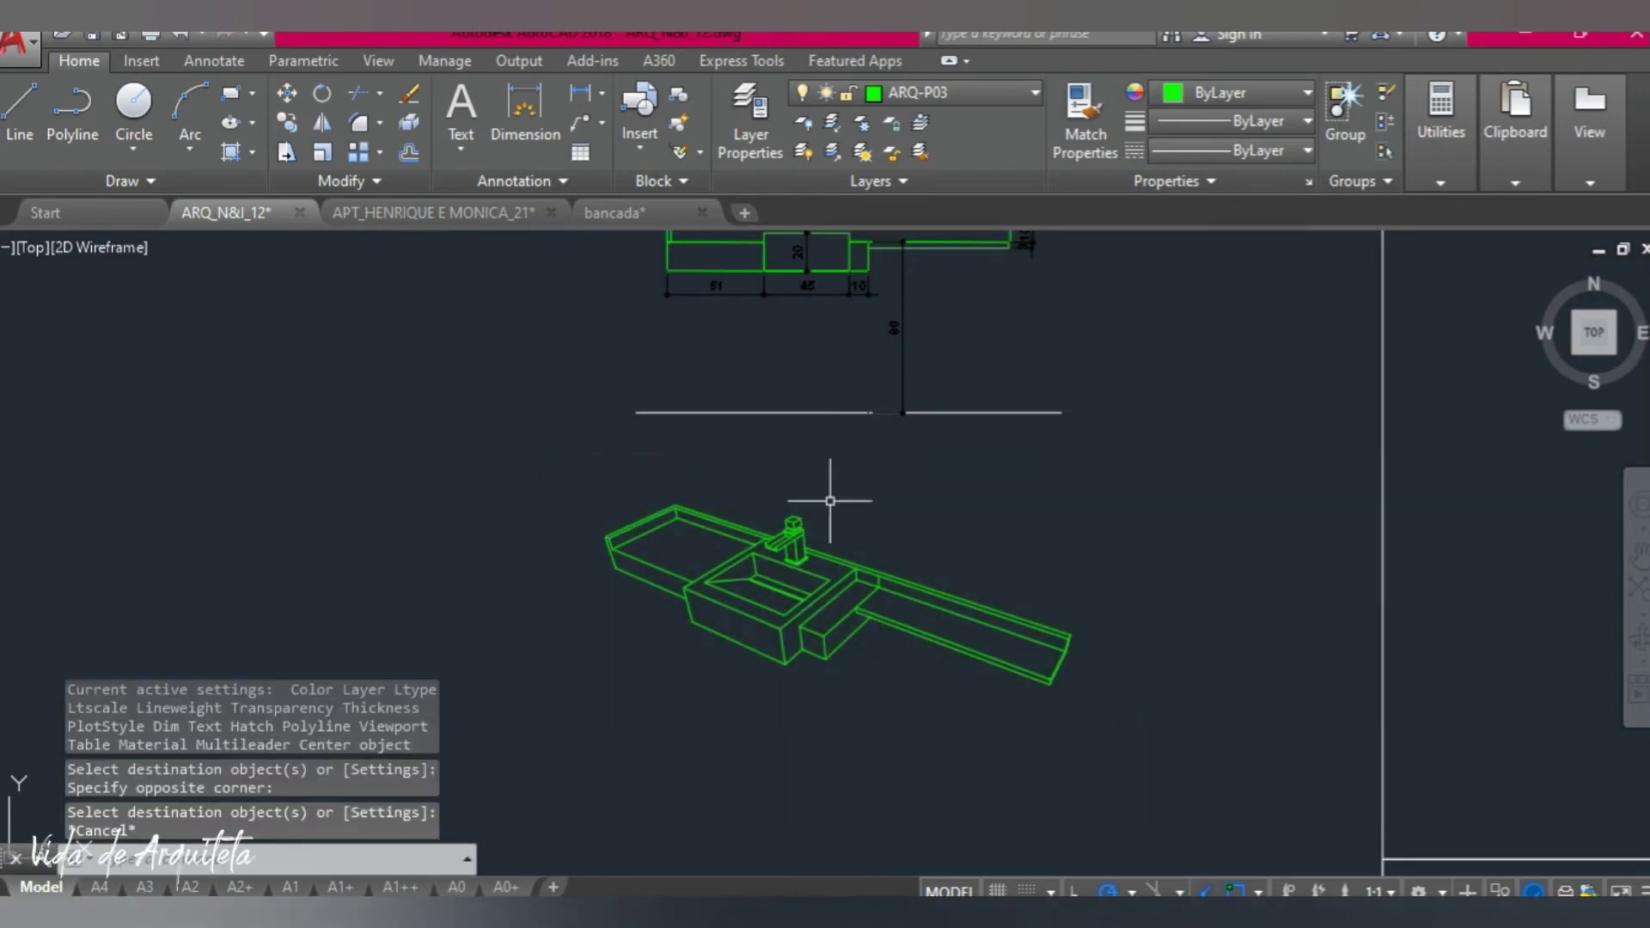
scroll(817, 550, up, 2)
click(830, 563)
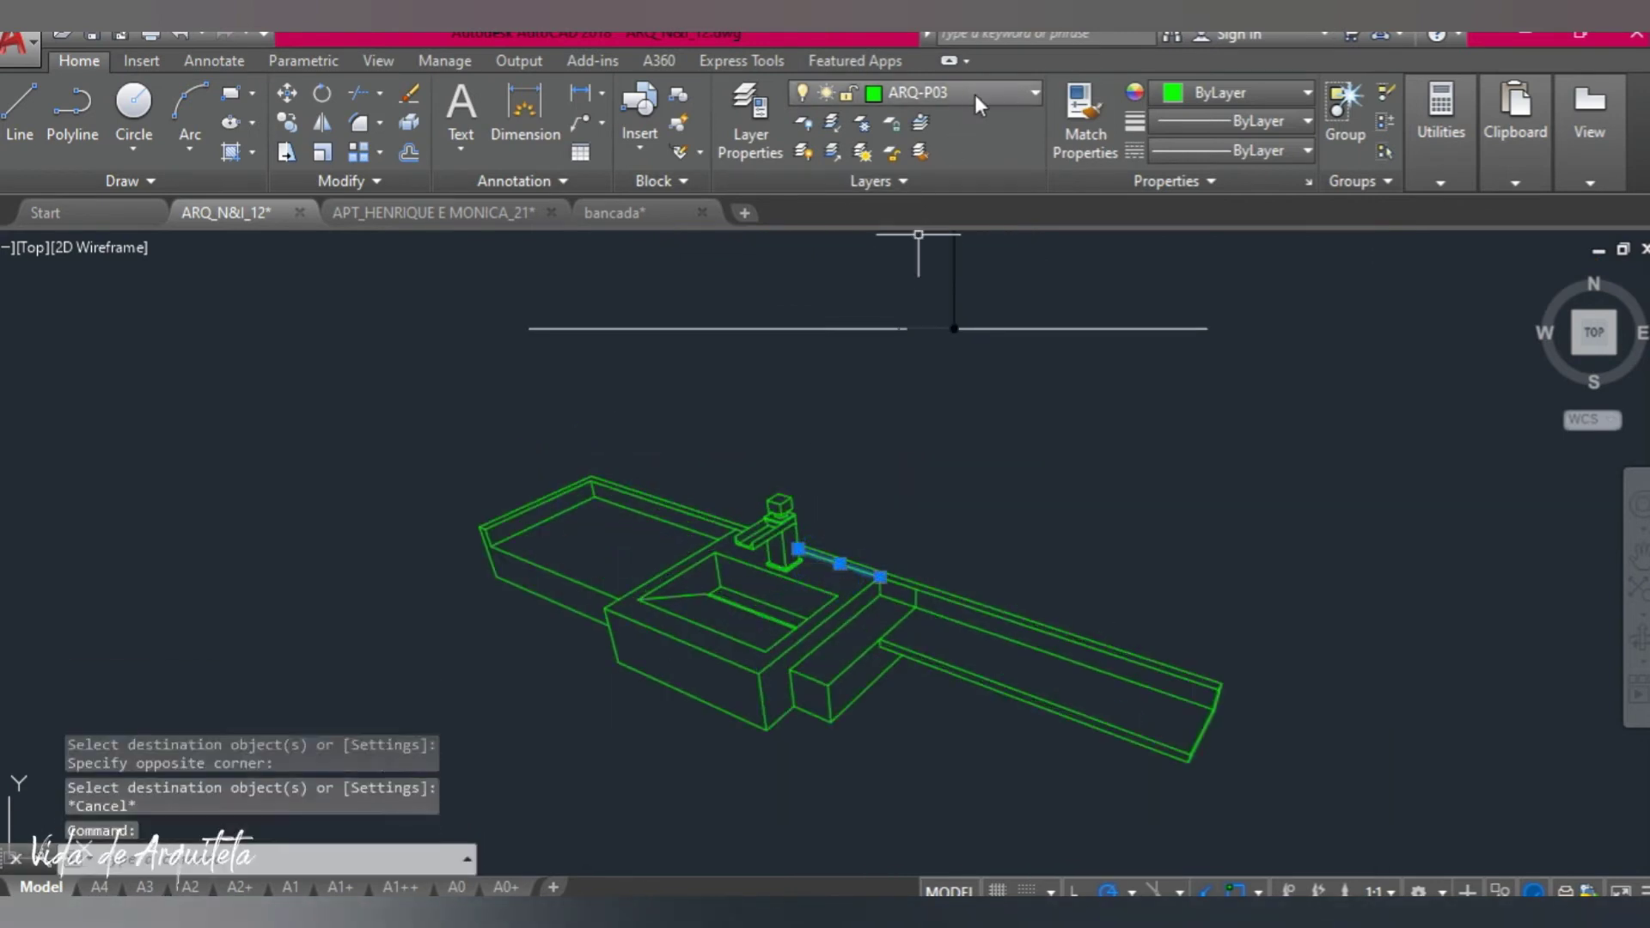
key(Escape)
scroll(778, 534, up, 5)
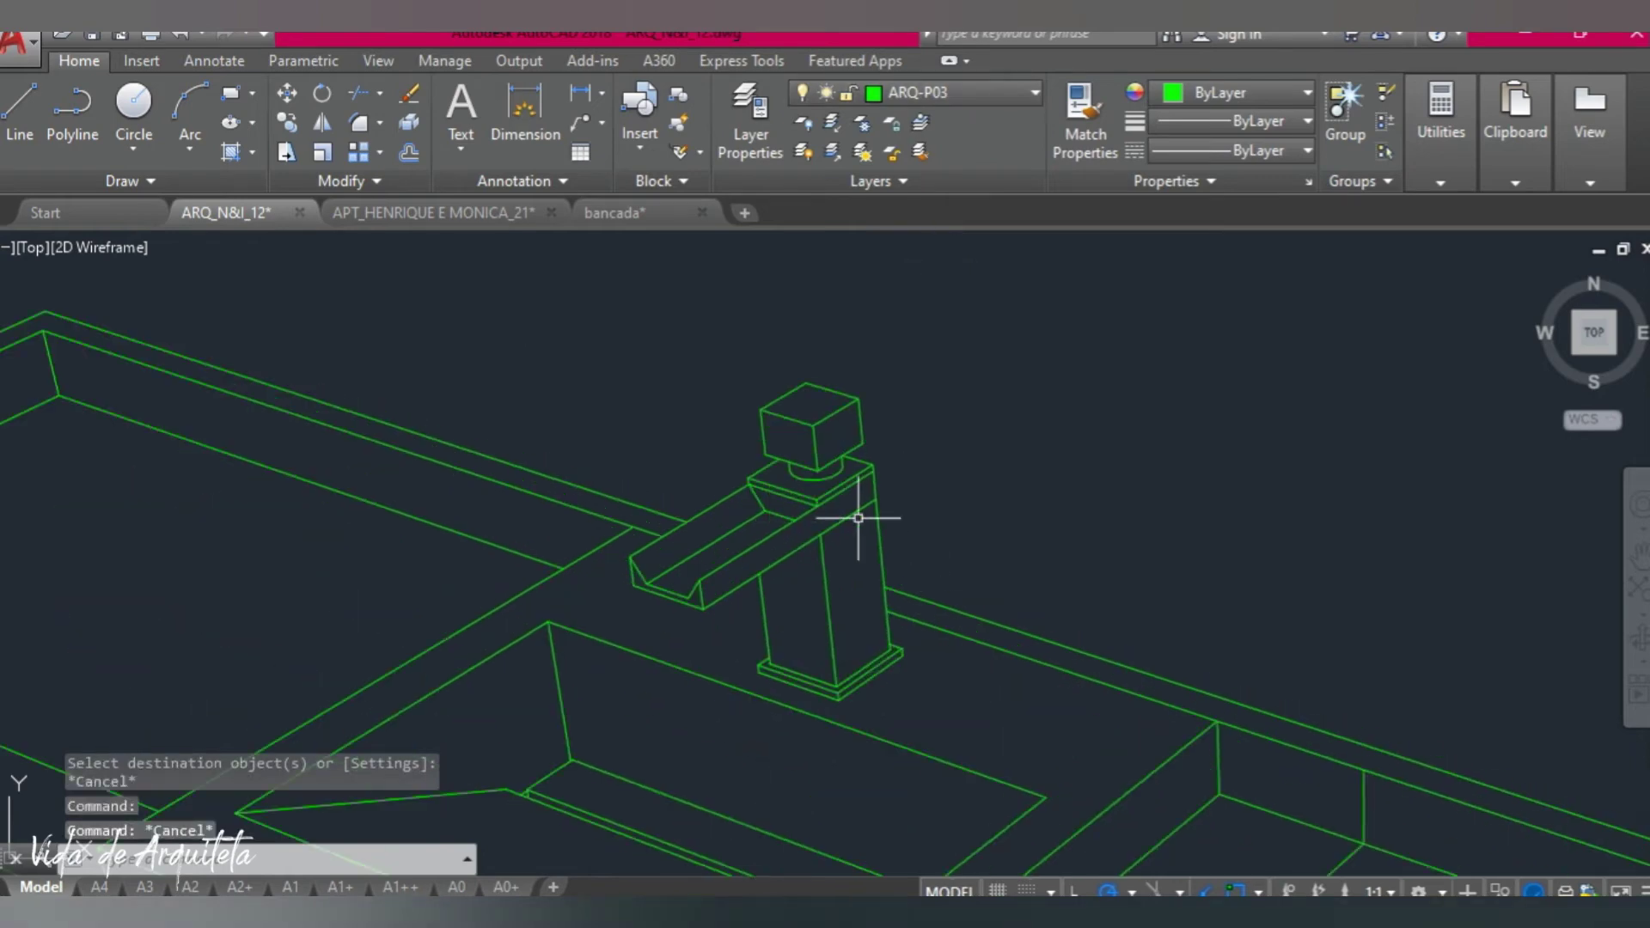
scroll(755, 543, down, 6)
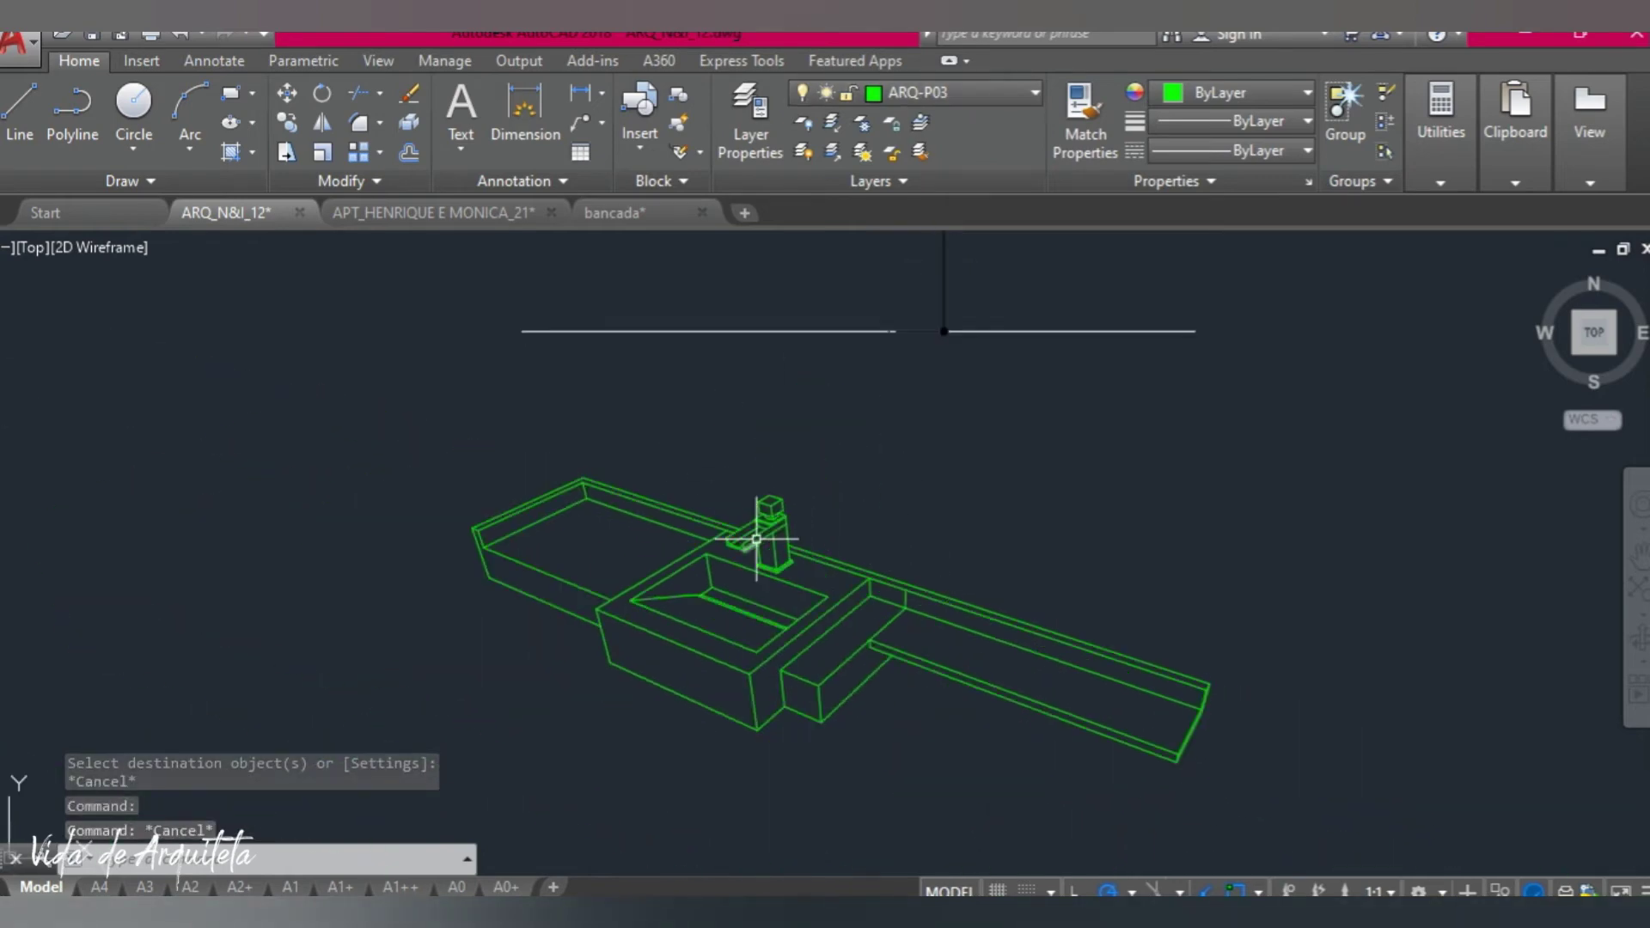
scroll(791, 545, down, 3)
scroll(848, 583, down, 2)
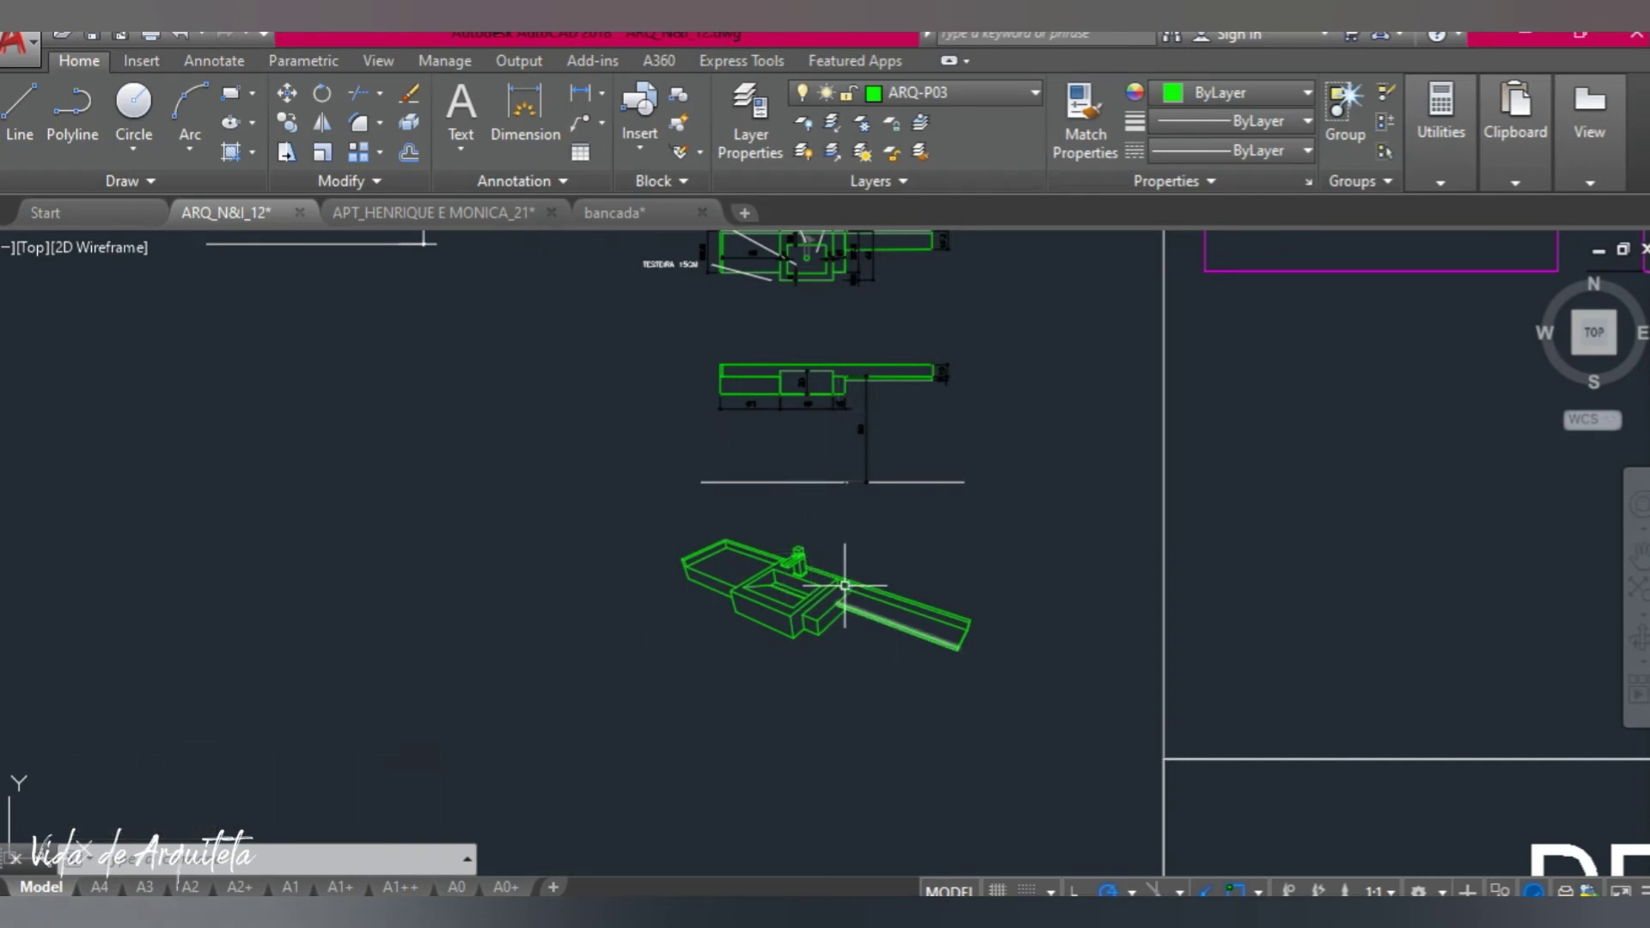
scroll(840, 586, up, 4)
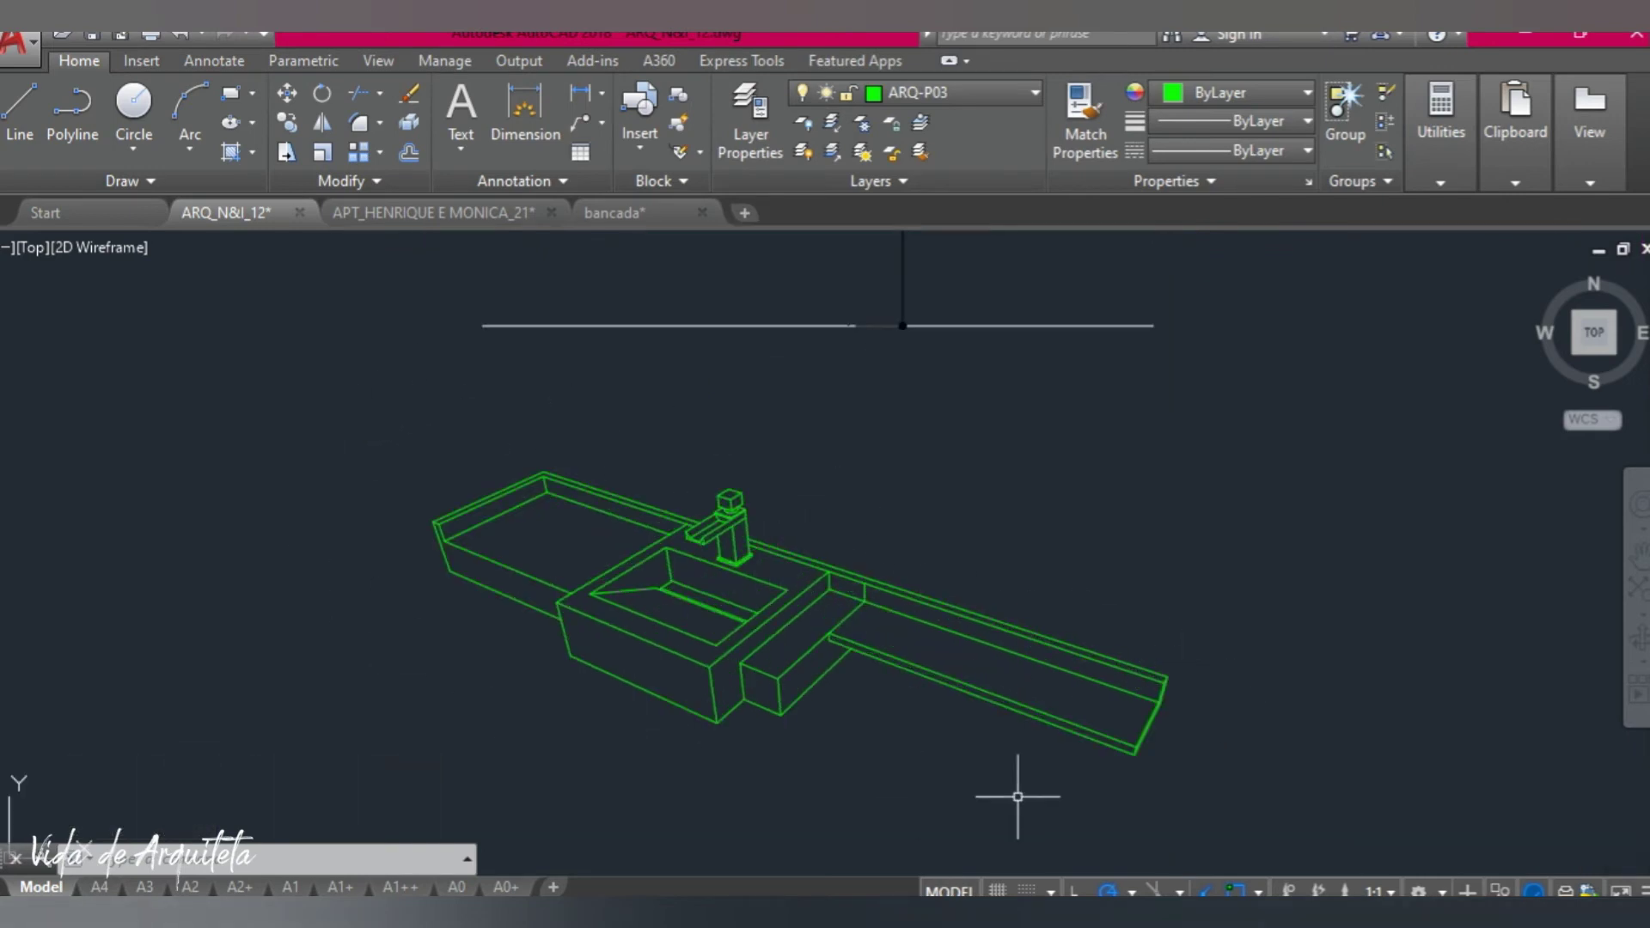
scroll(939, 731, down, 2)
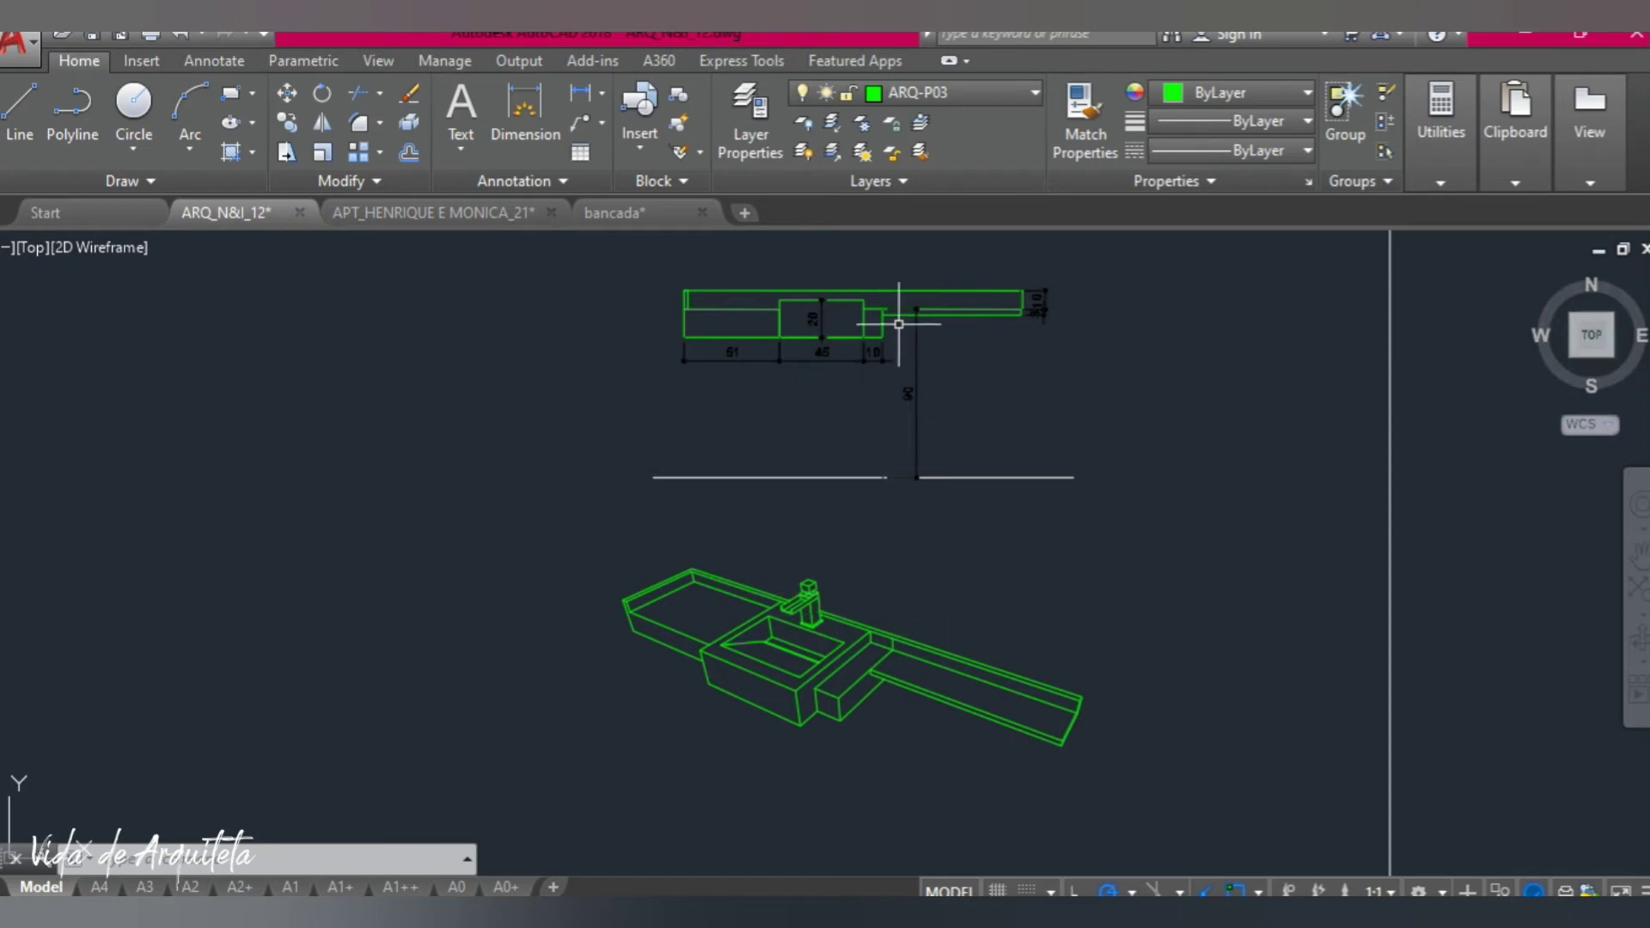
Select the 10 dimension, start a grip stretch, then cancel it leaving the dimension unchanged.
scroll(894, 324, up, 2)
scroll(897, 312, up, 2)
scroll(898, 312, up, 3)
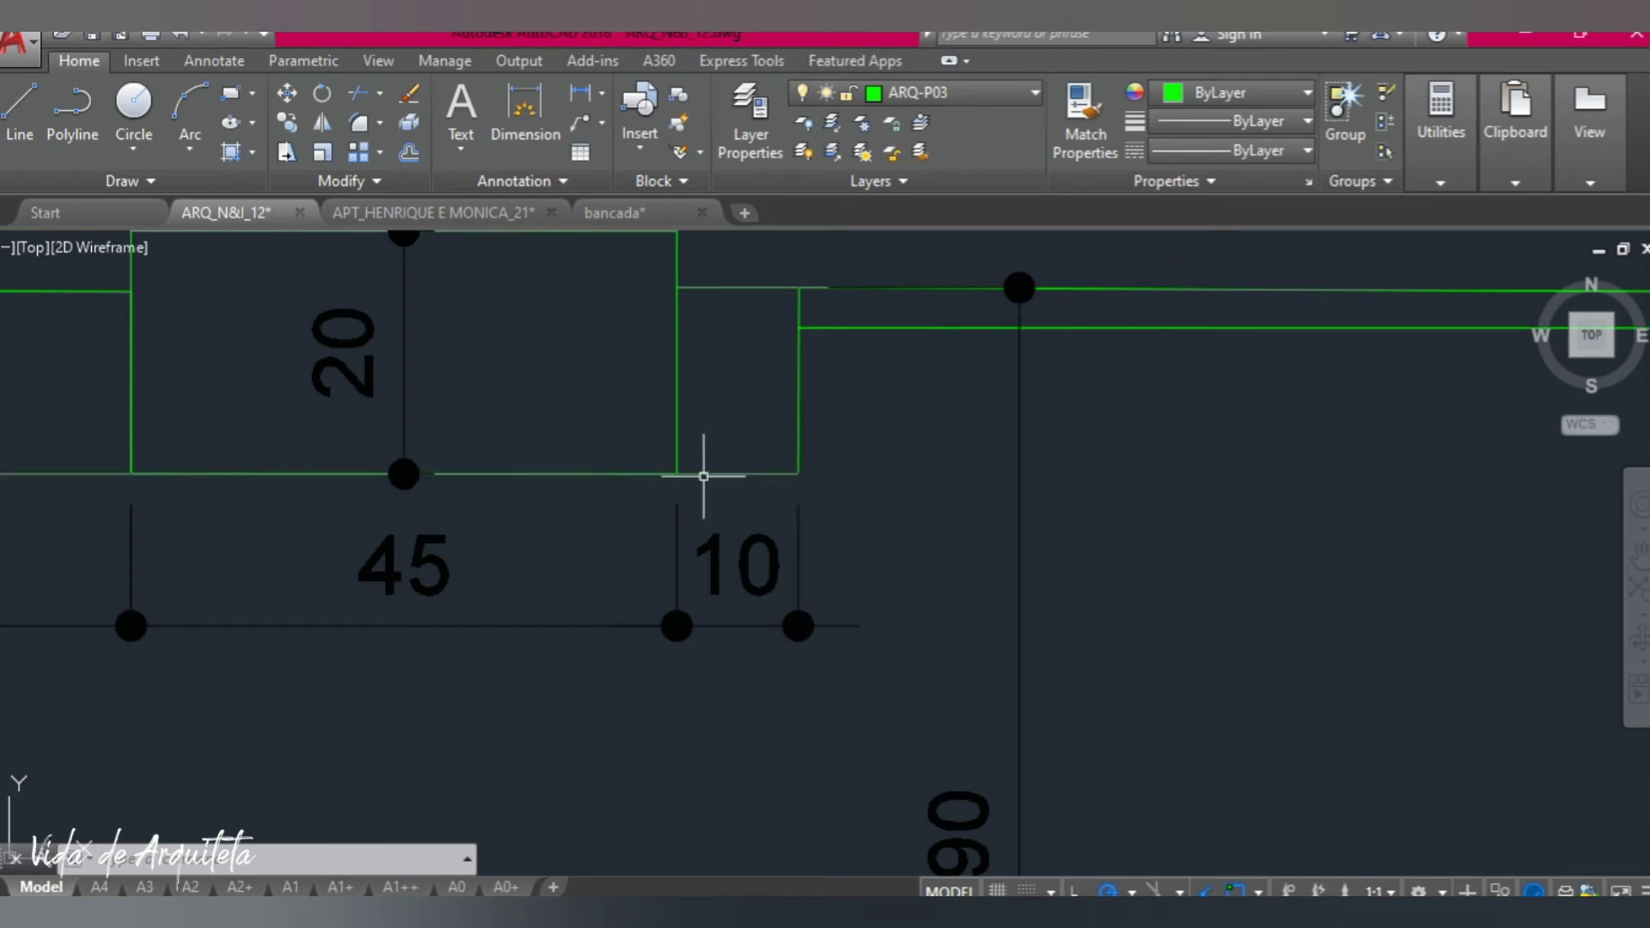
scroll(747, 618, down, 4)
scroll(765, 685, down, 1)
scroll(755, 350, up, 5)
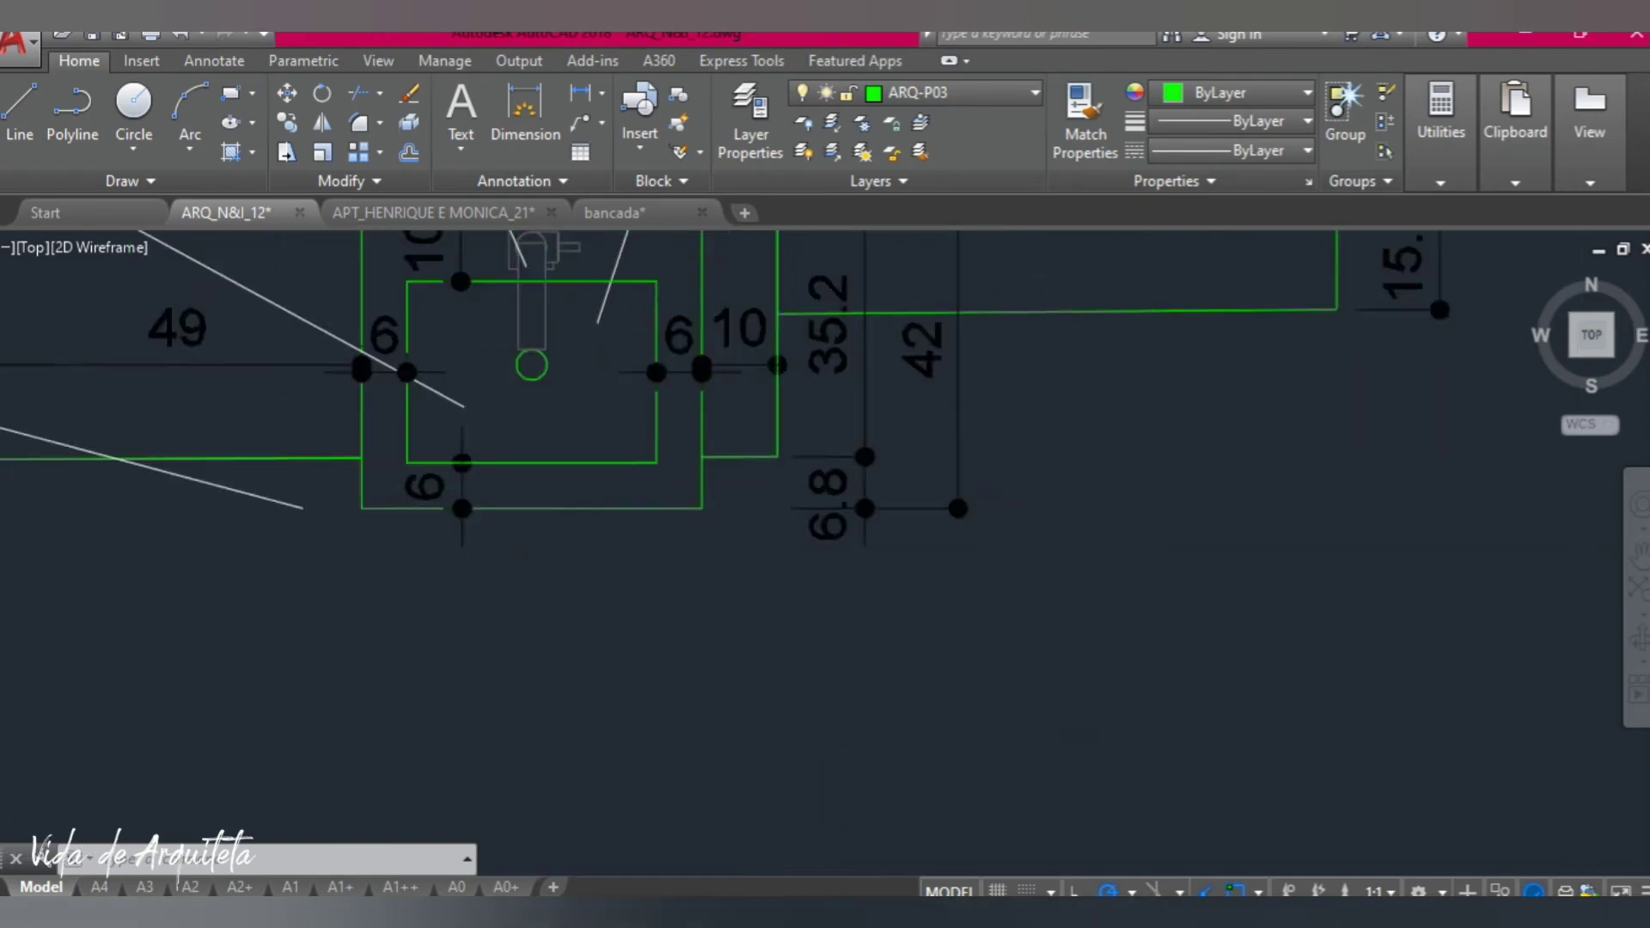
scroll(777, 262, up, 2)
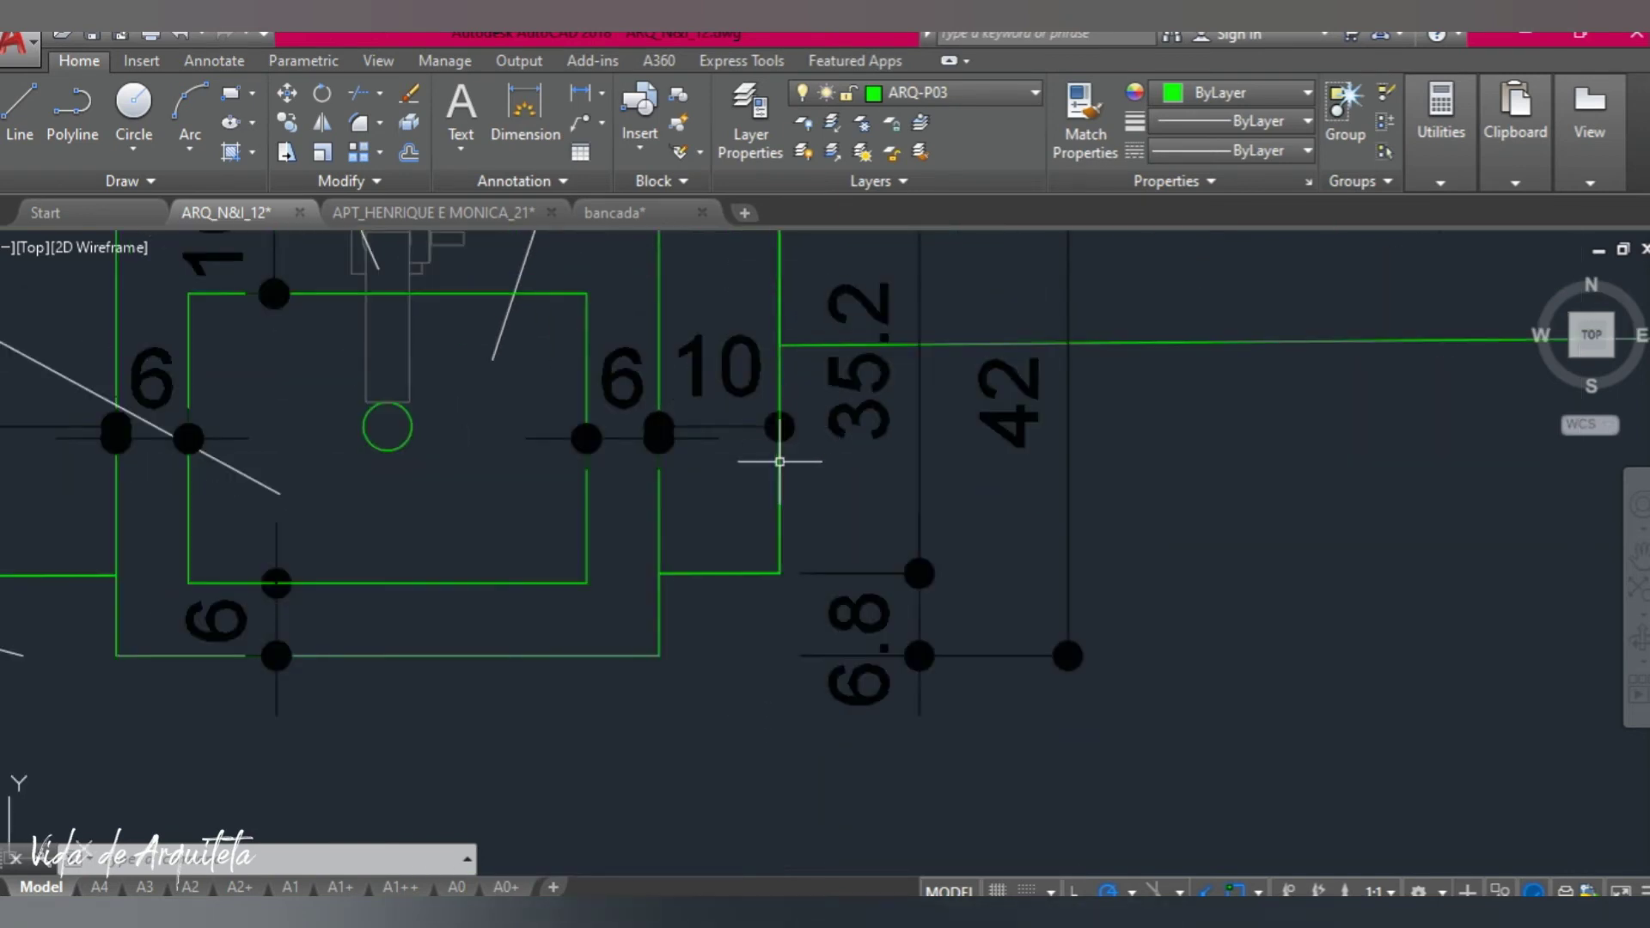
click(723, 423)
scroll(707, 422, up, 4)
click(663, 425)
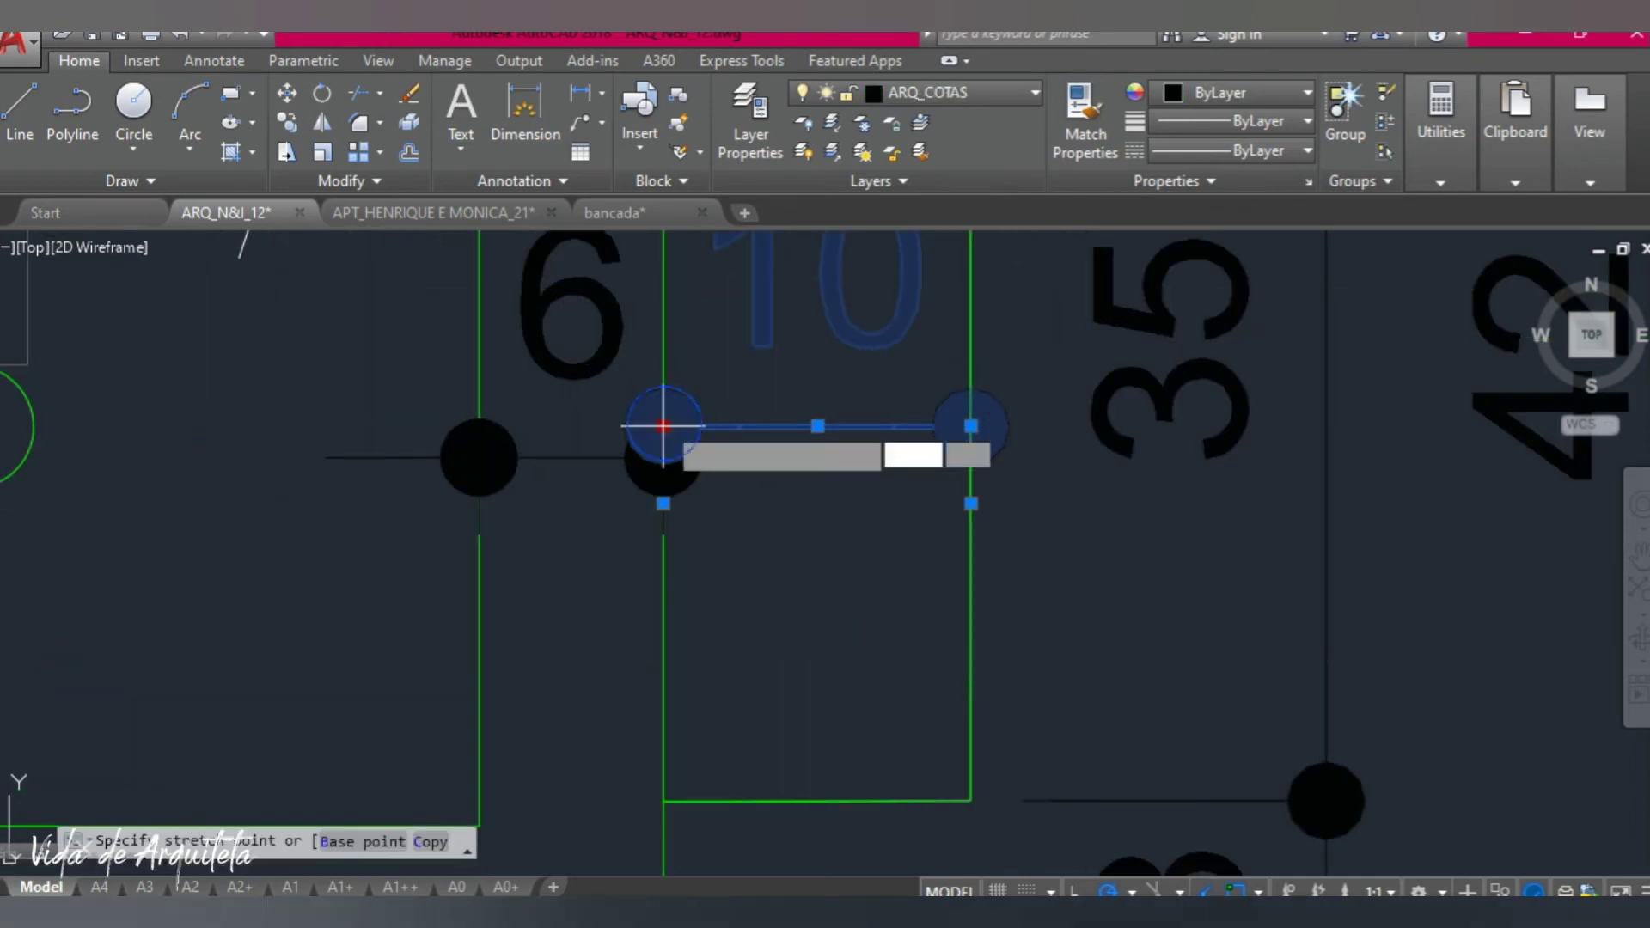
click(662, 456)
click(663, 457)
key(Escape)
key(Escape)
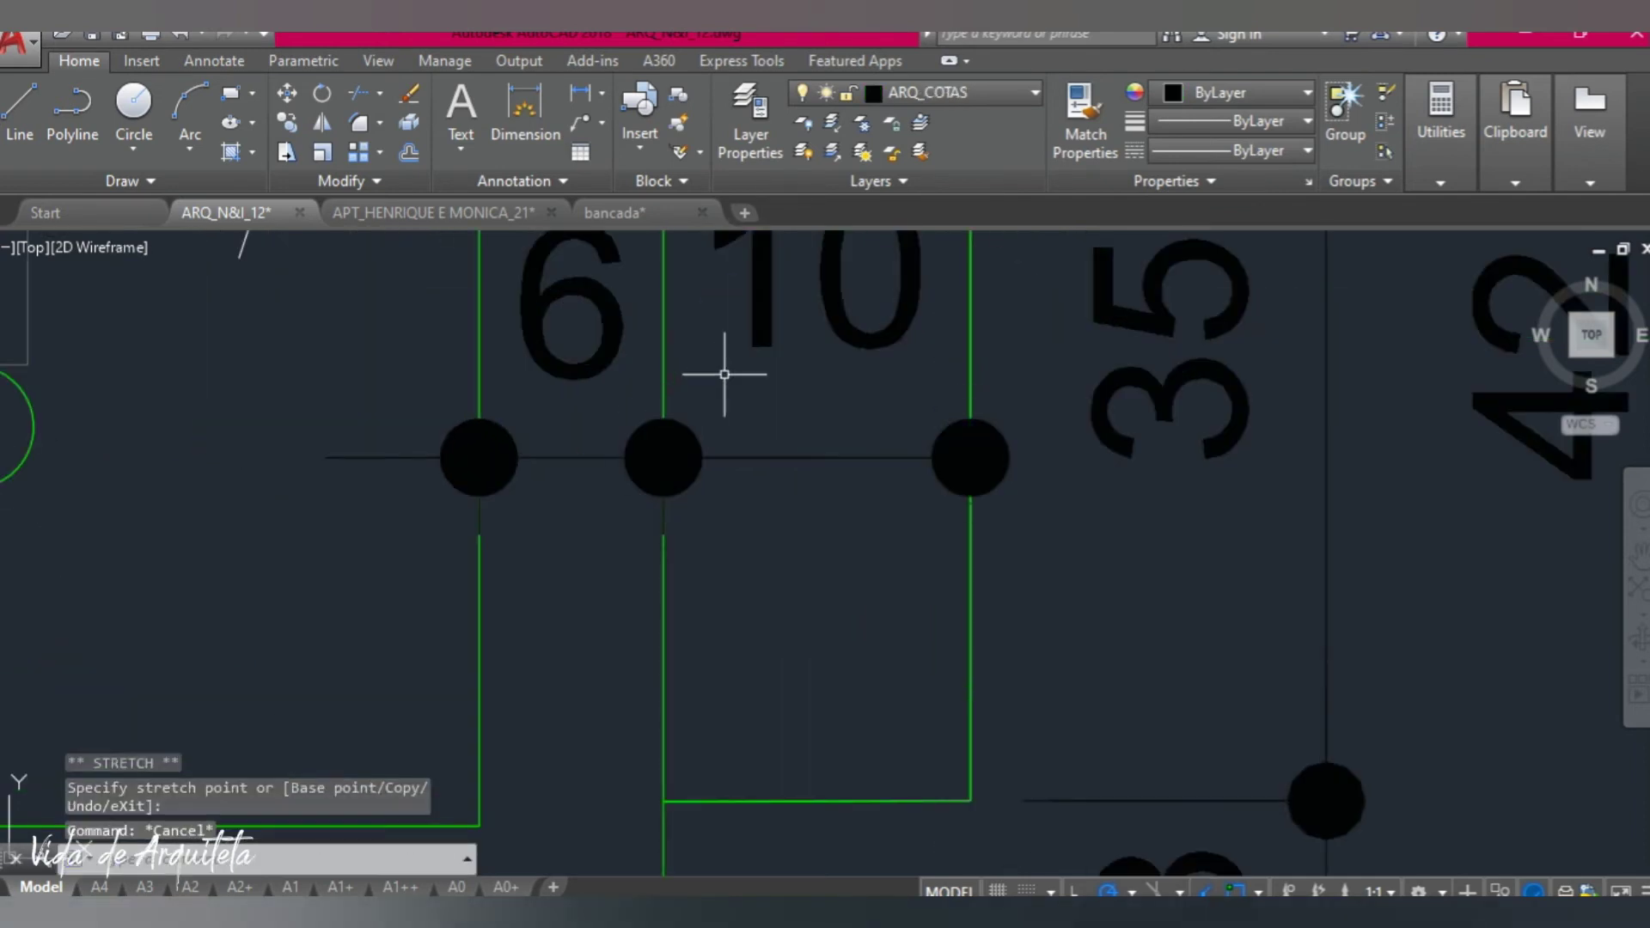
Zoom out and back in onto the green 3D countertop wireframe.
scroll(737, 368, down, 5)
scroll(718, 516, down, 2)
scroll(700, 565, down, 3)
scroll(701, 635, up, 6)
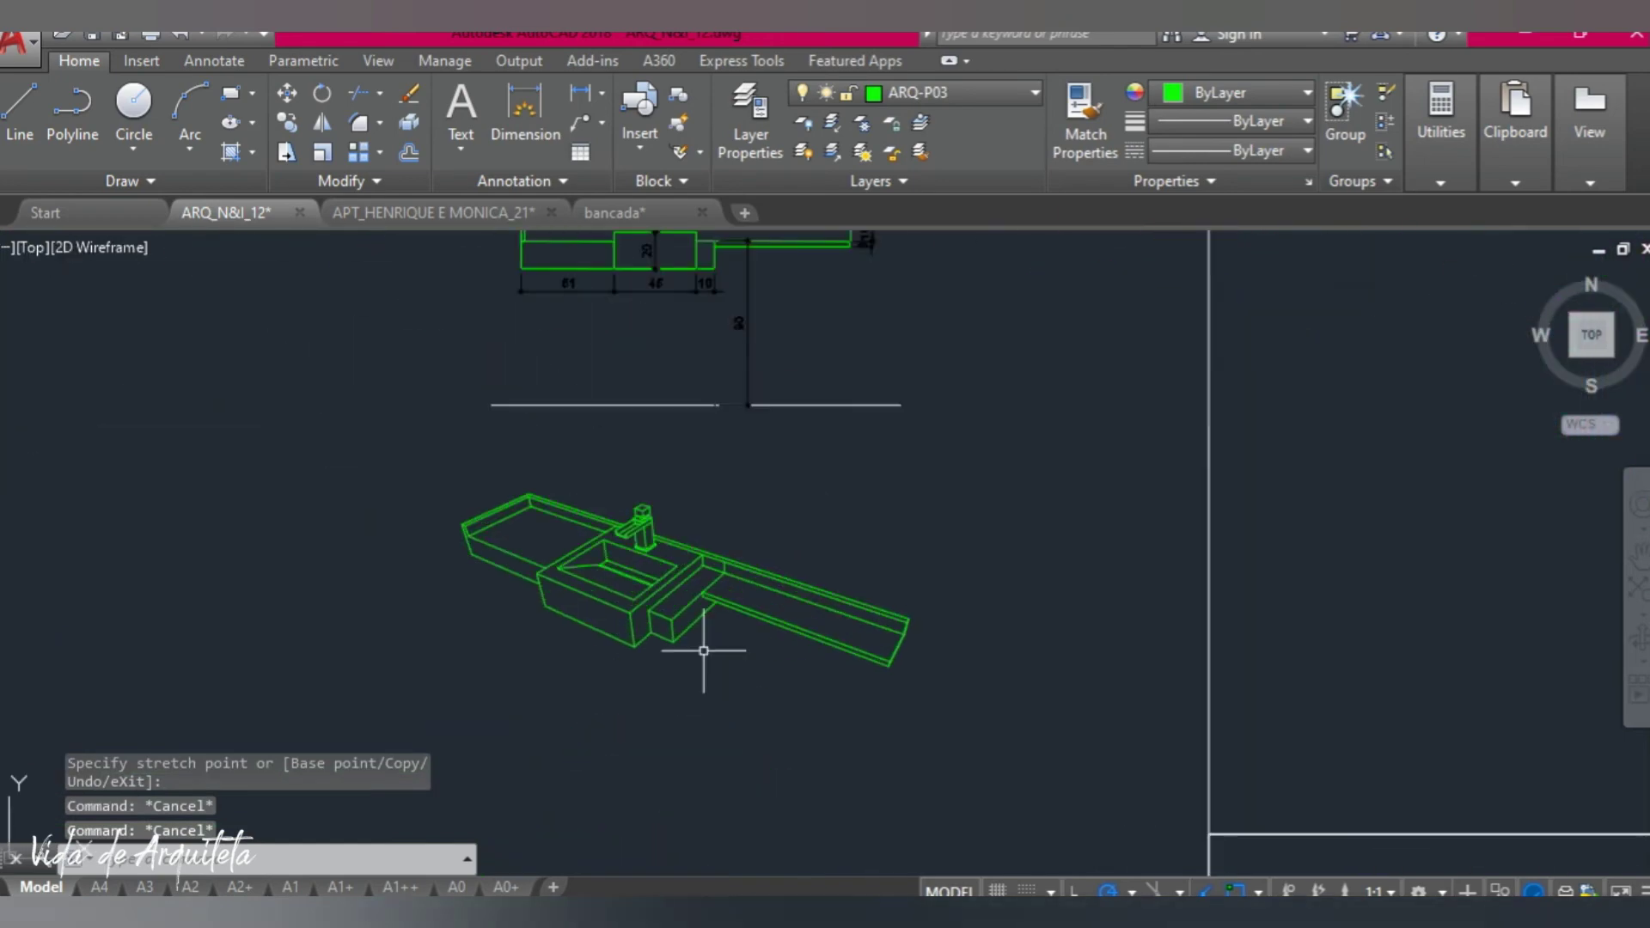
scroll(662, 636, up, 4)
Add an aligned 13.3 dimension along the small block's front edge, placed below the block.
click(603, 95)
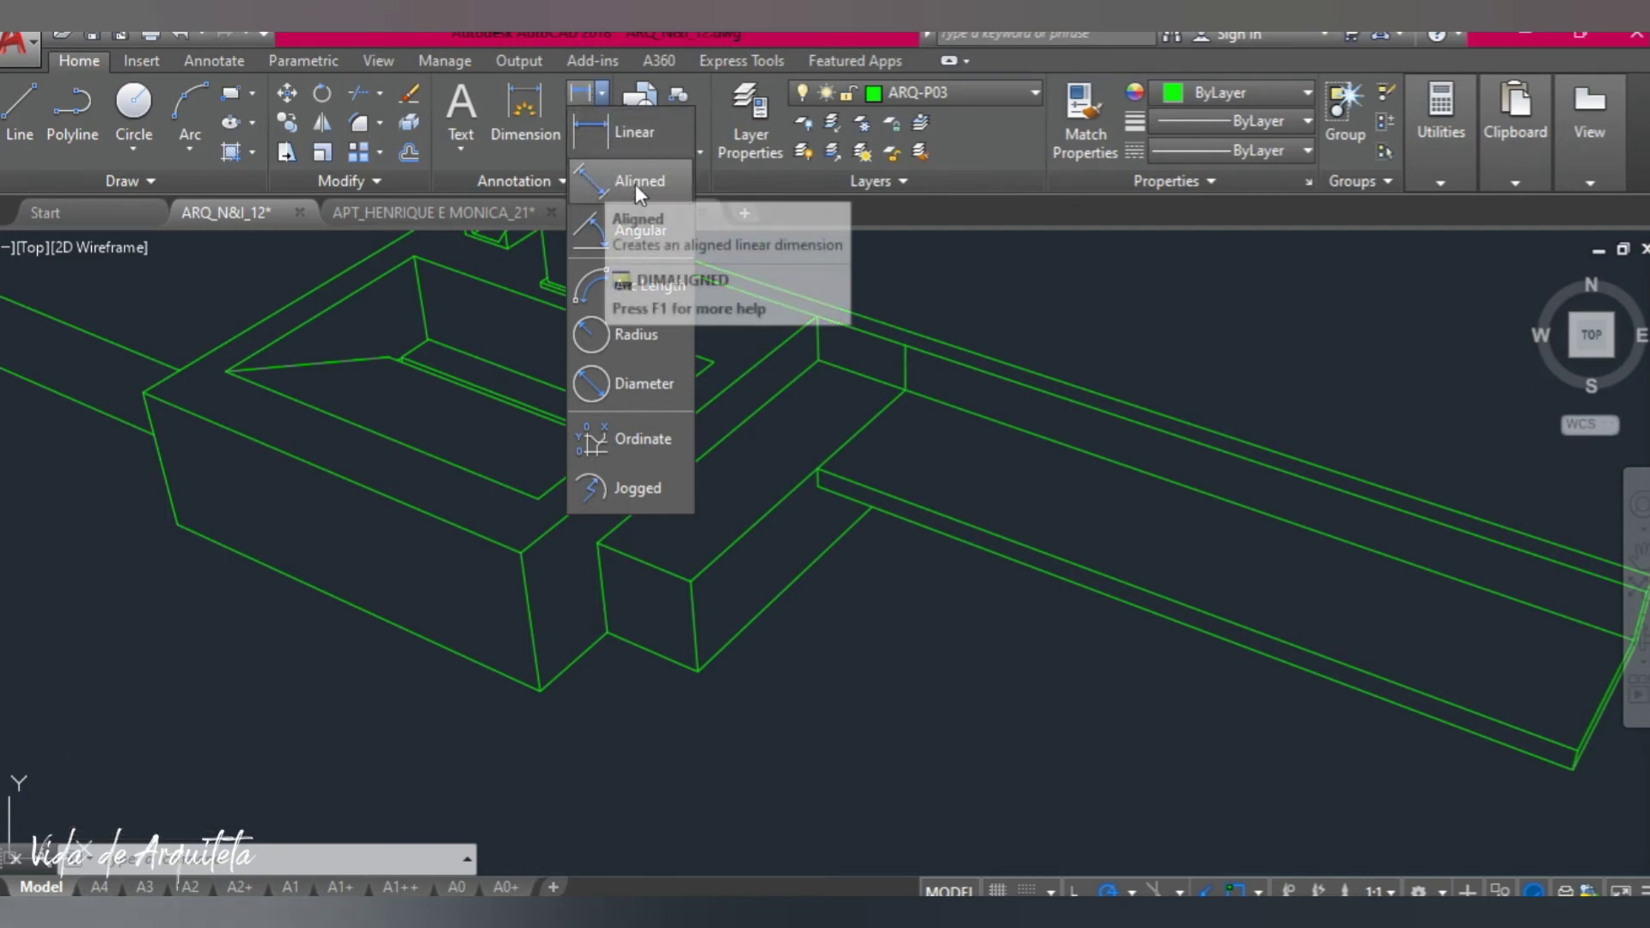
click(610, 178)
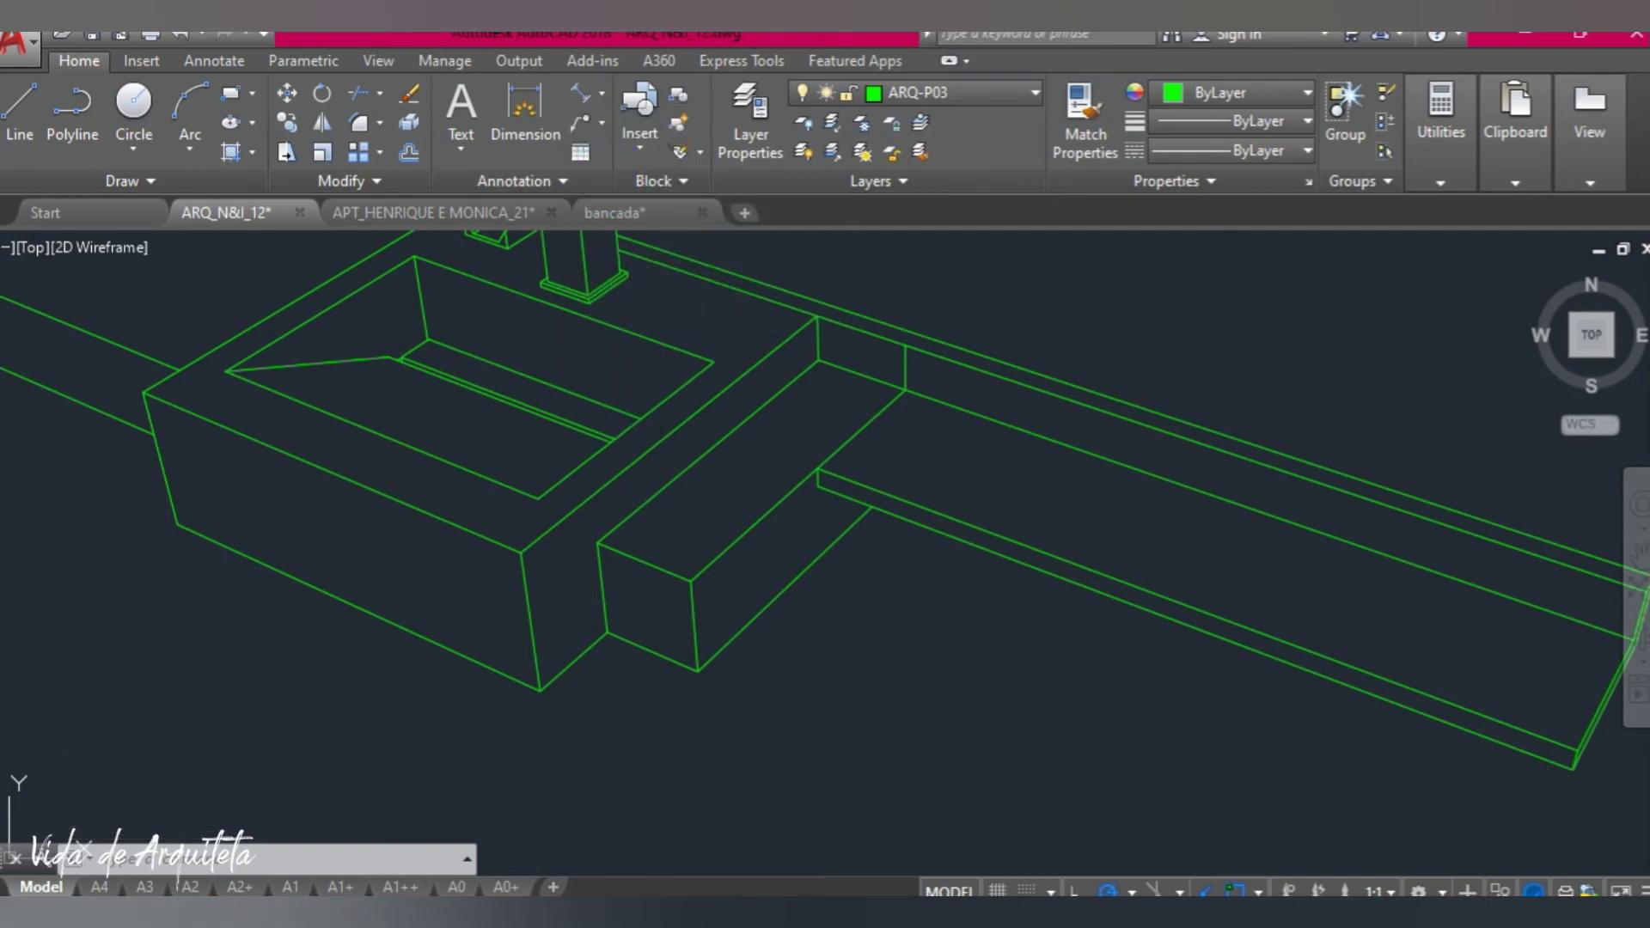
click(607, 632)
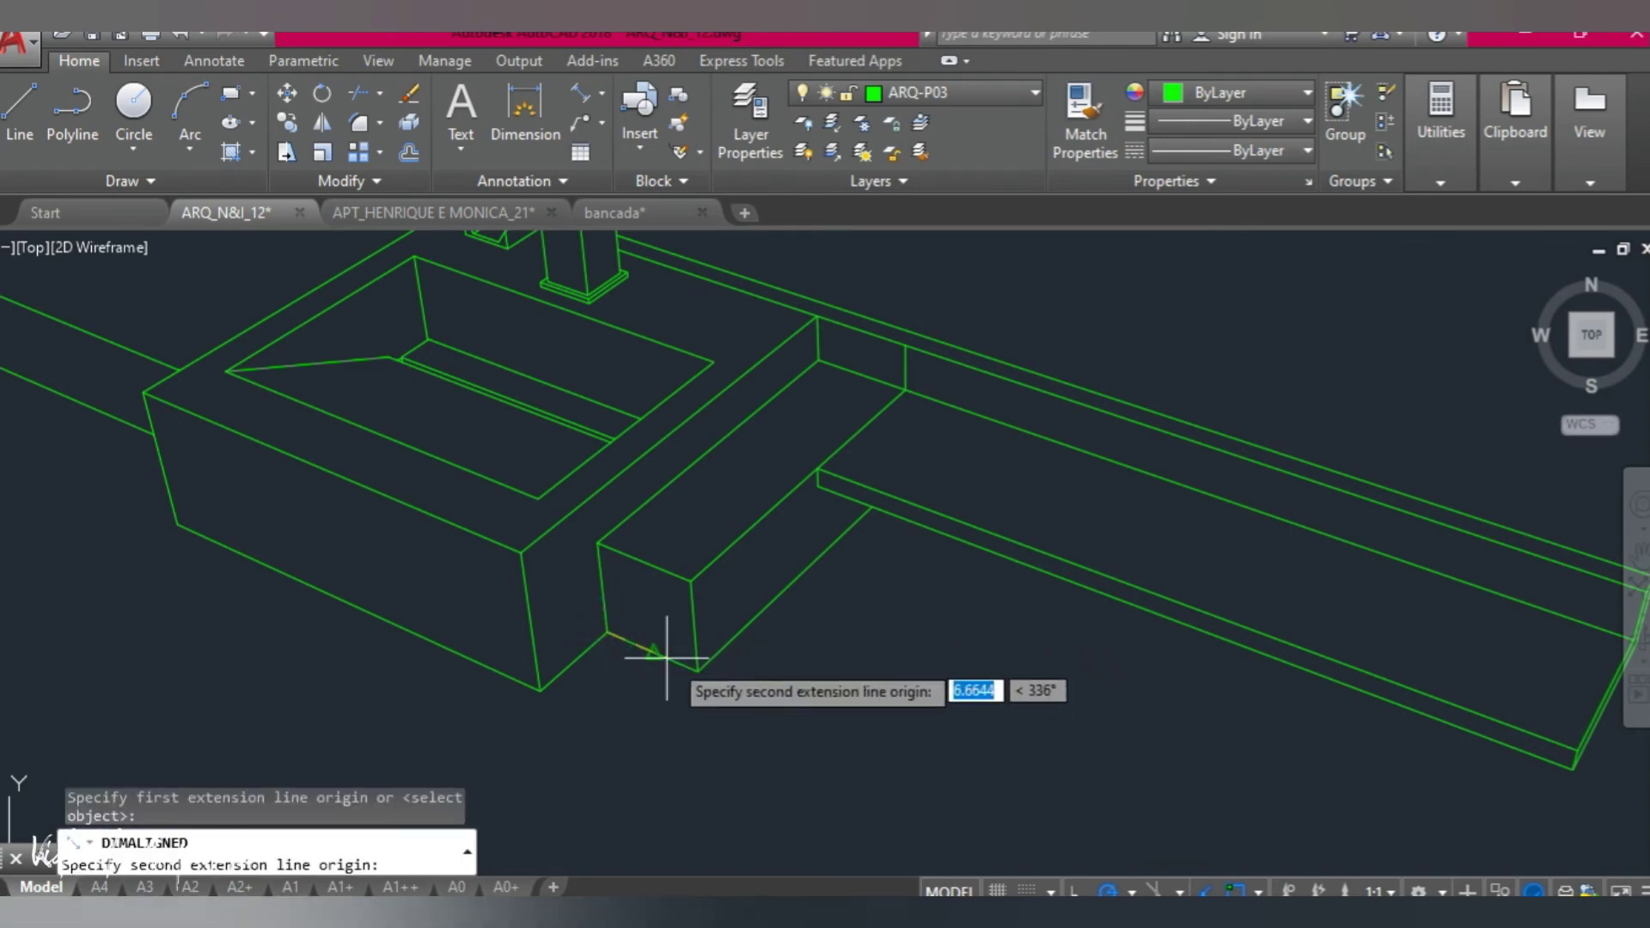
click(696, 669)
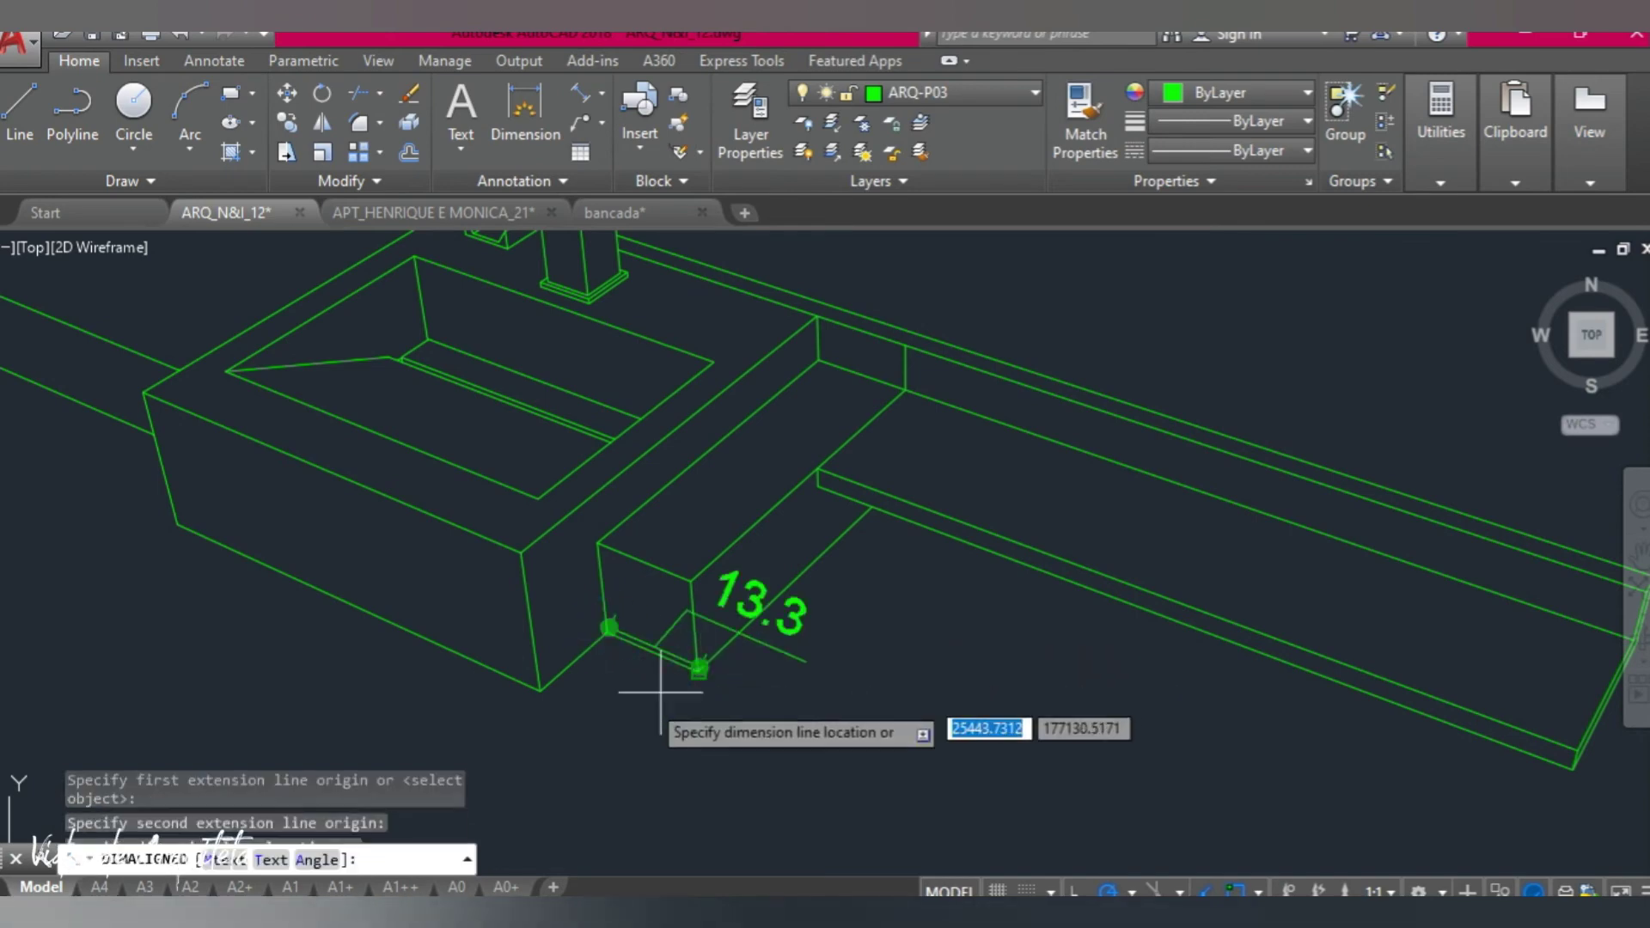
click(614, 741)
scroll(648, 559, down, 2)
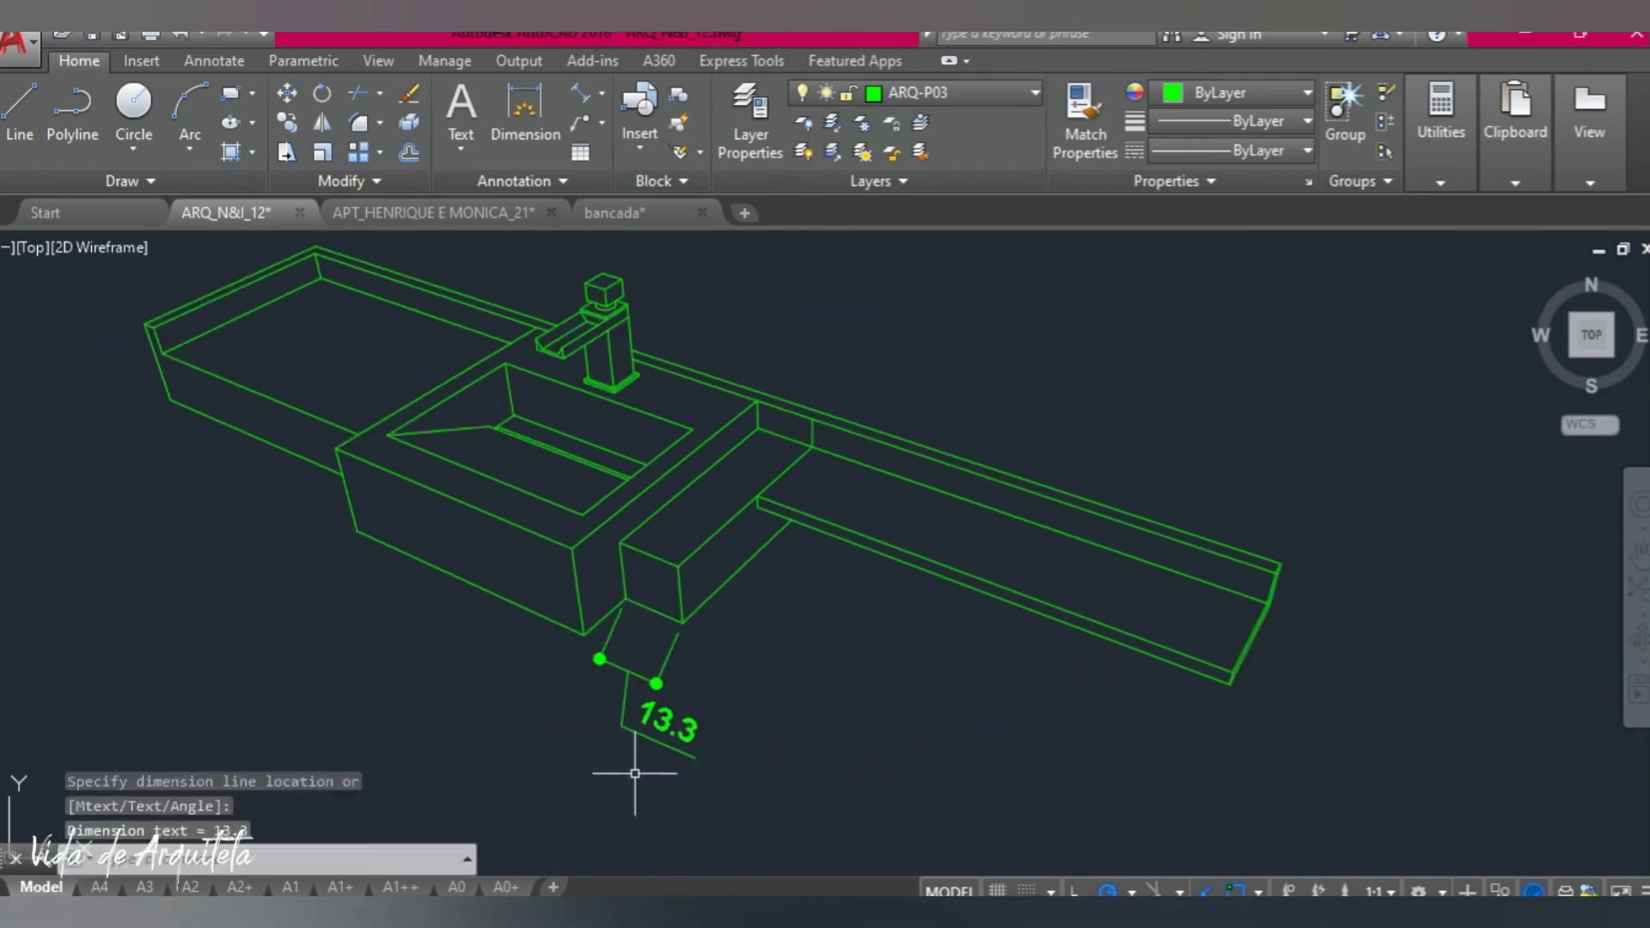
scroll(633, 774, up, 2)
Open the 13.3 dimension's text for in-place editing.
click(681, 689)
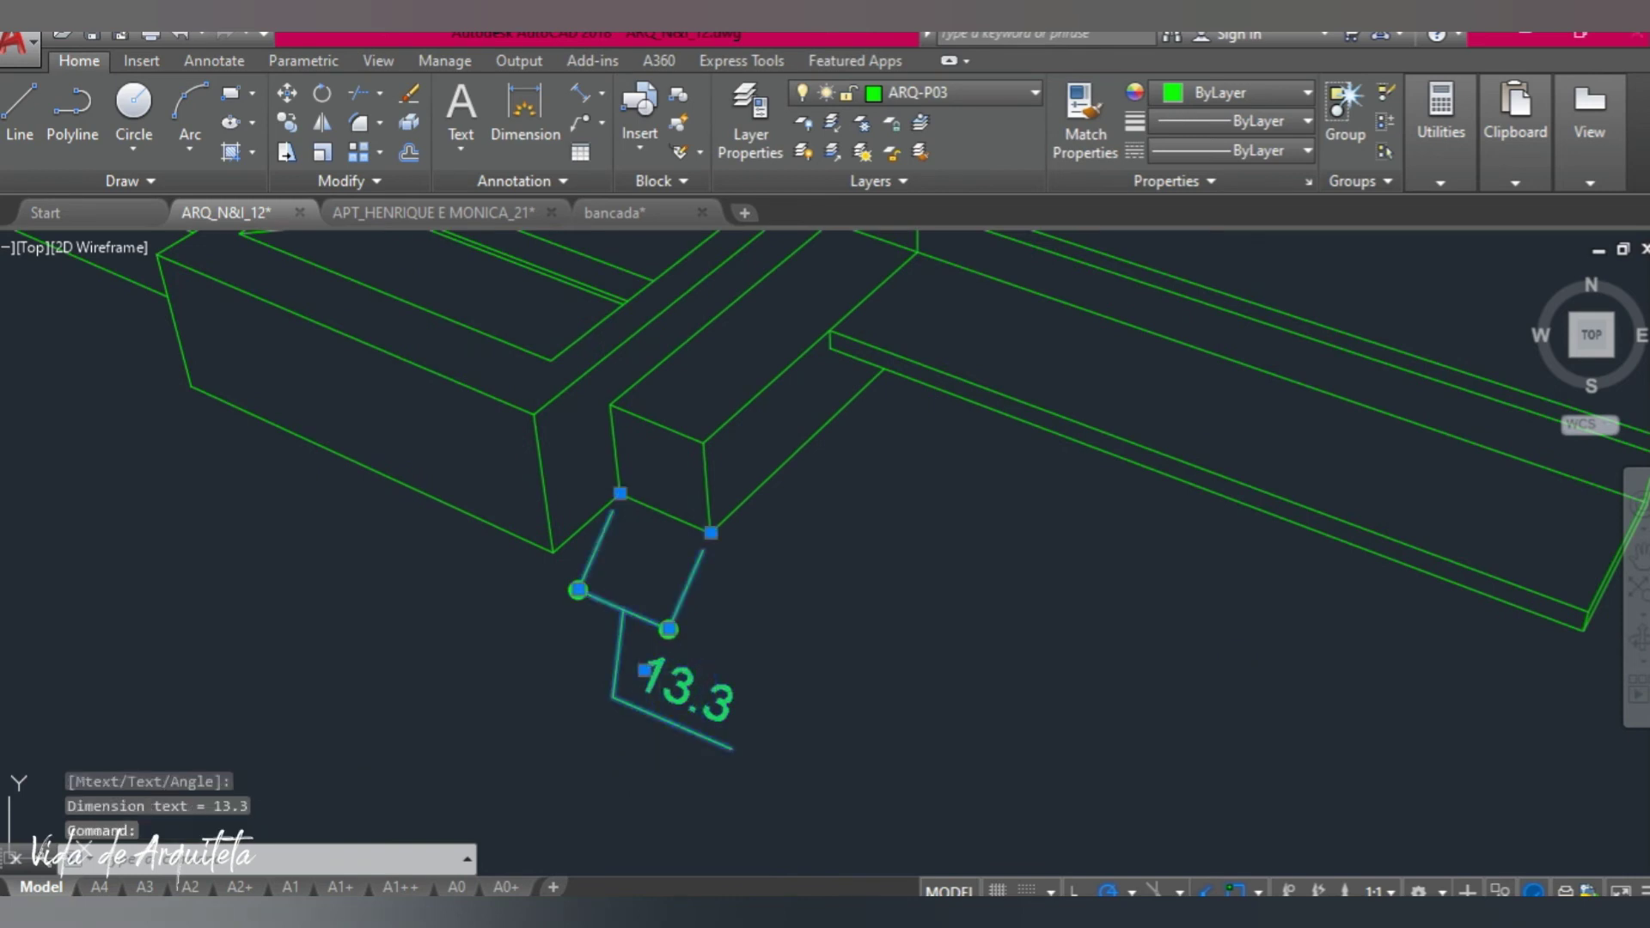
double_click(688, 687)
scroll(688, 687, down, 2)
scroll(739, 734, down, 3)
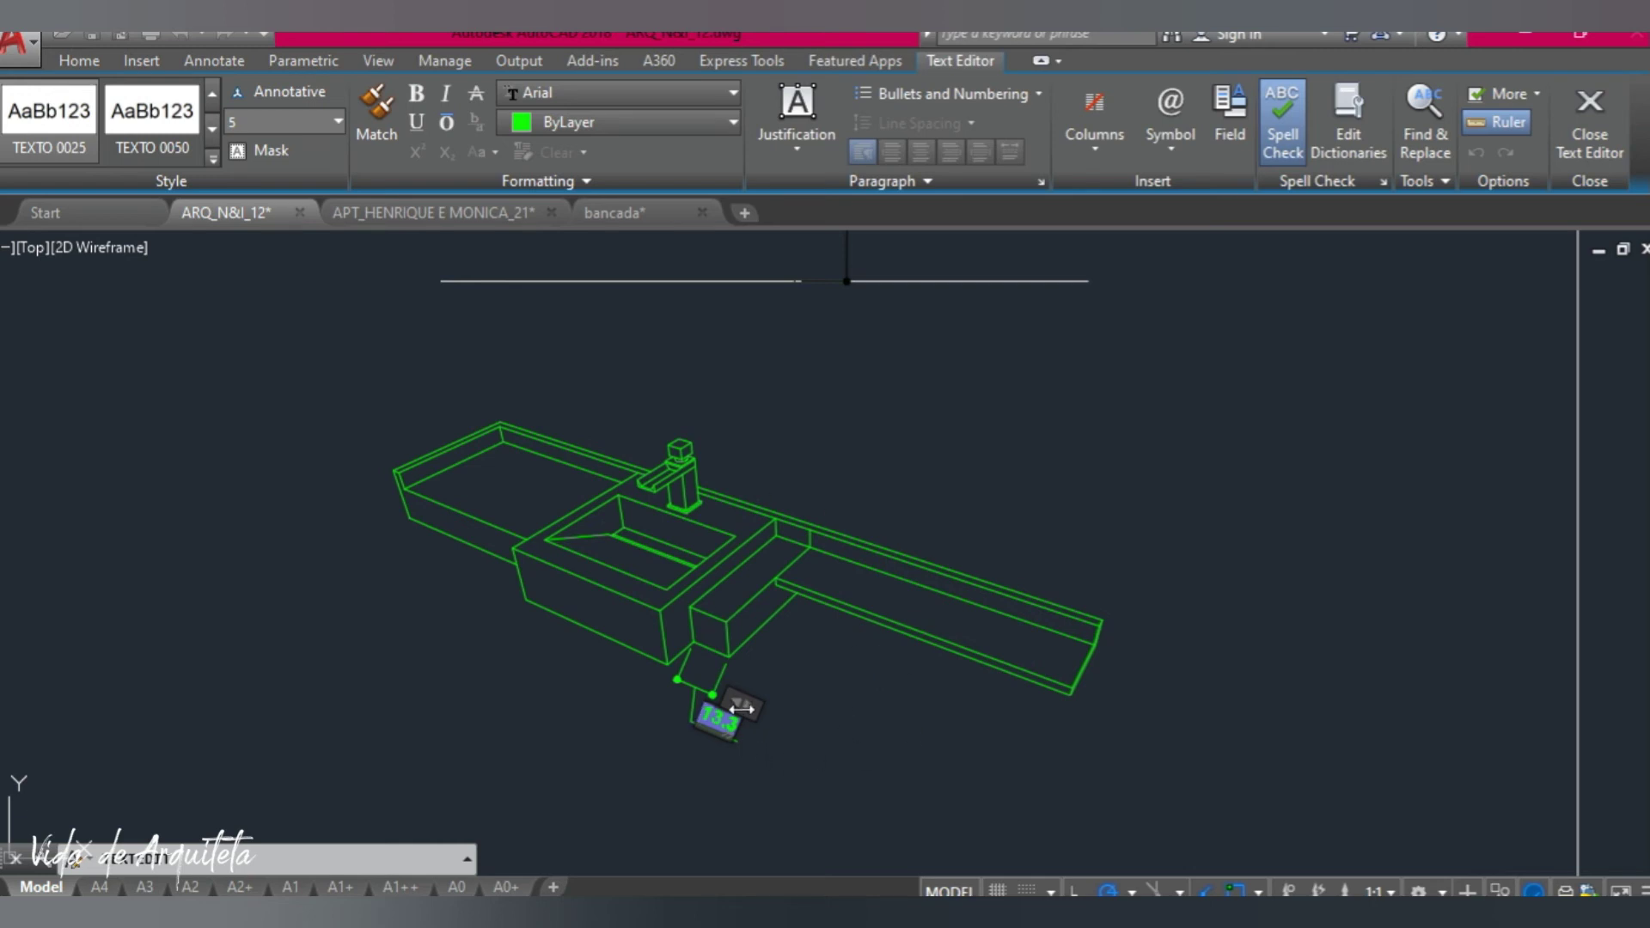
Change the front-edge dimension text from 13.3 to 10.
scroll(741, 708, up, 2)
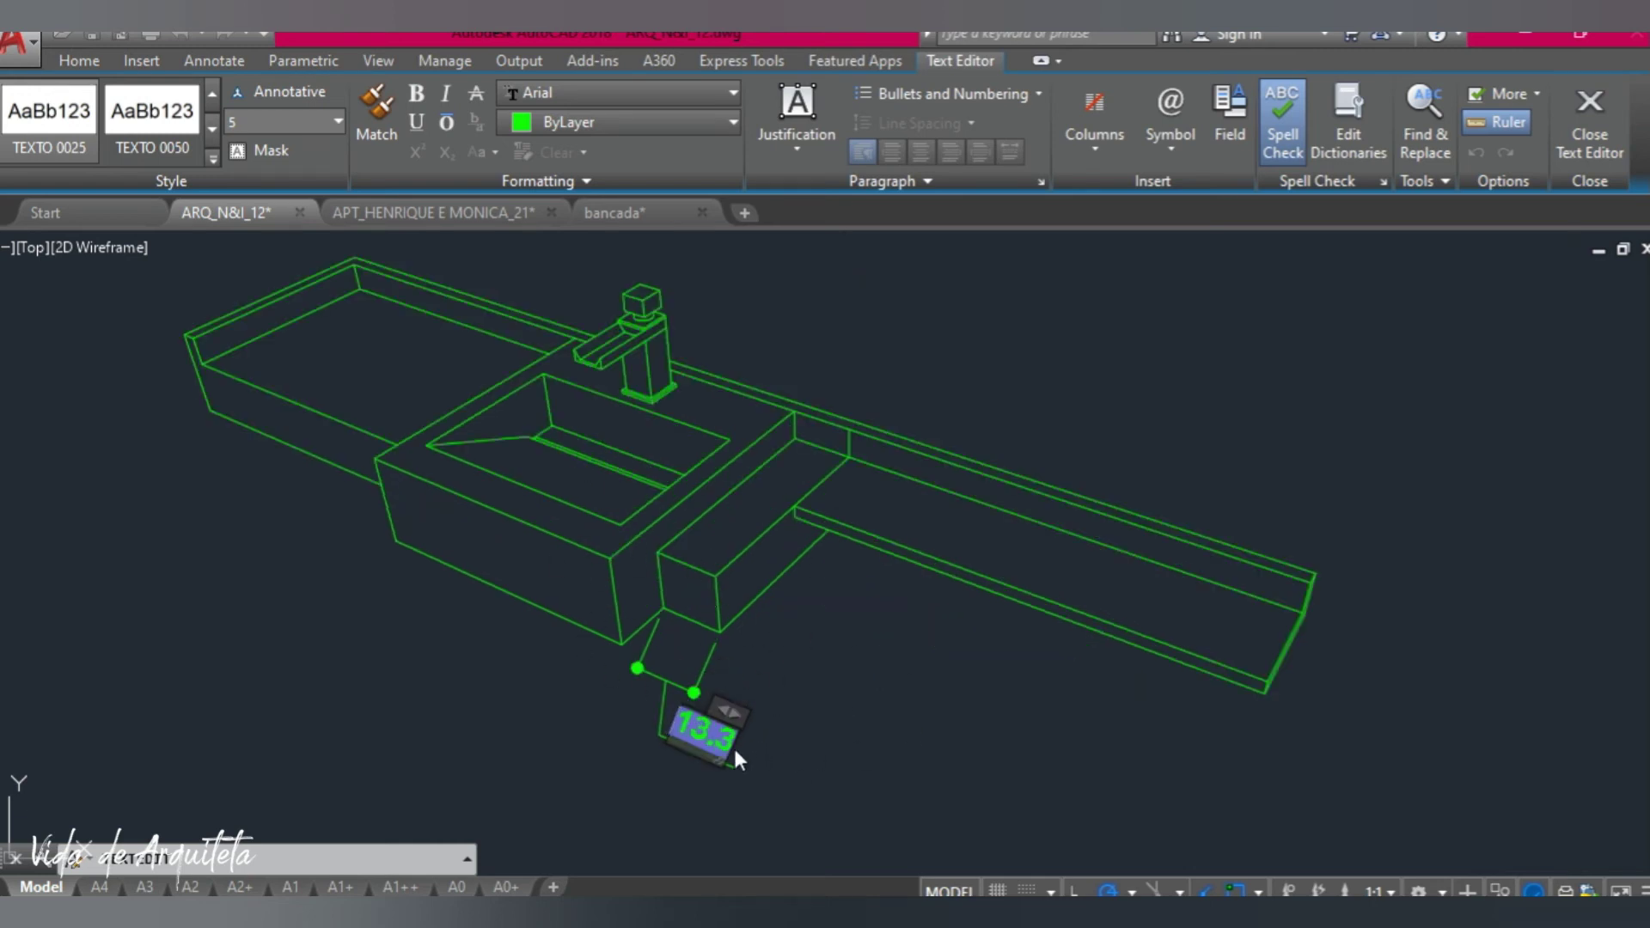
text(10)
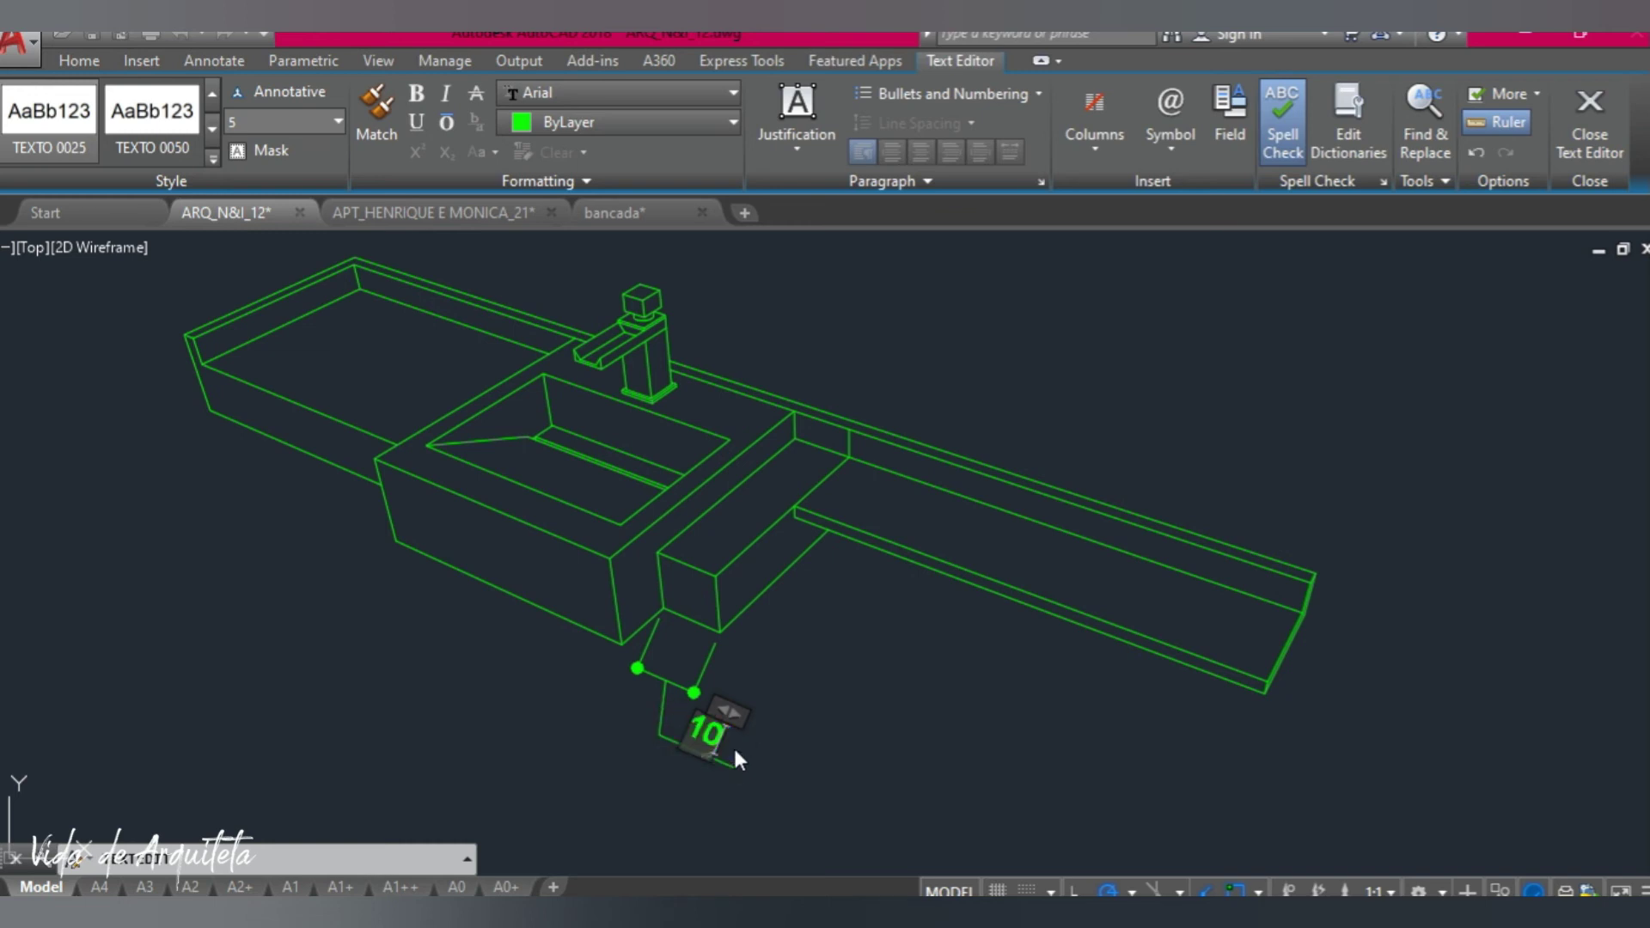
click(788, 694)
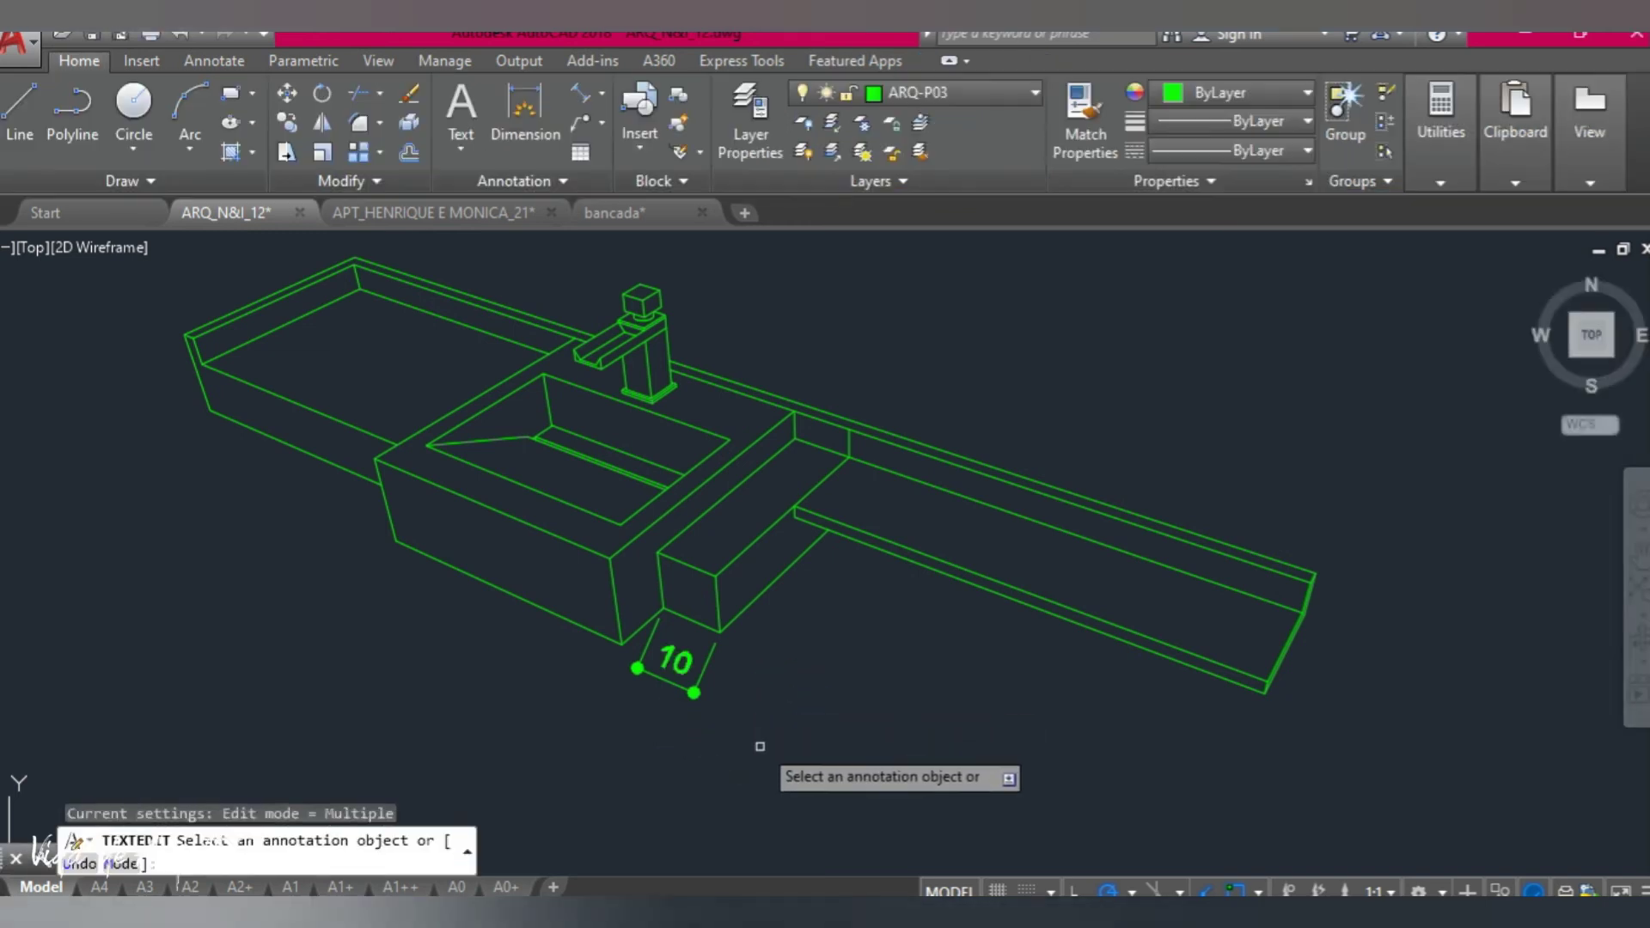
key(Escape)
Move the 10 dimension line farther out below the block.
click(692, 687)
scroll(693, 692, up, 2)
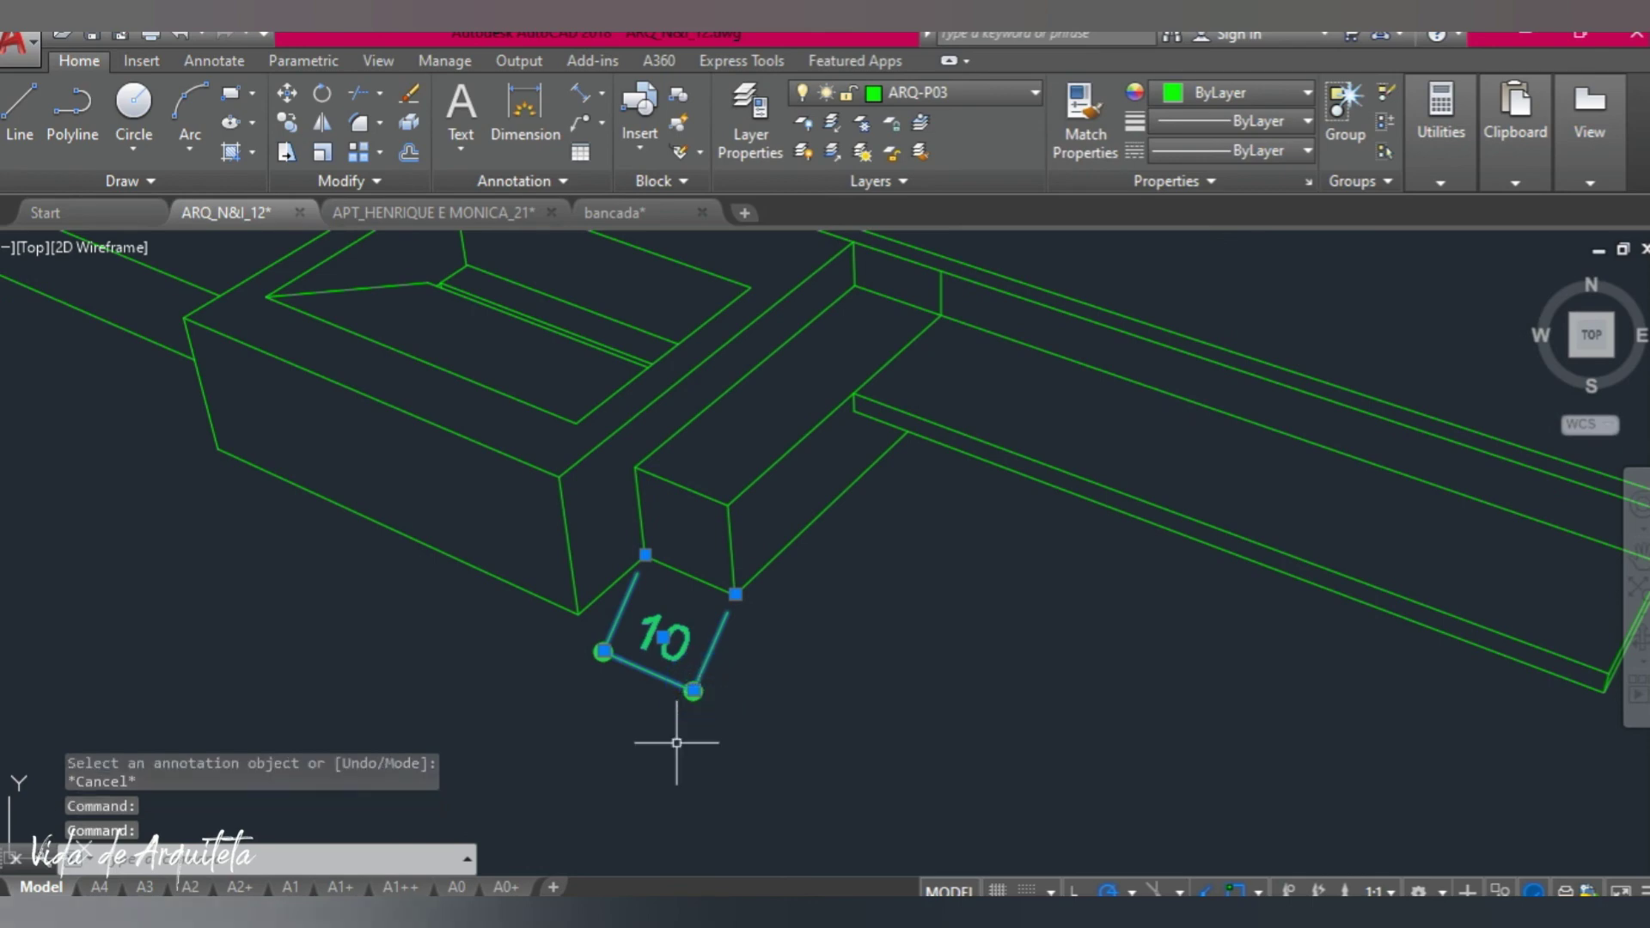
click(693, 692)
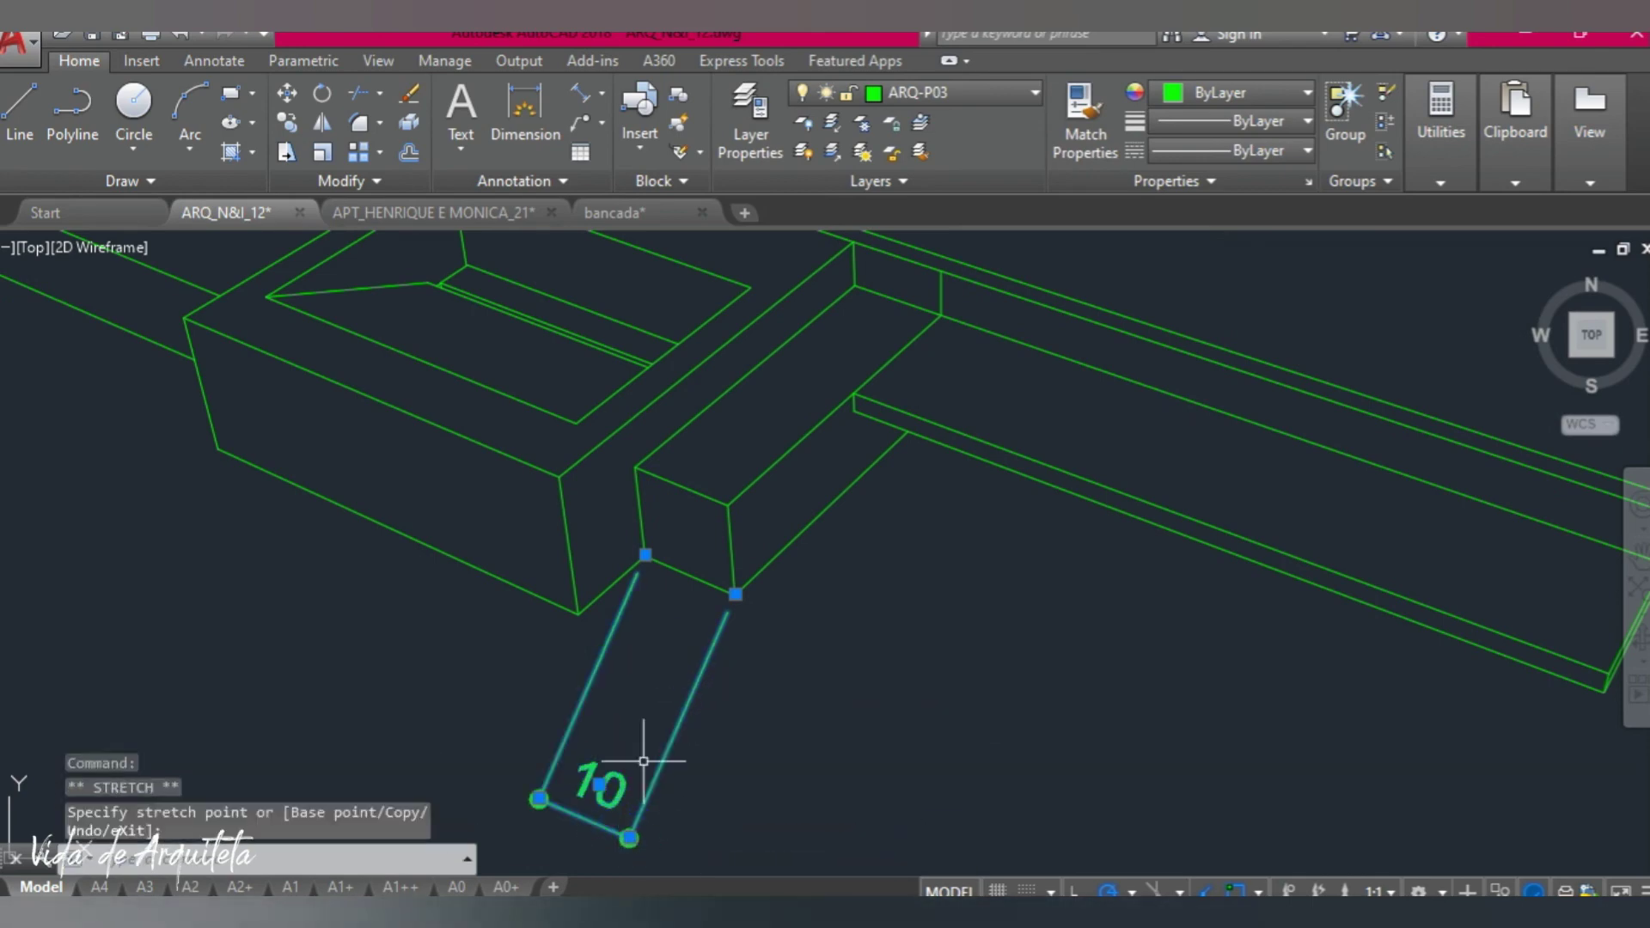
scroll(598, 783, down, 4)
key(Escape)
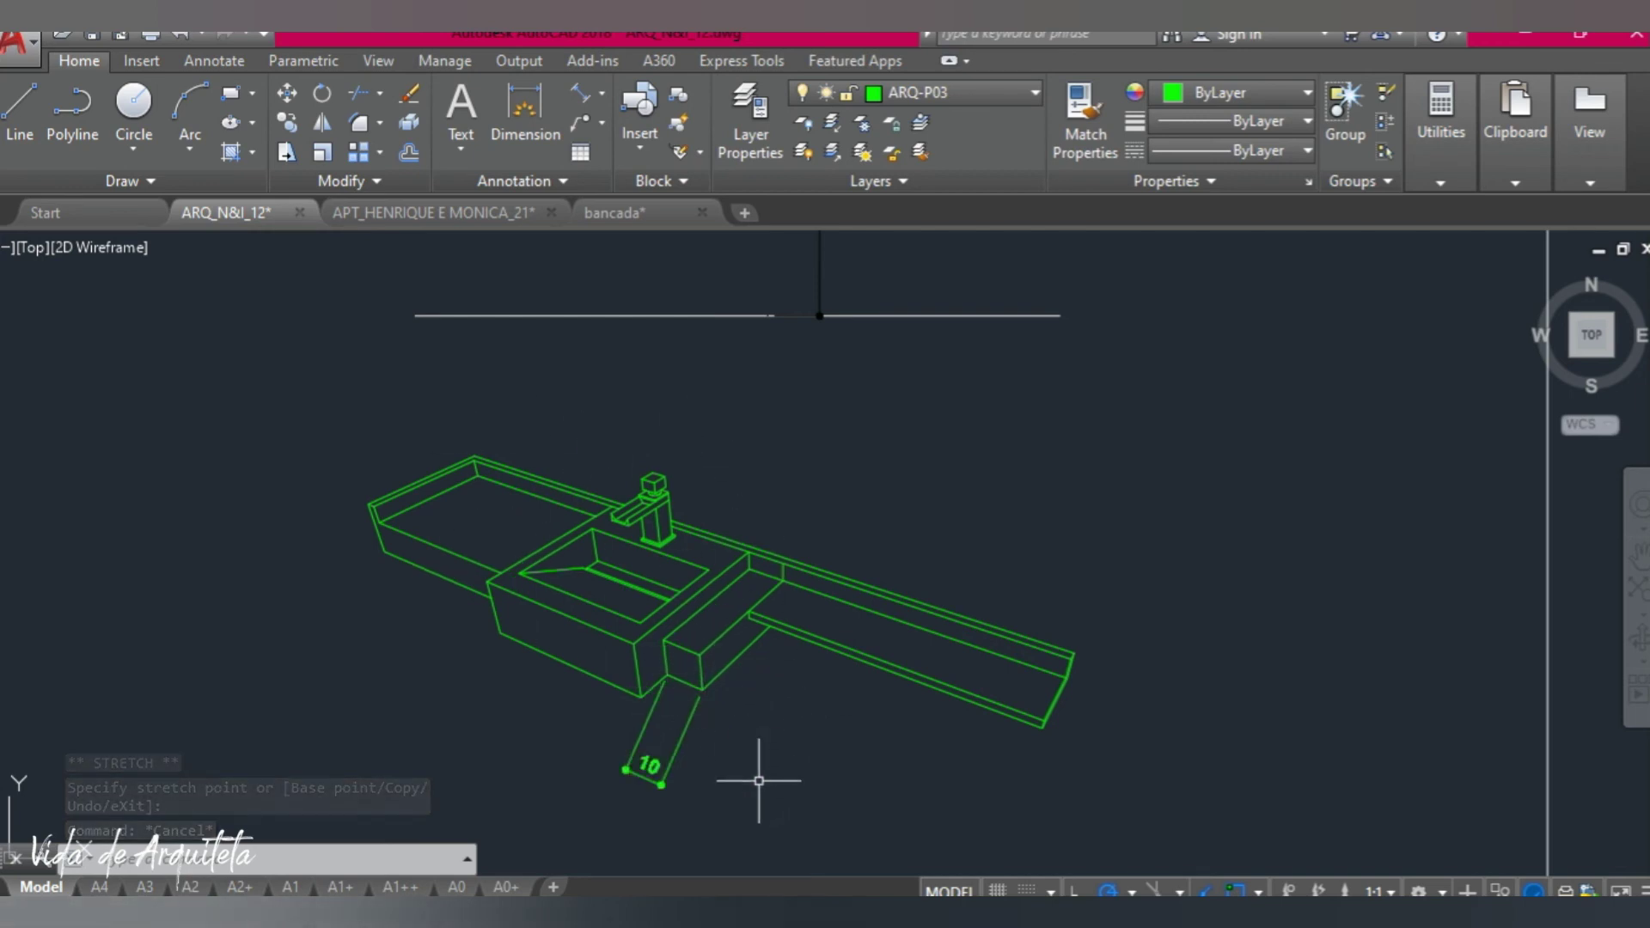
Pan and zoom around the drawing to review the rest of the granite sink plan.
scroll(646, 766, up, 3)
scroll(649, 769, up, 3)
scroll(657, 739, down, 5)
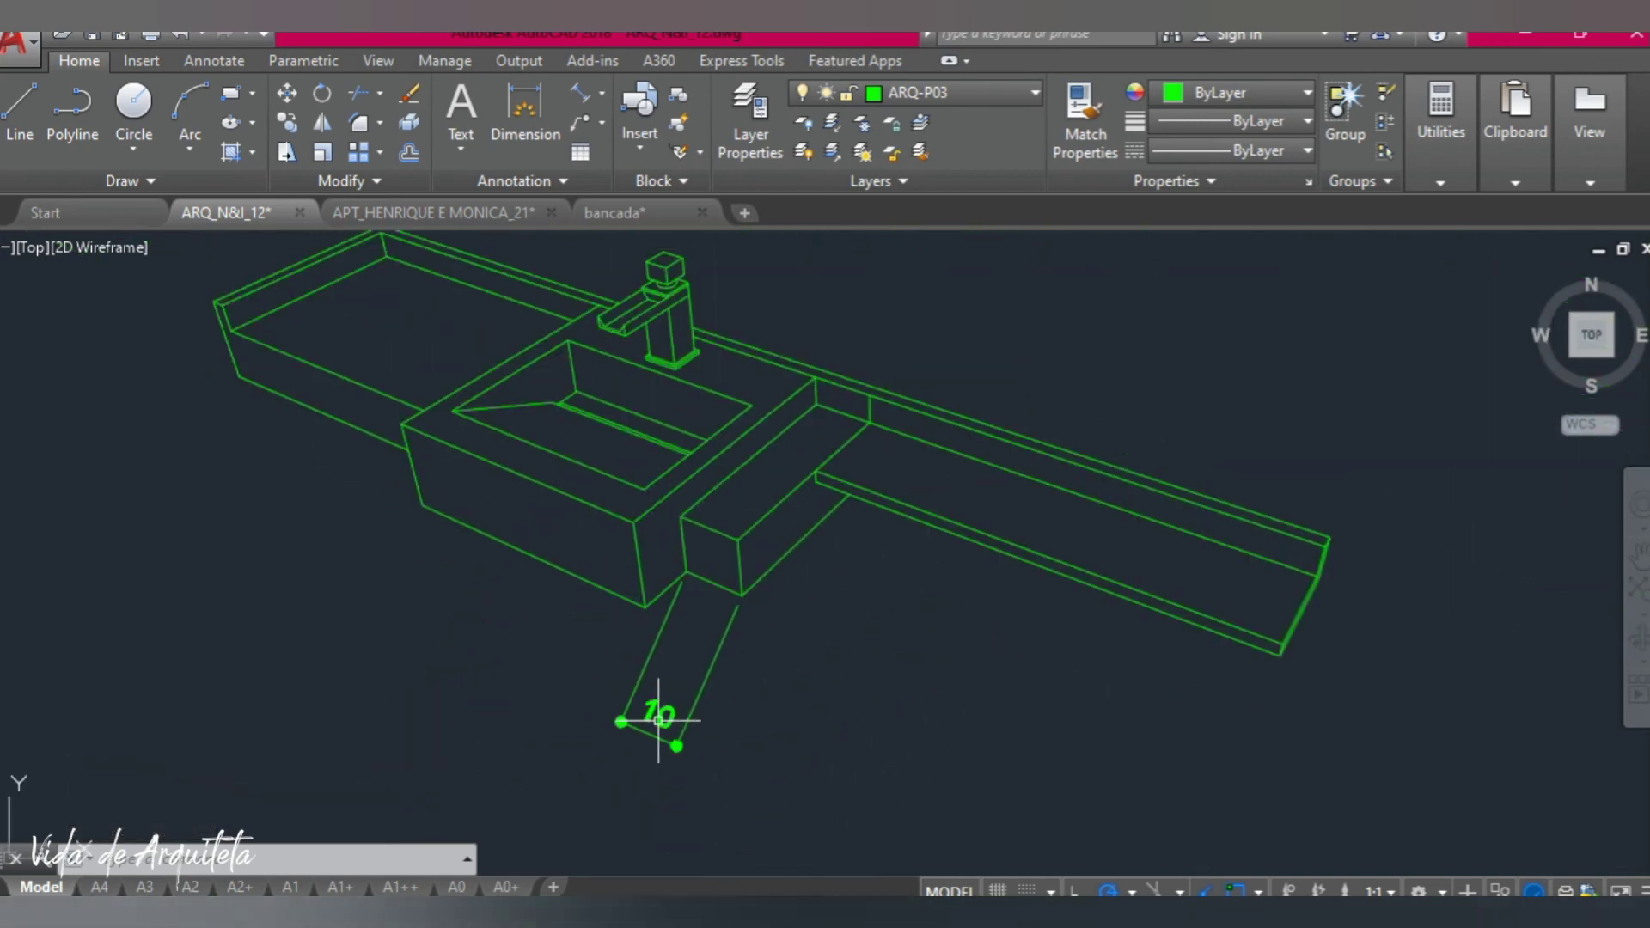
scroll(658, 720, up, 3)
scroll(657, 718, down, 3)
scroll(691, 769, down, 2)
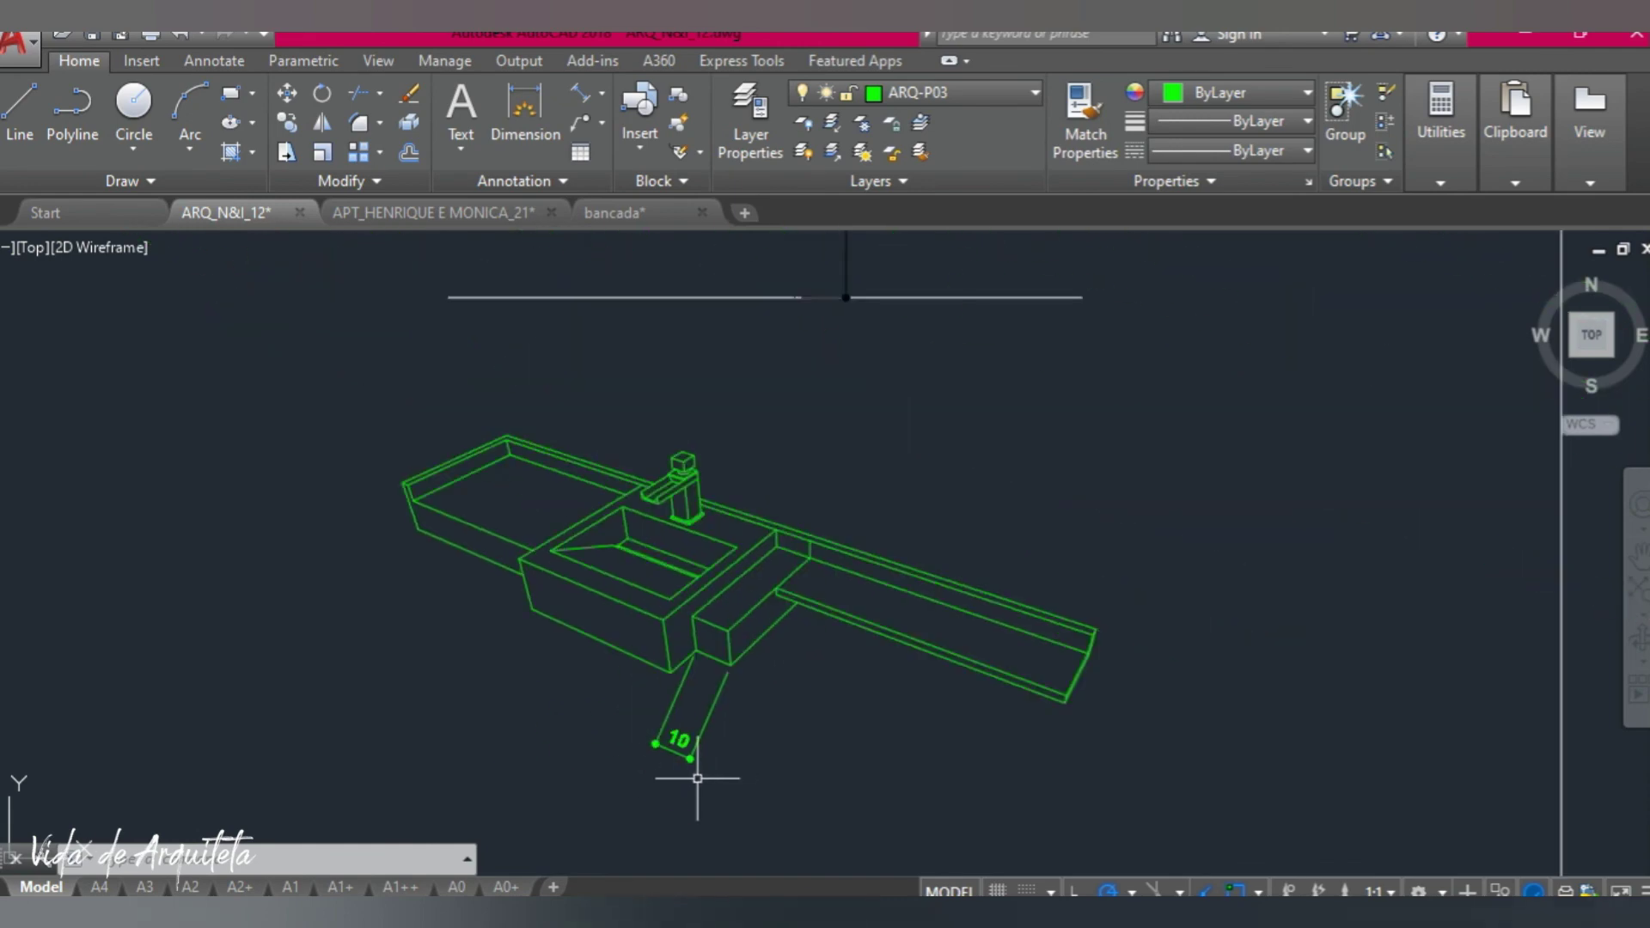
scroll(730, 748, down, 4)
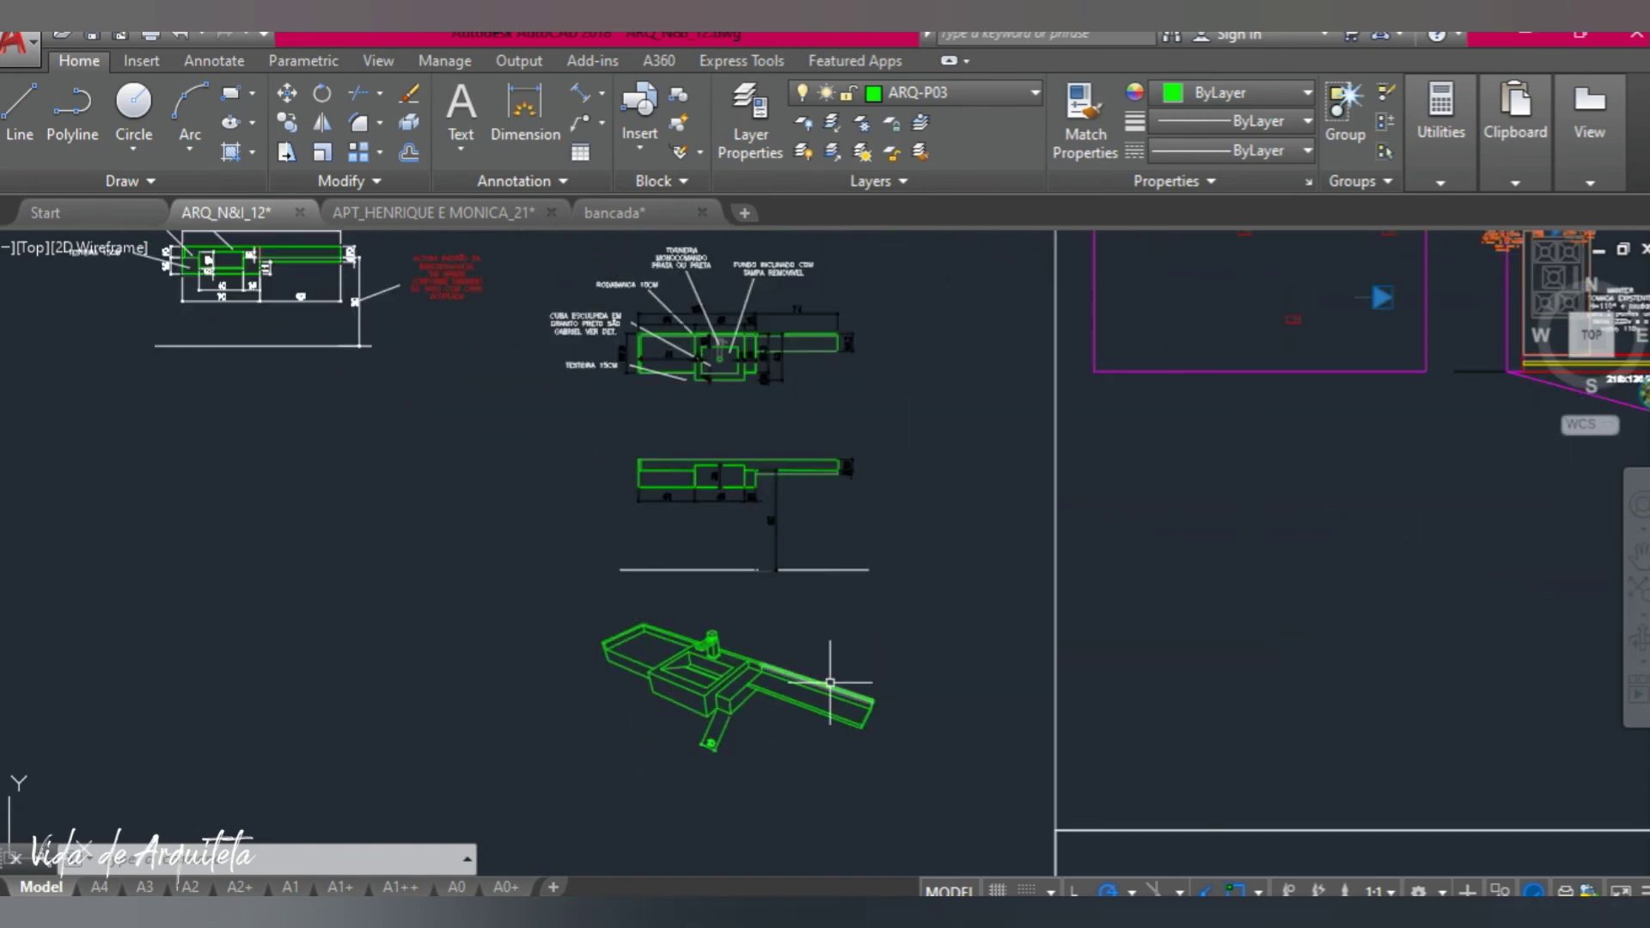
scroll(742, 729, down, 2)
scroll(742, 729, down, 2)
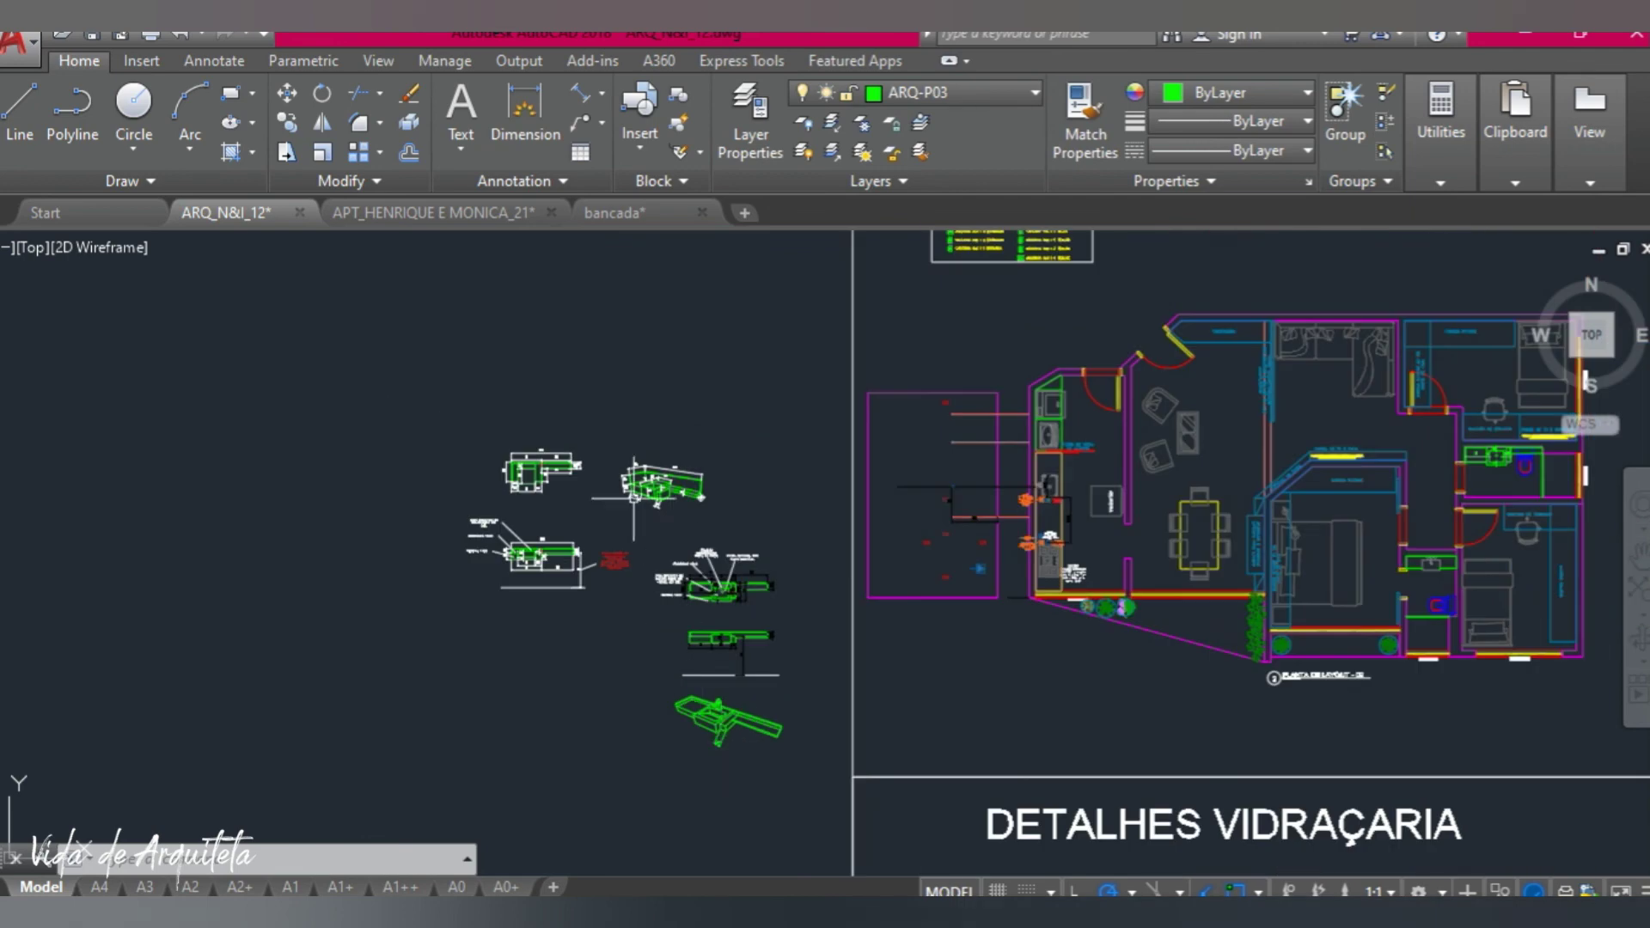
scroll(656, 483, up, 6)
scroll(661, 454, up, 4)
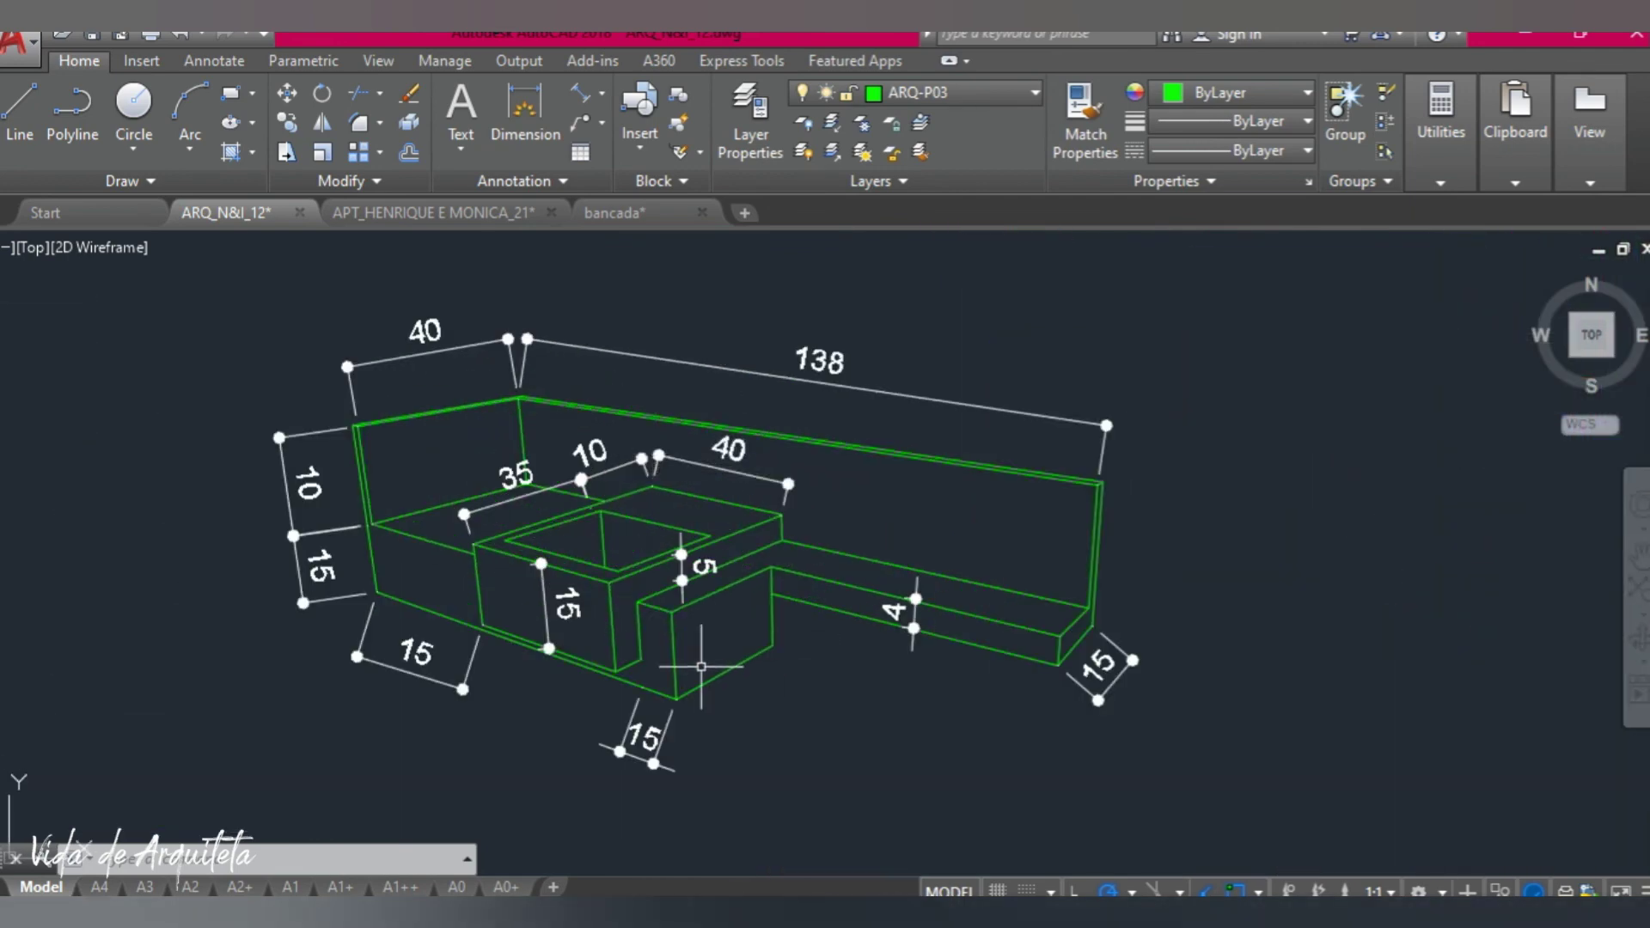
scroll(701, 660, up, 2)
scroll(702, 661, down, 2)
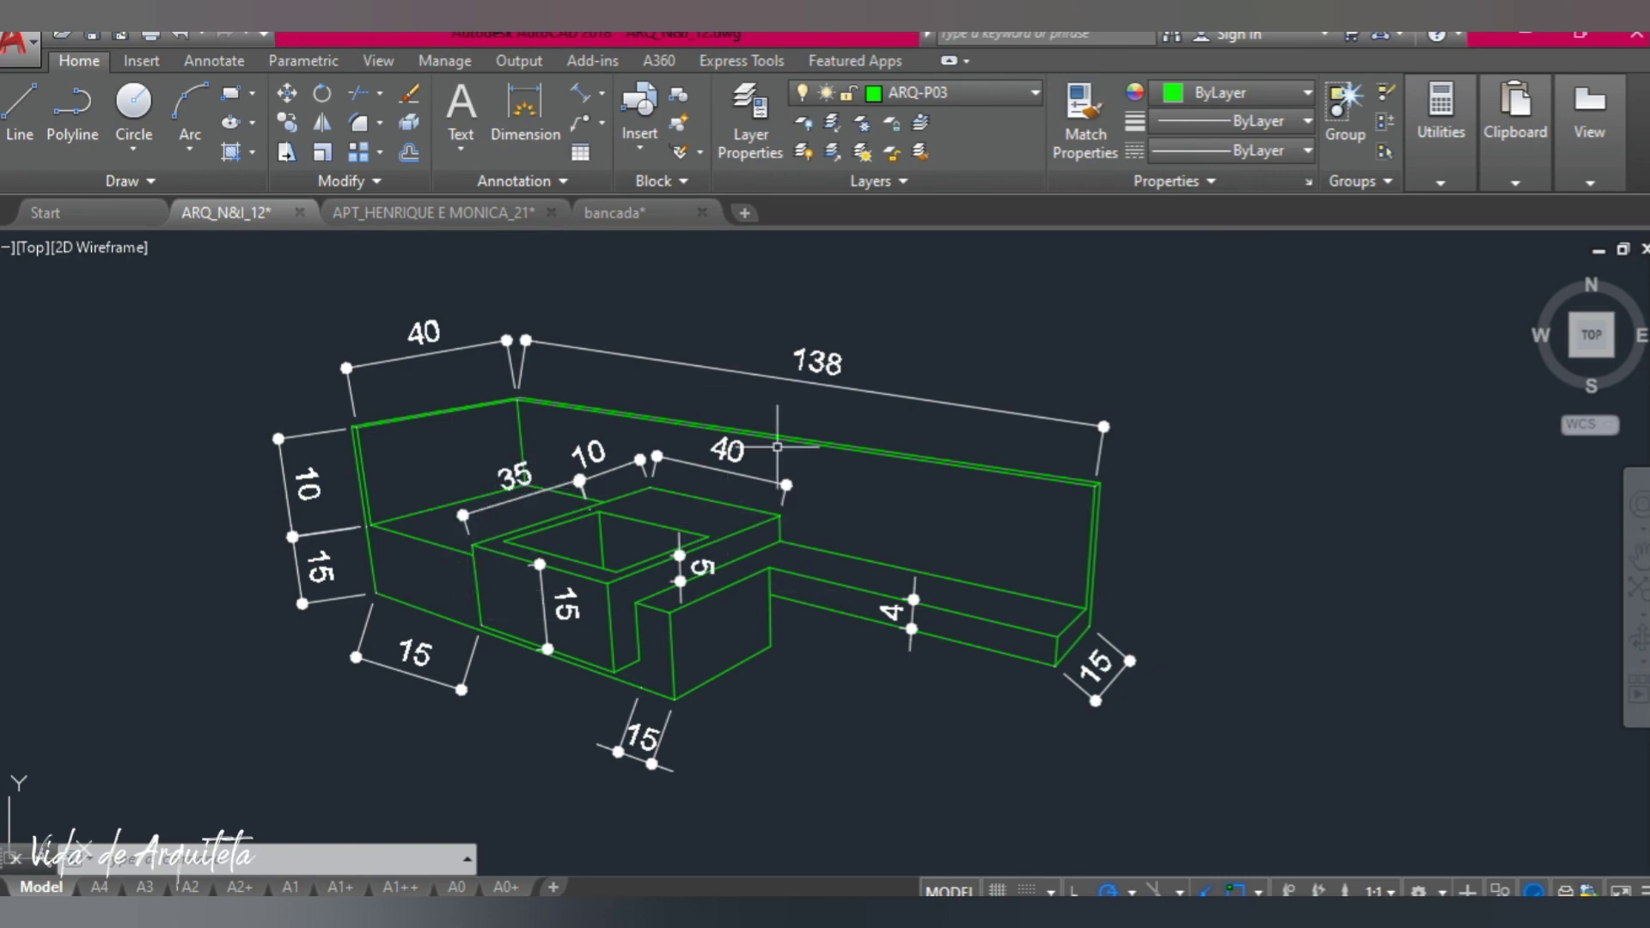
scroll(778, 446, down, 3)
scroll(778, 446, down, 1)
scroll(462, 559, up, 4)
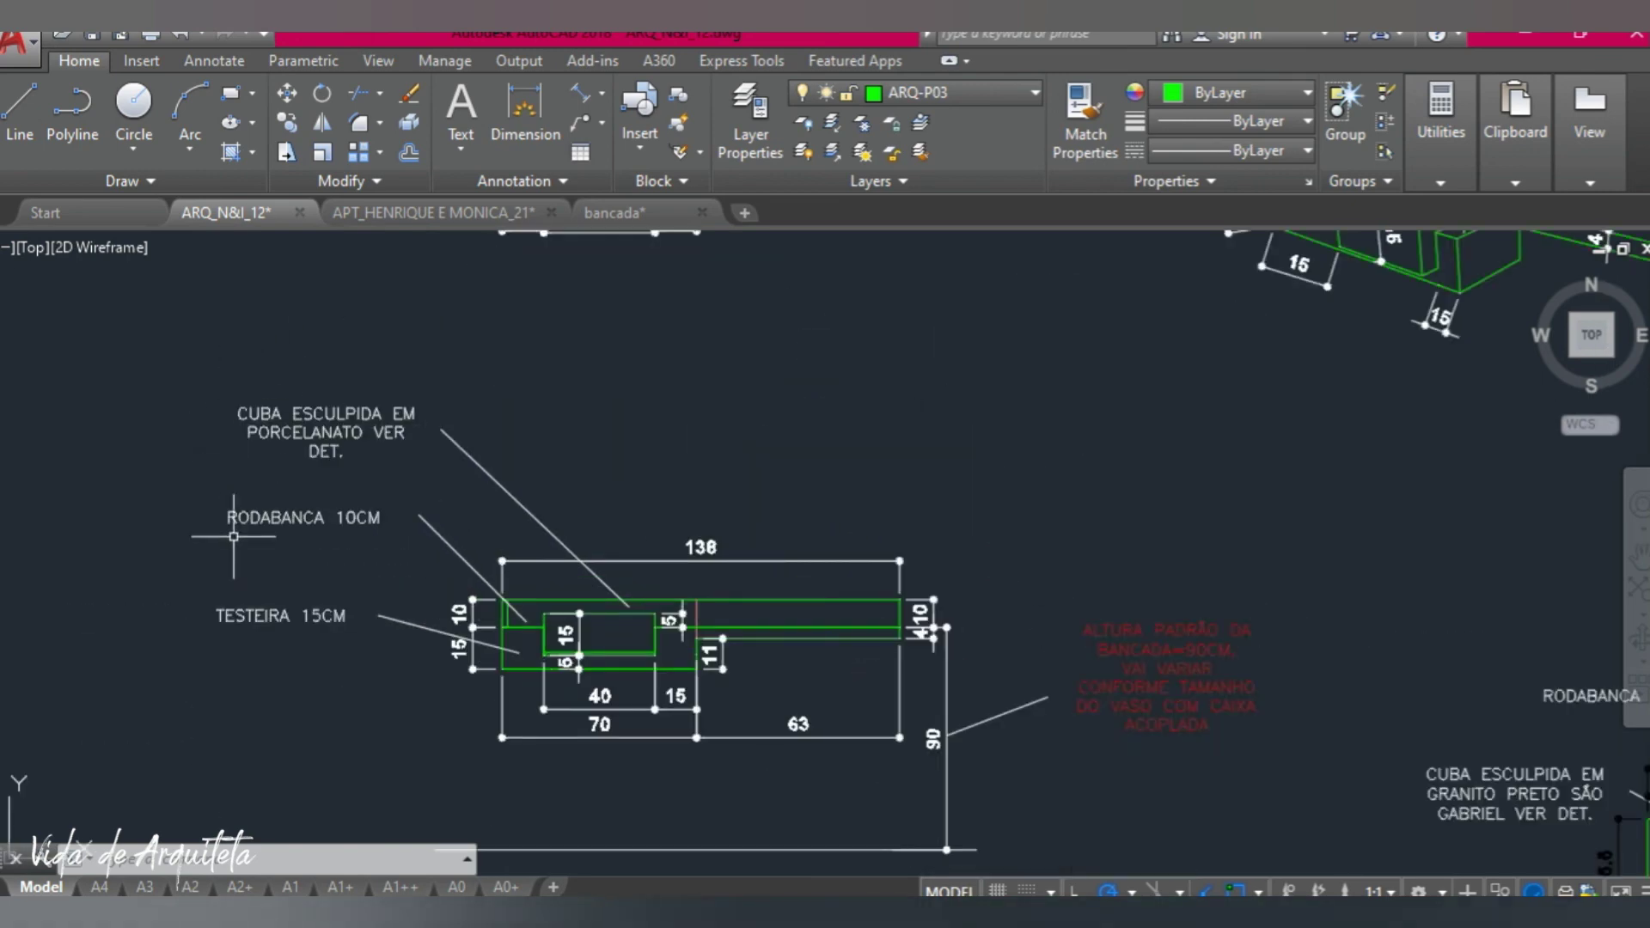
scroll(343, 668, down, 3)
scroll(1438, 694, up, 5)
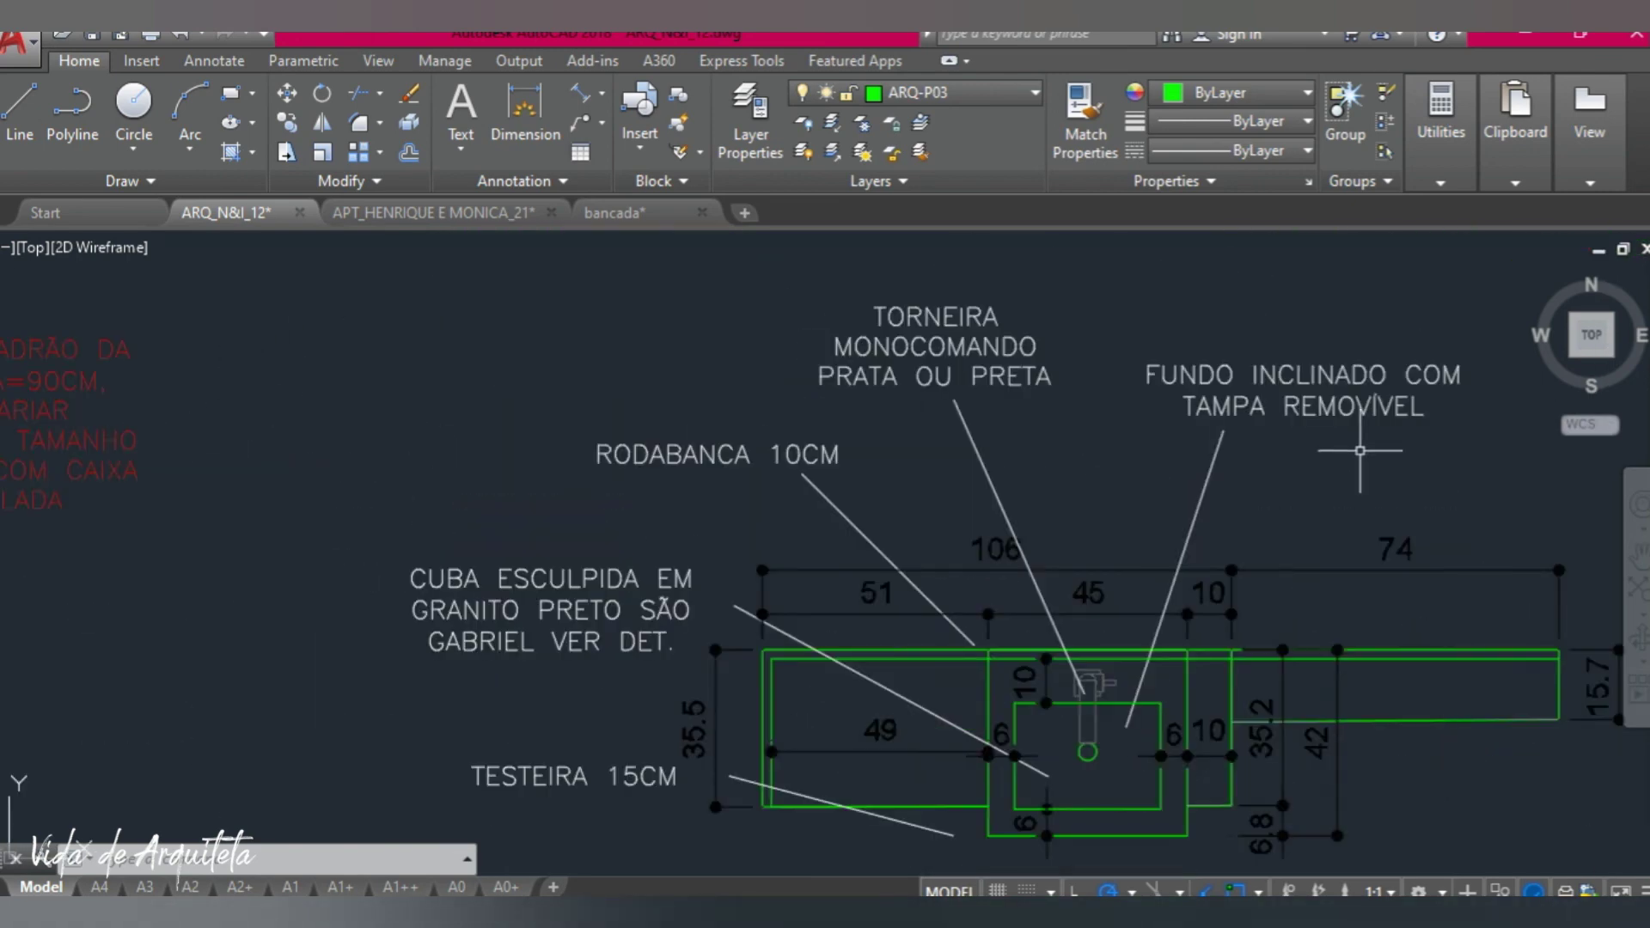
mouse_move(1359, 450)
middle_down()
mouse_move(1215, 453)
mouse_move(1111, 418)
middle_up()
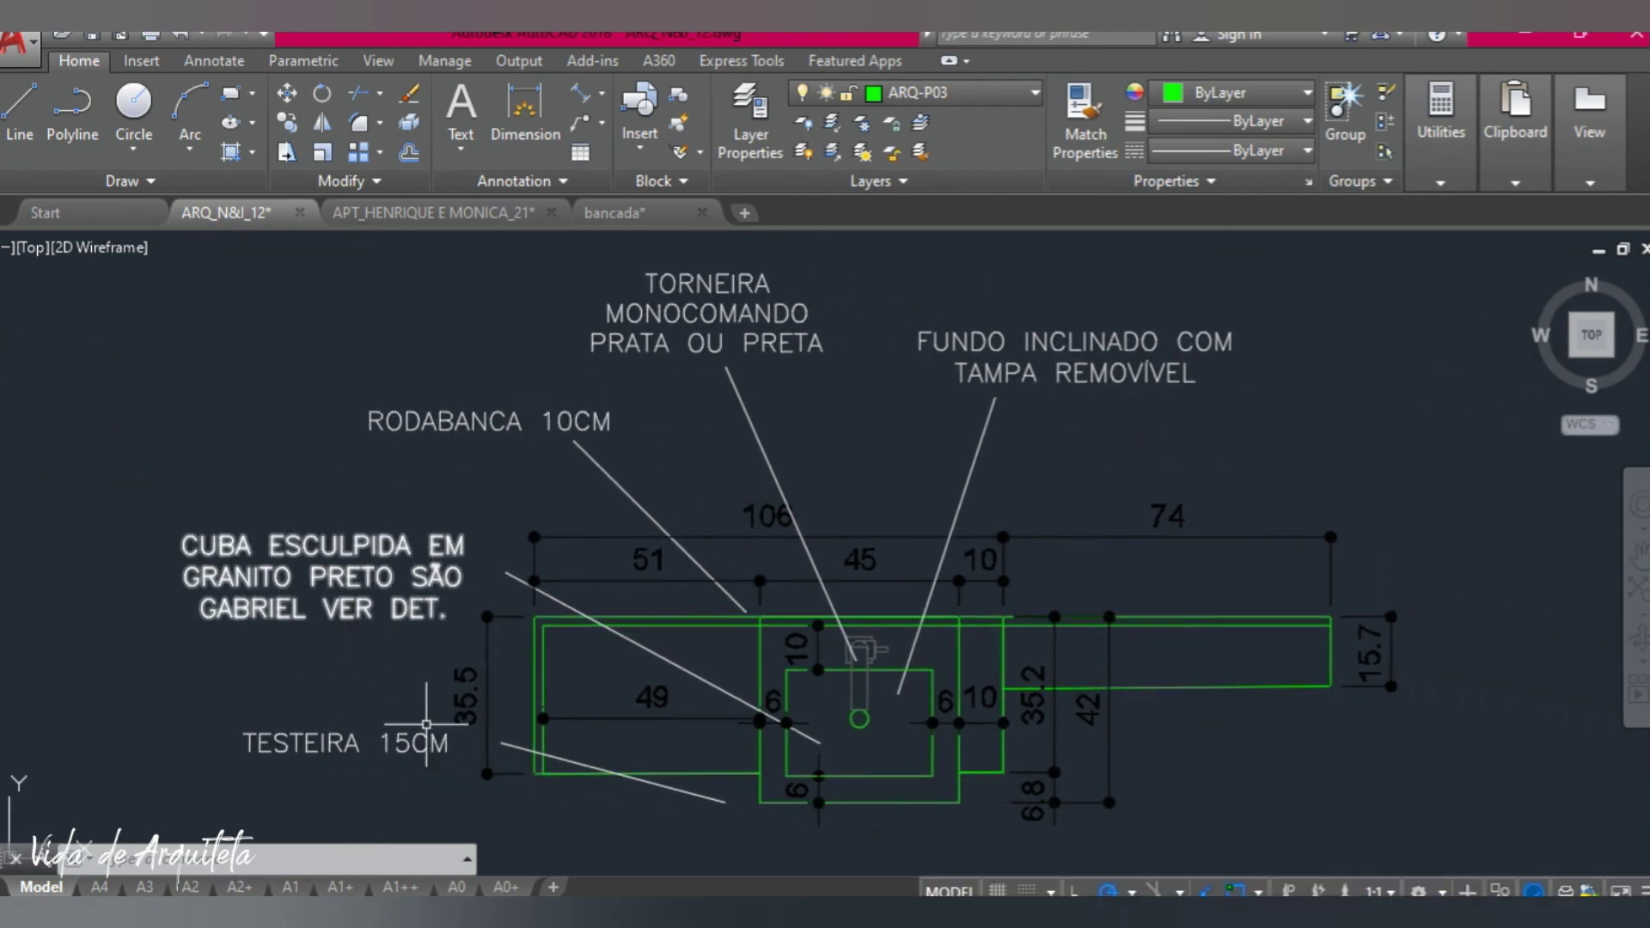
scroll(859, 602, down, 3)
scroll(904, 703, up, 4)
scroll(905, 703, down, 4)
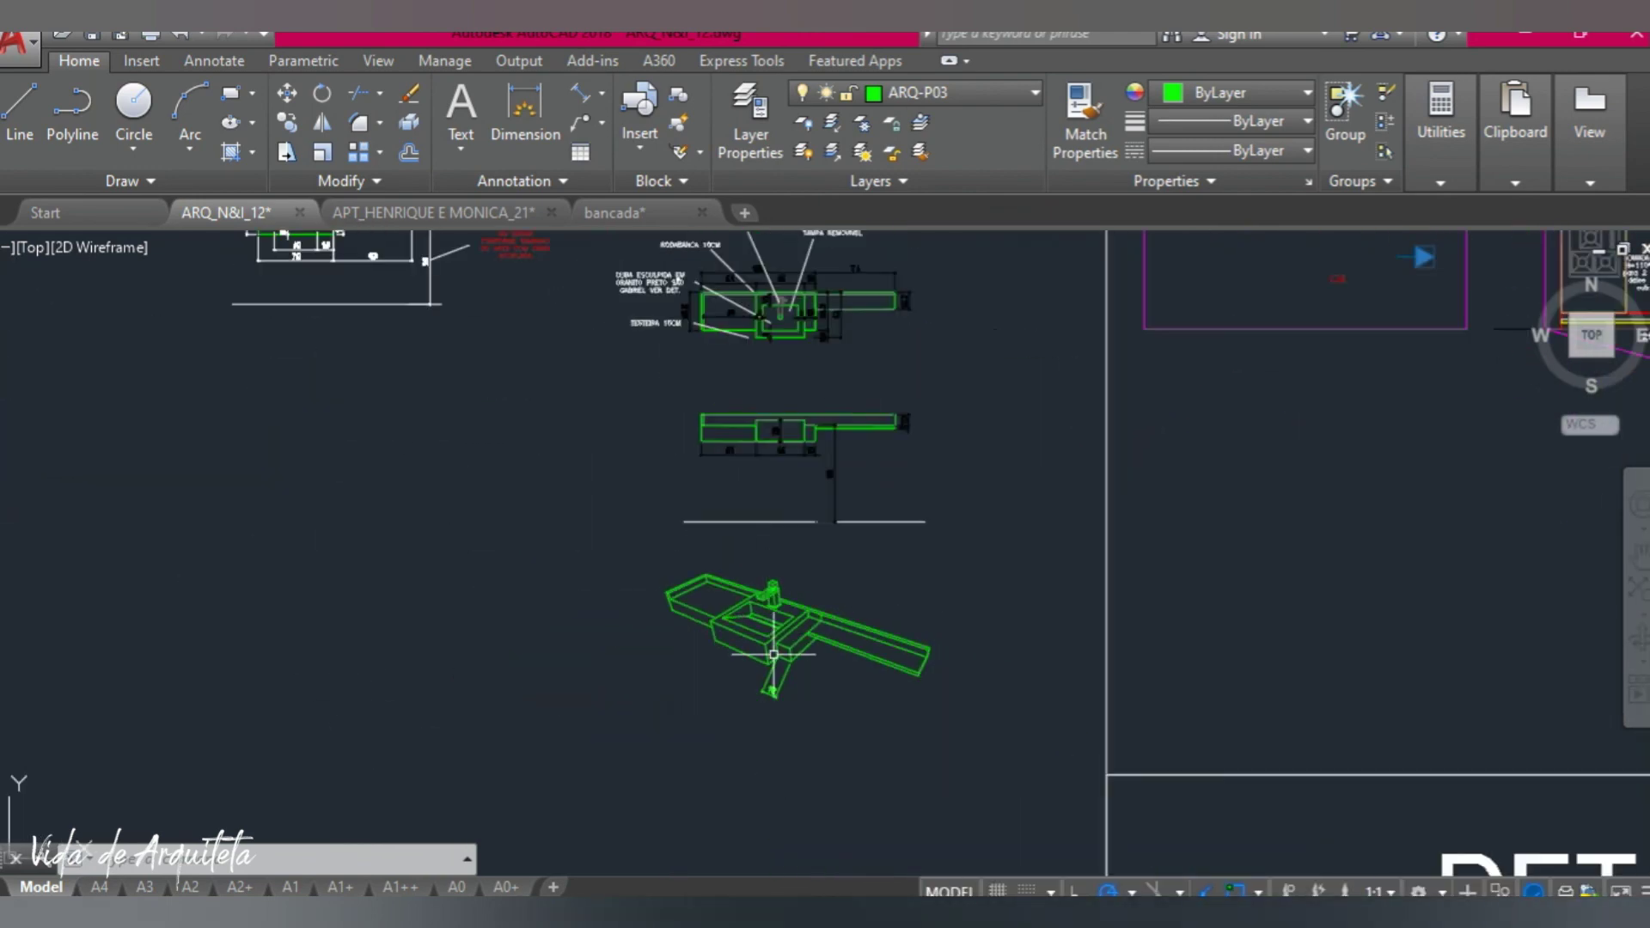
scroll(778, 665, up, 2)
Match the 10 dimension's properties to the existing elevation dimension using MA.
key(Return)
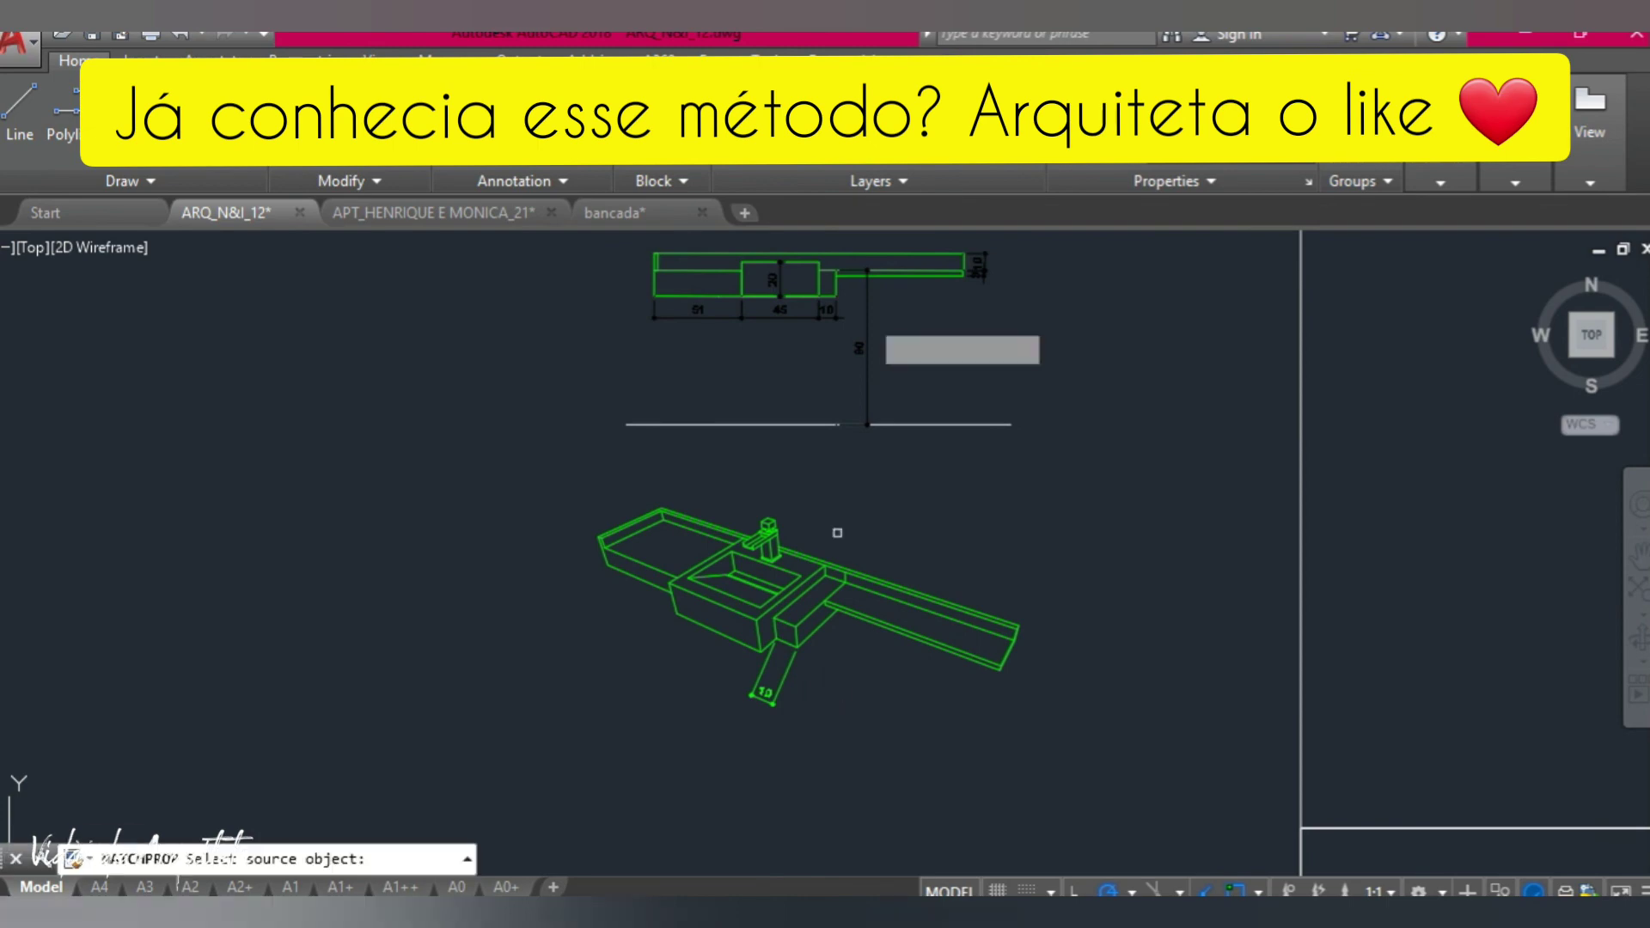
click(863, 352)
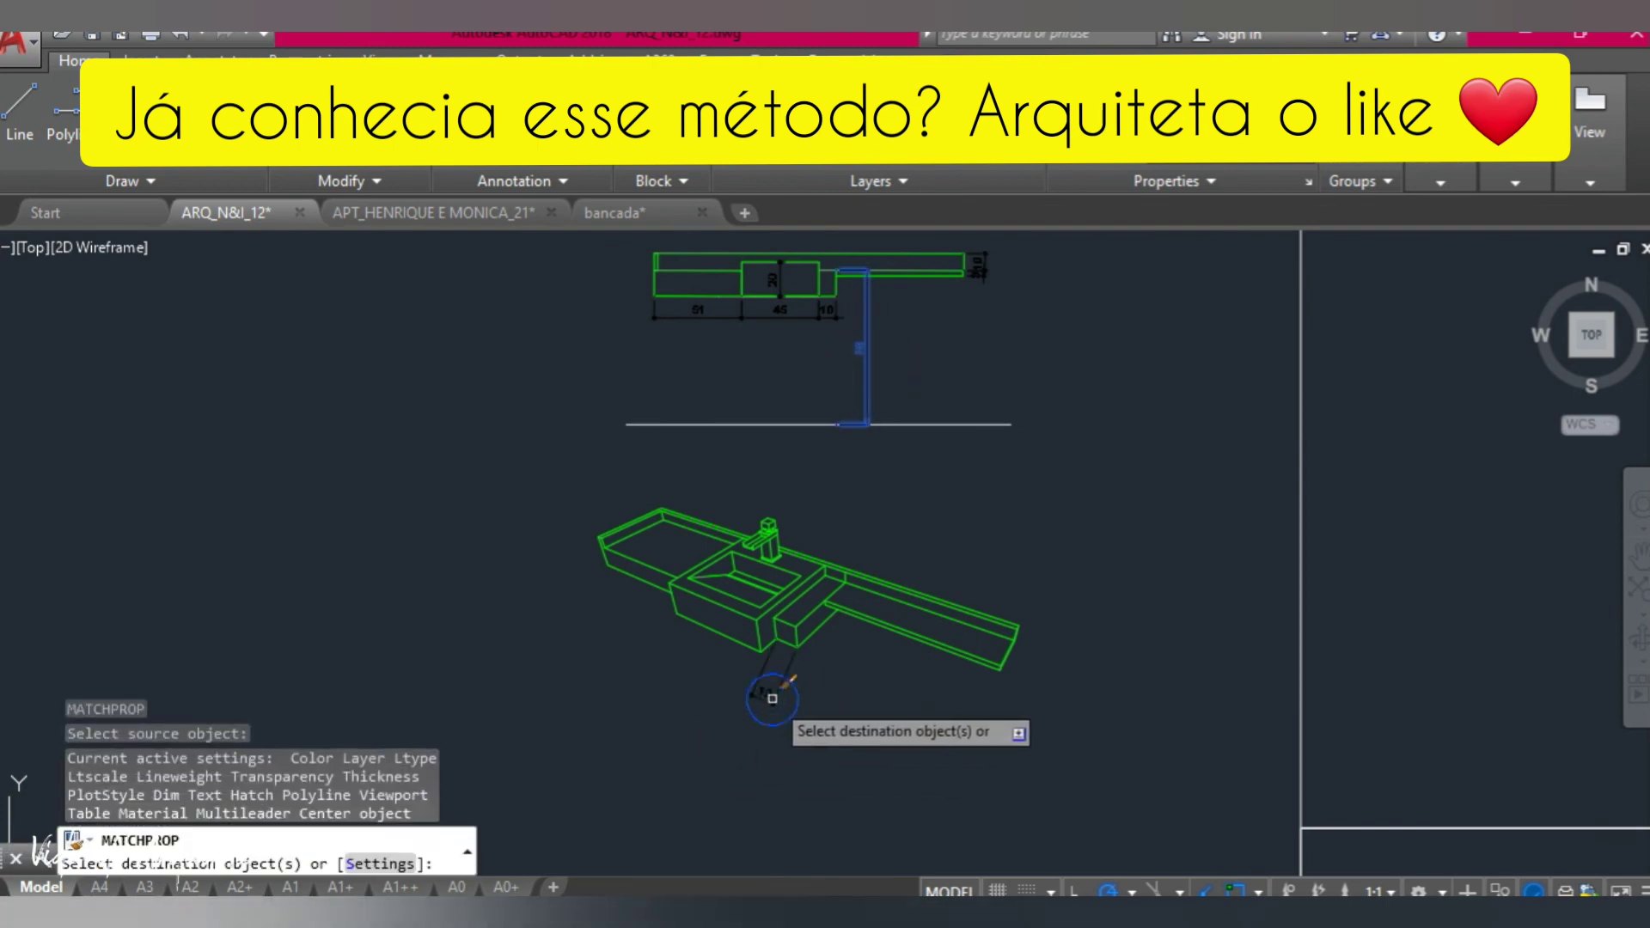
click(756, 683)
key(Return)
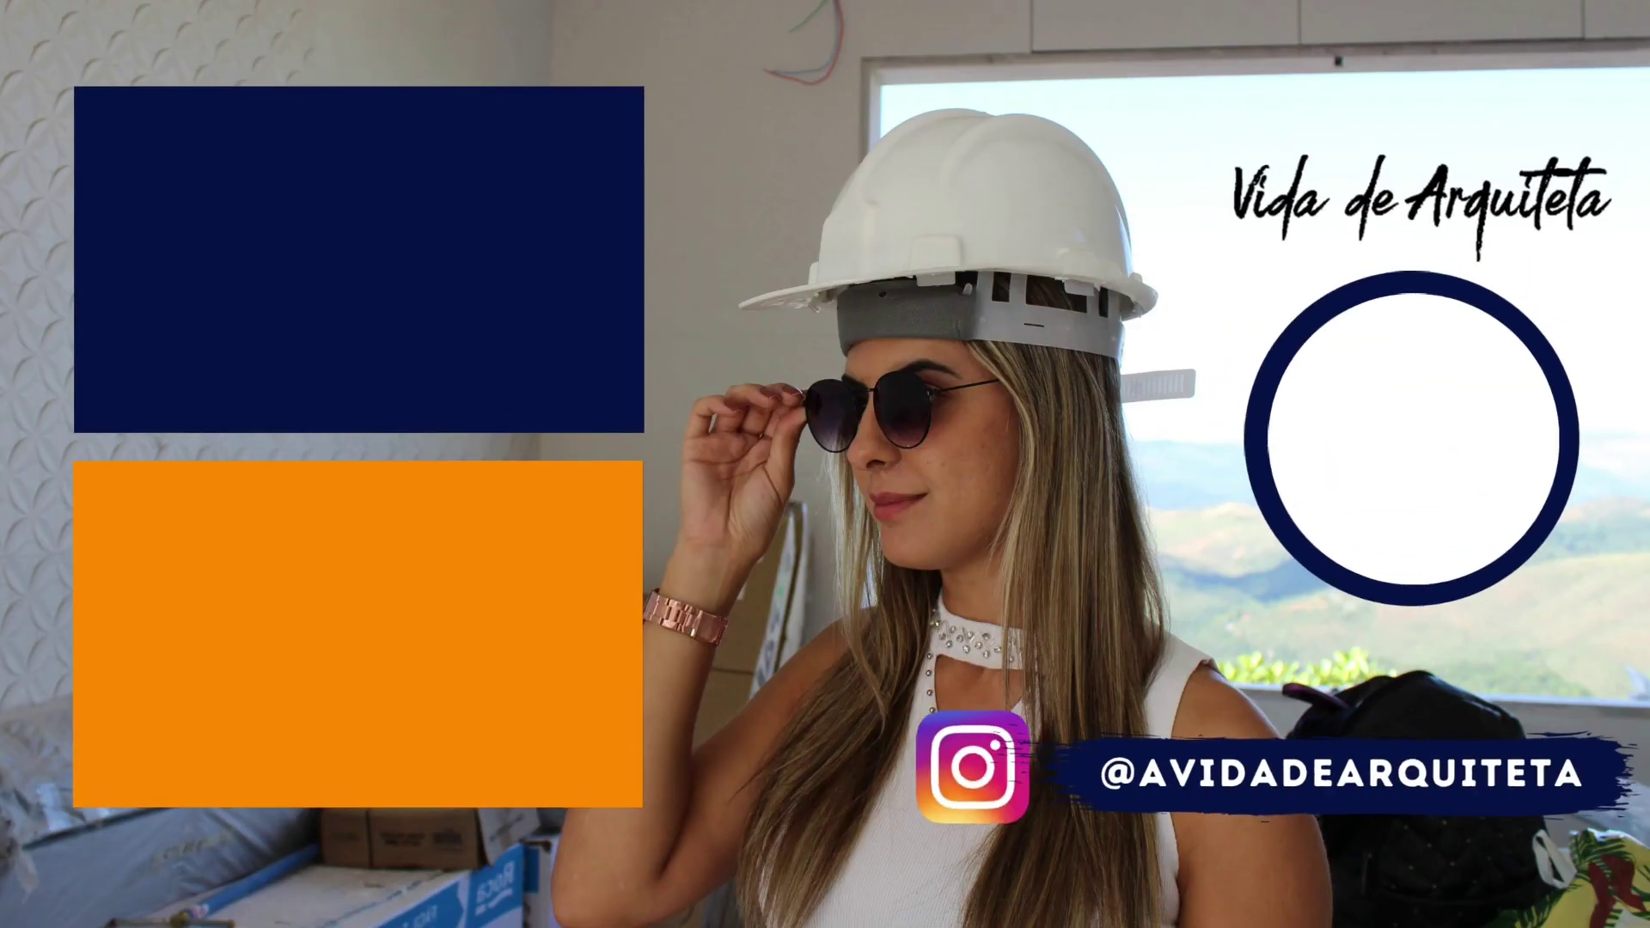